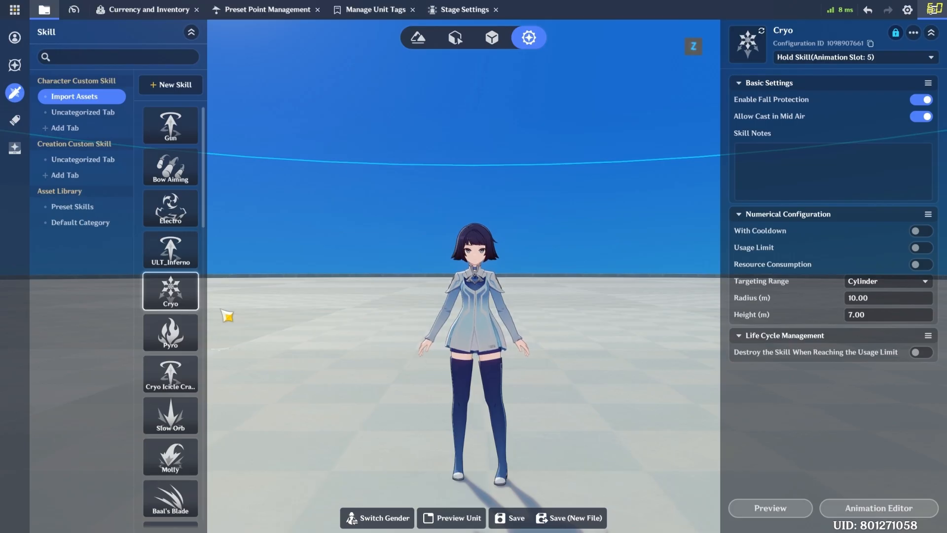
# Select the Baal's Blade skill in the Import Assets list, preview it, and try it in a test play.
pyautogui.scroll(3, 179, 132)
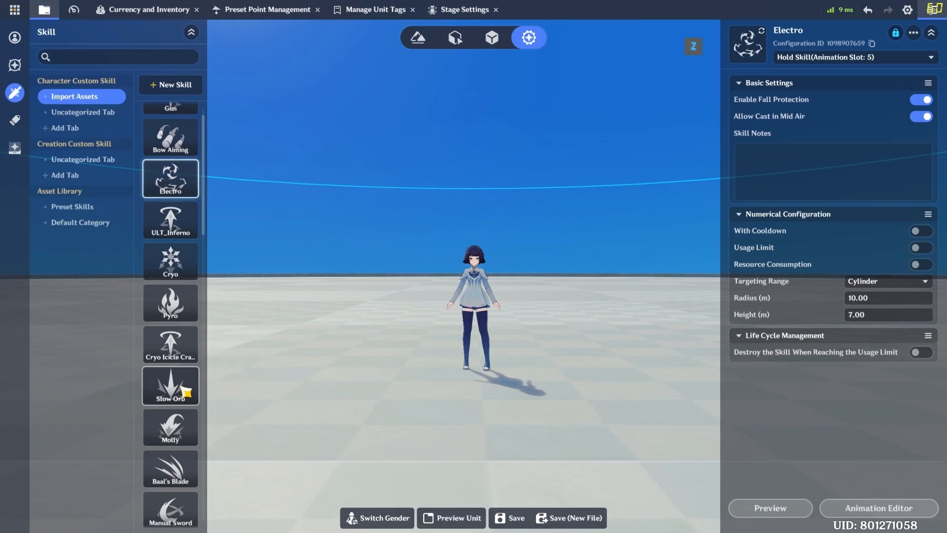
pyautogui.scroll(-1, 183, 387)
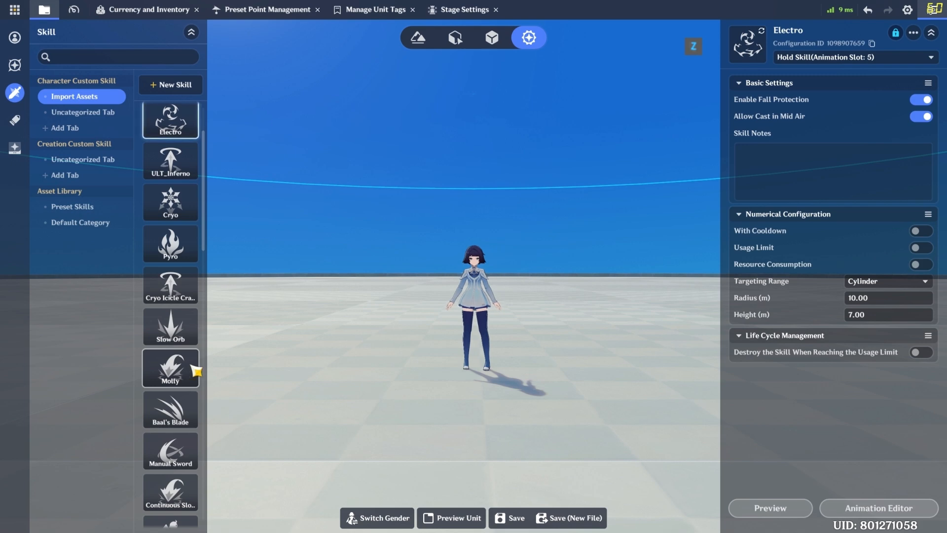
pyautogui.click(197, 422)
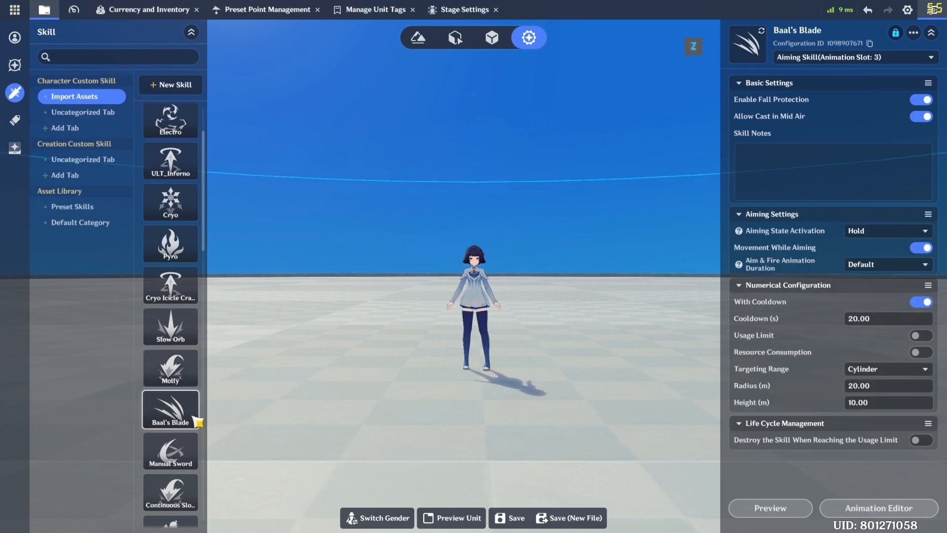
pyautogui.click(772, 509)
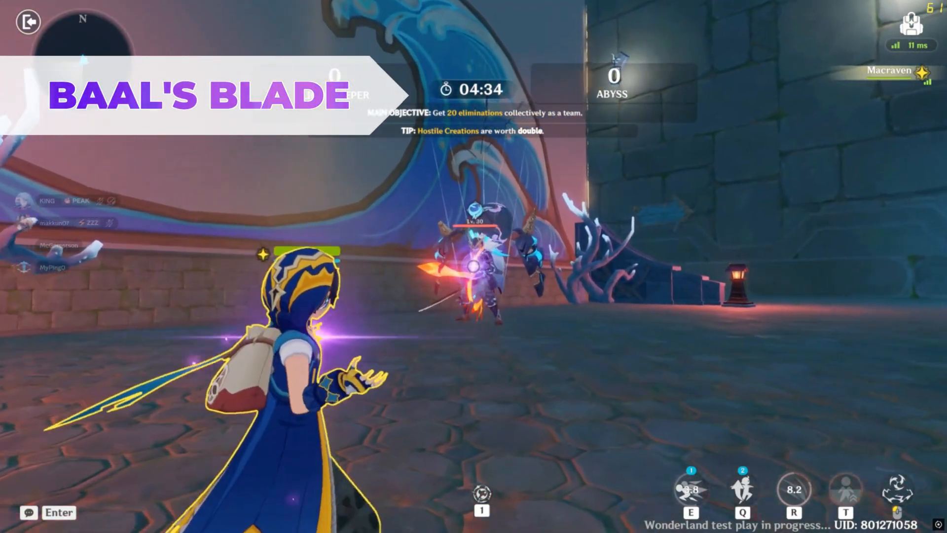
pyautogui.press('d')
pyautogui.press('e')
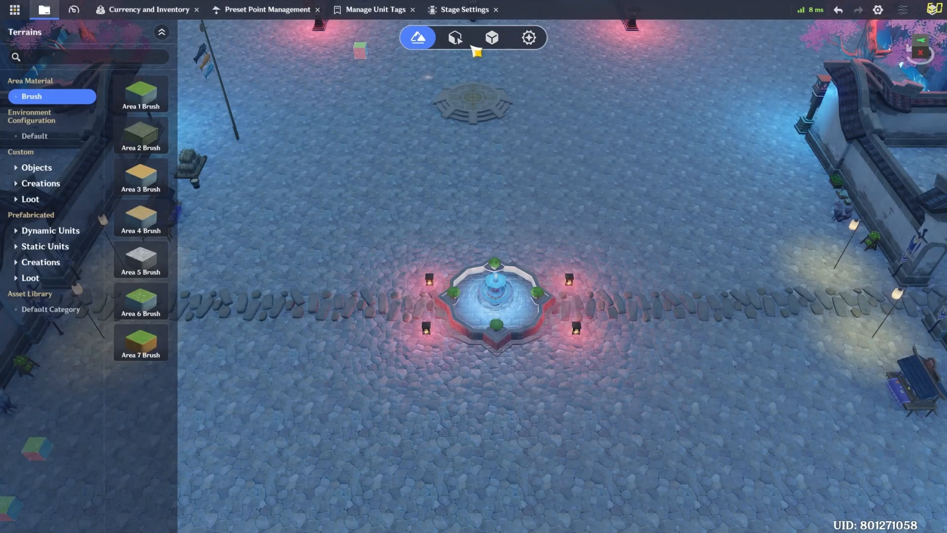
# Open the custom skills under Import Assets and look through the list of existing skills.
pyautogui.click(530, 39)
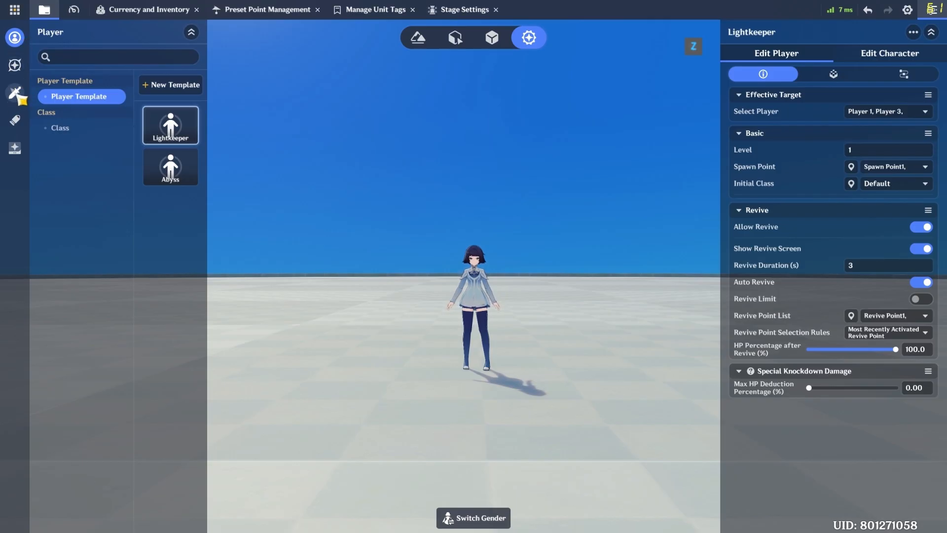
pyautogui.click(14, 92)
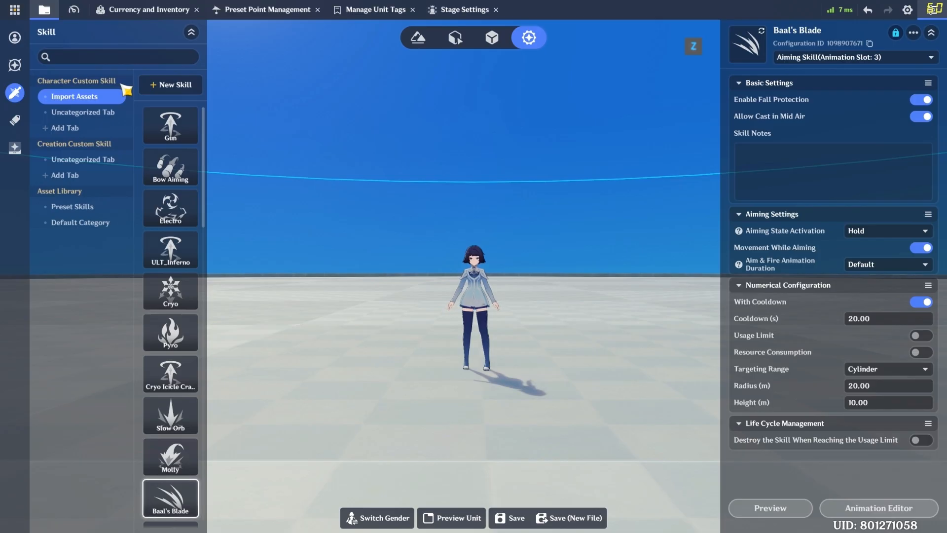
pyautogui.scroll(-2, 210, 256)
pyautogui.scroll(-3, 192, 272)
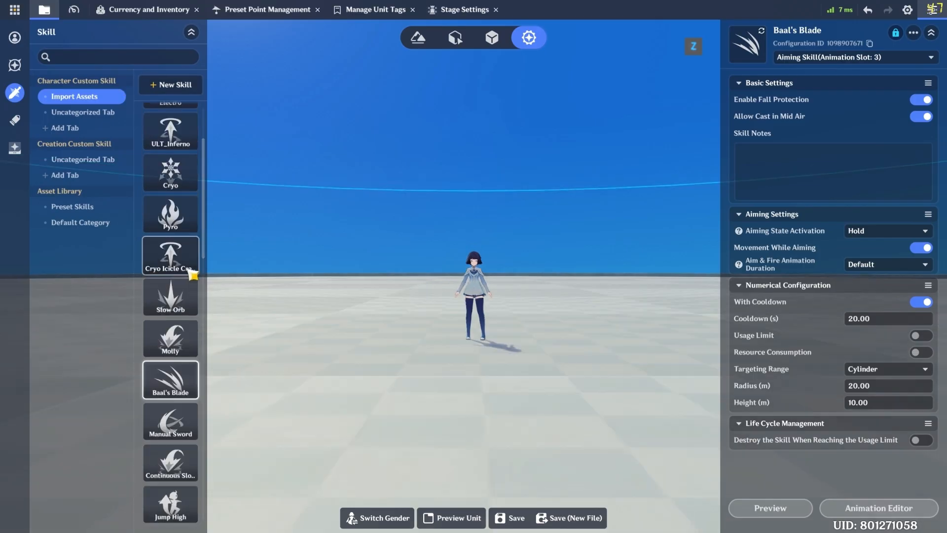
pyautogui.scroll(-3, 192, 274)
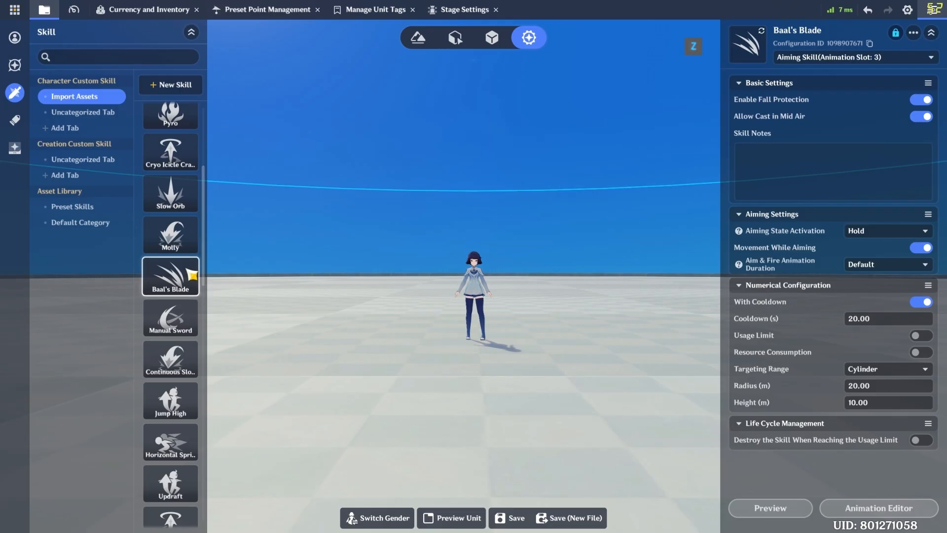
pyautogui.scroll(-2, 192, 274)
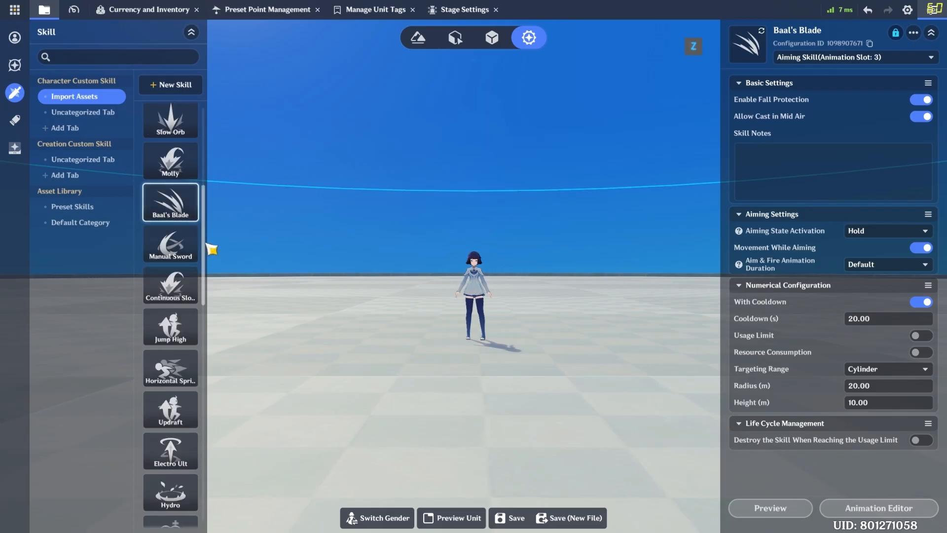
pyautogui.scroll(-1, 211, 256)
pyautogui.scroll(-2, 211, 256)
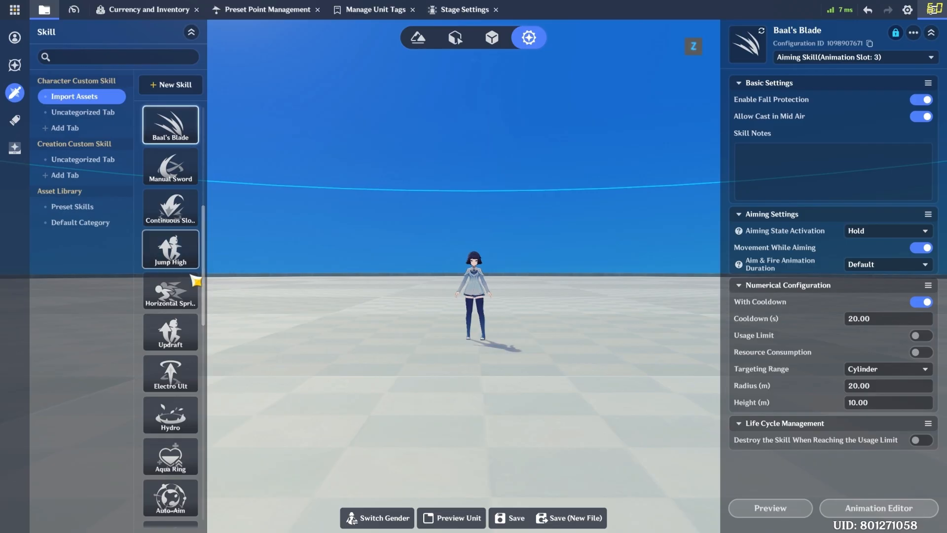
pyautogui.scroll(-2, 183, 292)
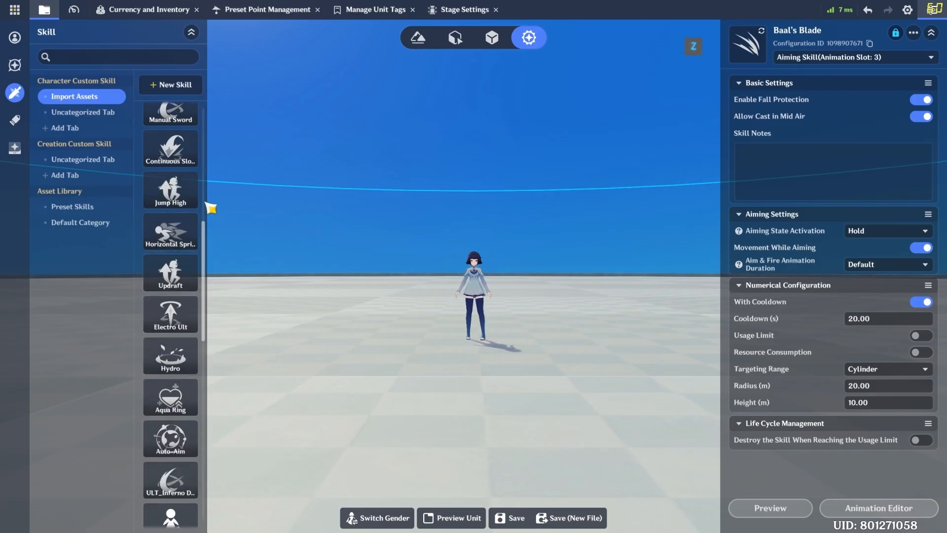
pyautogui.moveTo(211, 249); pyautogui.dragTo(217, 348)
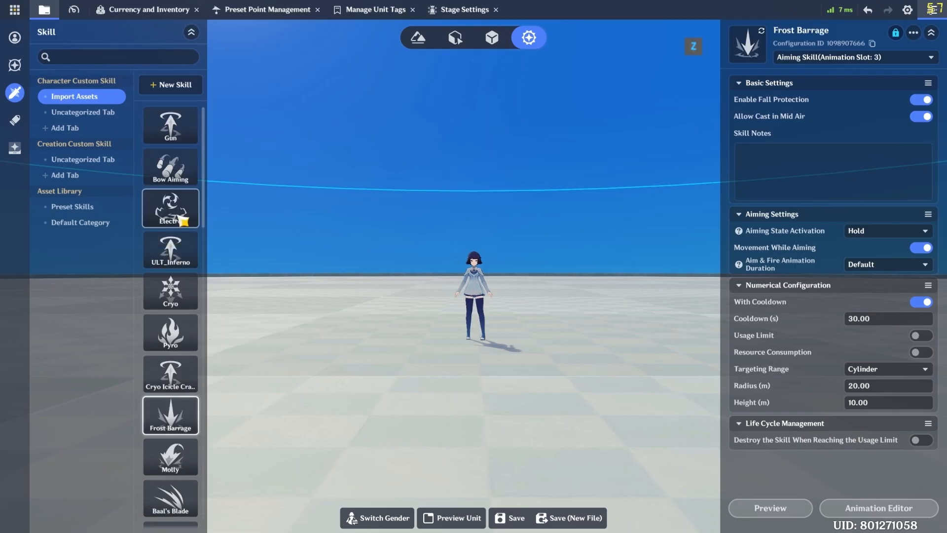
# Preview the existing Frost Barrage skill's animation on the character.
pyautogui.scroll(-5, 173, 262)
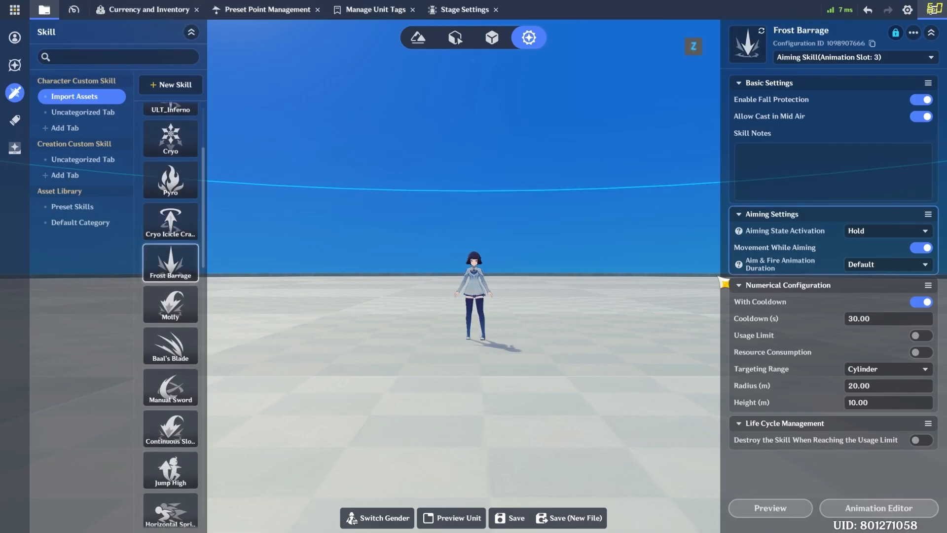
pyautogui.click(762, 508)
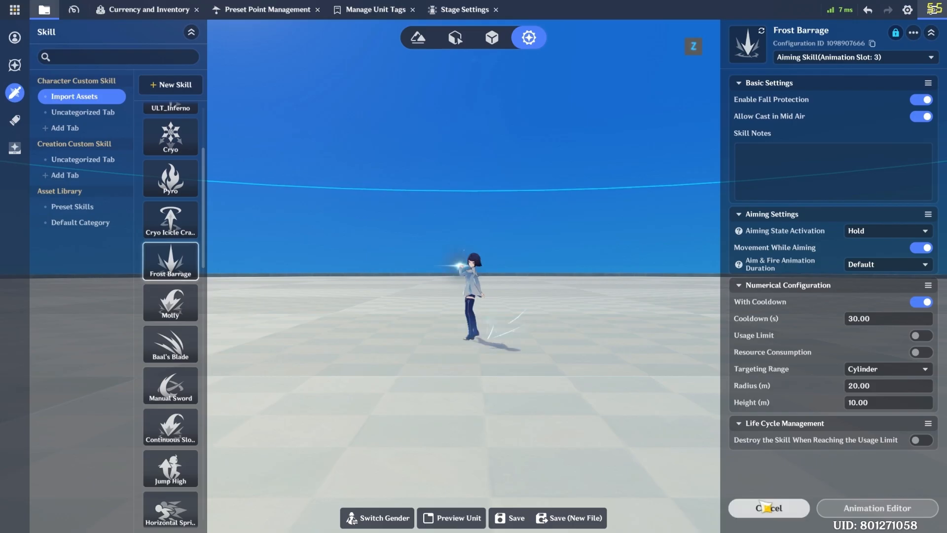
pyautogui.click(765, 508)
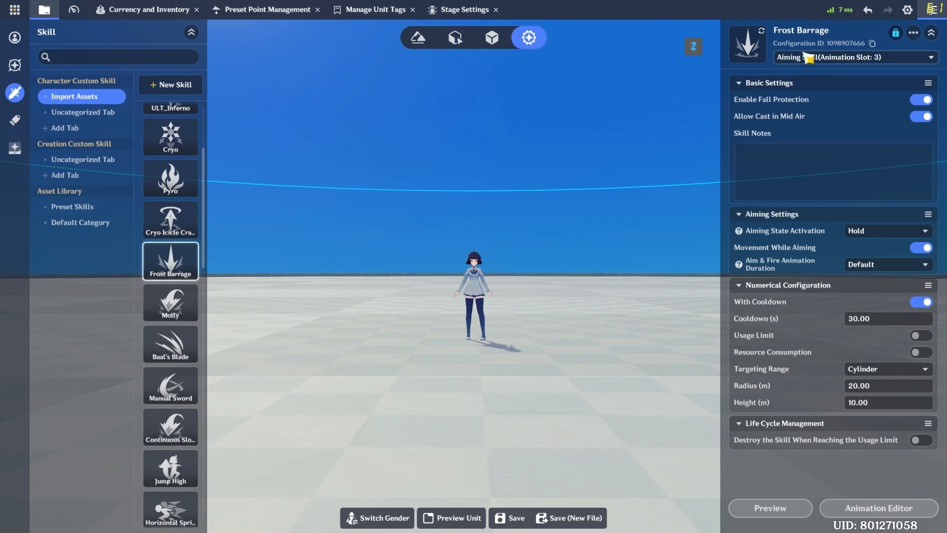
pyautogui.click(766, 508)
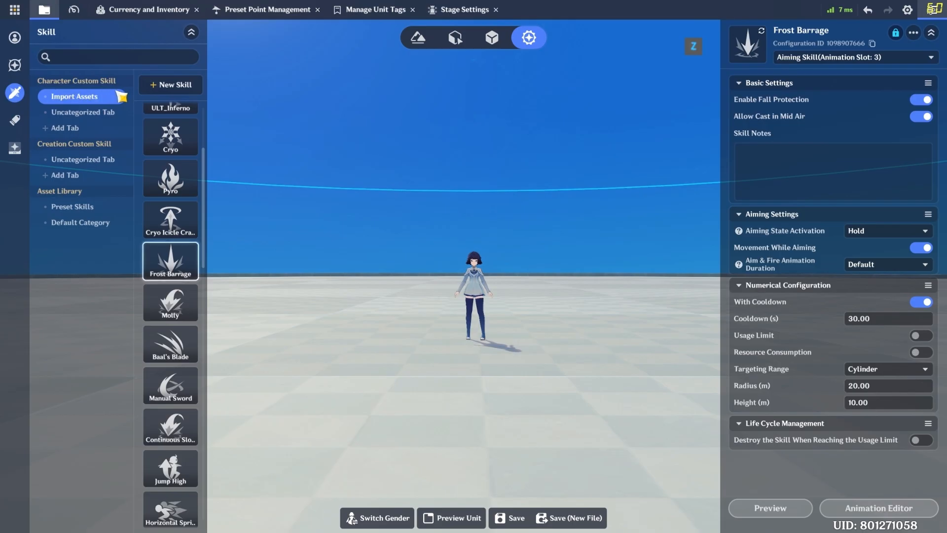
# Create a new custom skill named Frost Barrage in the Import Assets category.
pyautogui.click(160, 93)
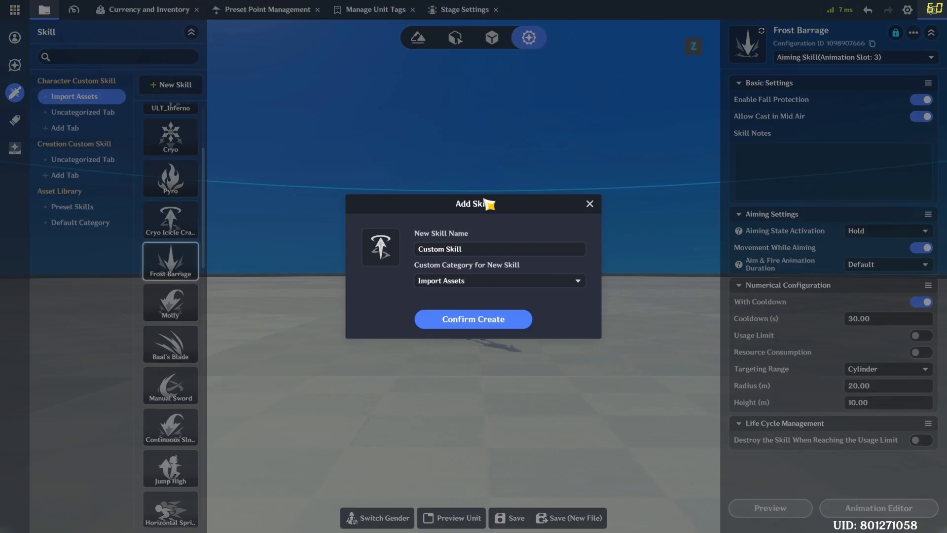
pyautogui.click(496, 252)
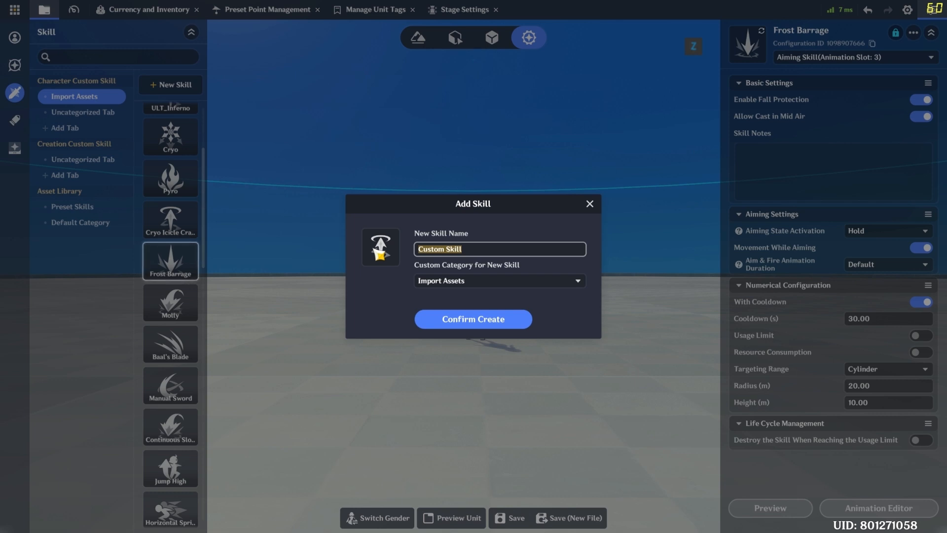
pyautogui.click(457, 283)
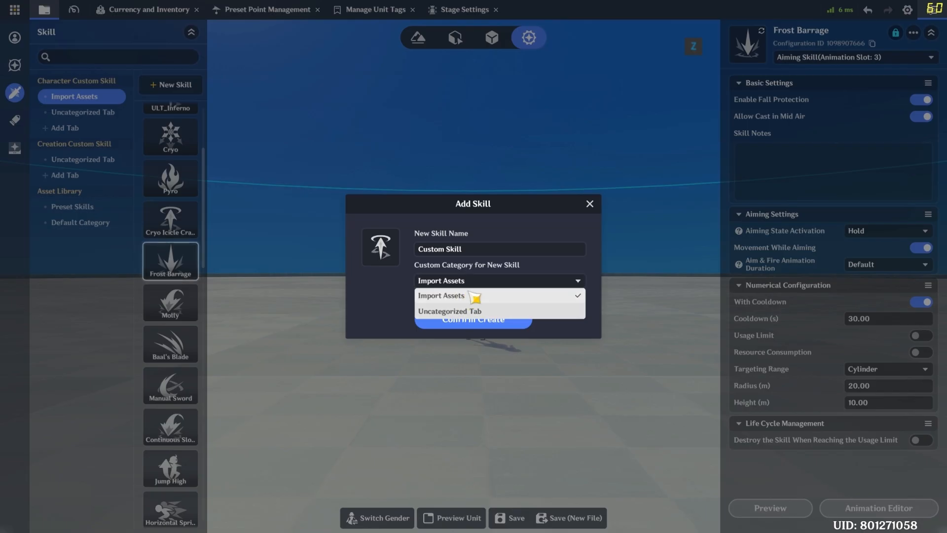
pyautogui.click(475, 250)
pyautogui.write('Frost Barrage')
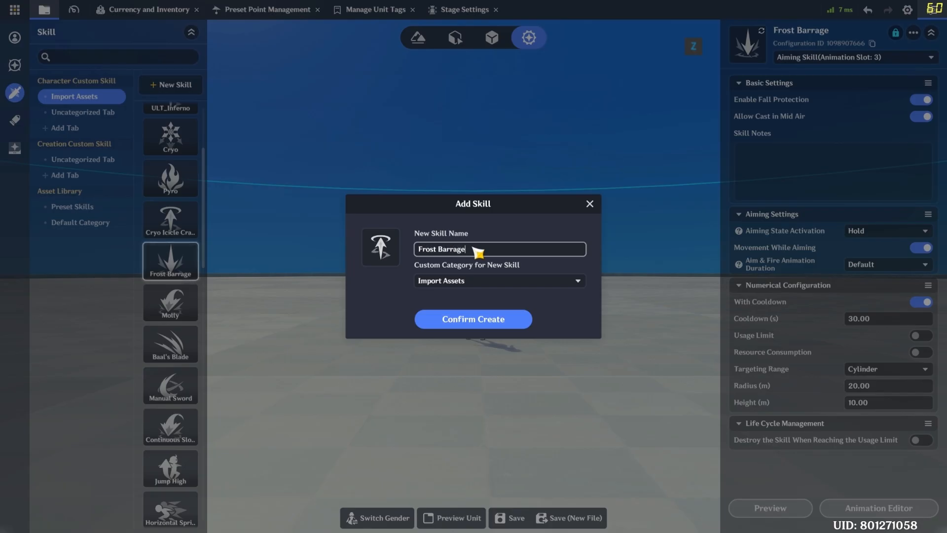
pyautogui.click(477, 282)
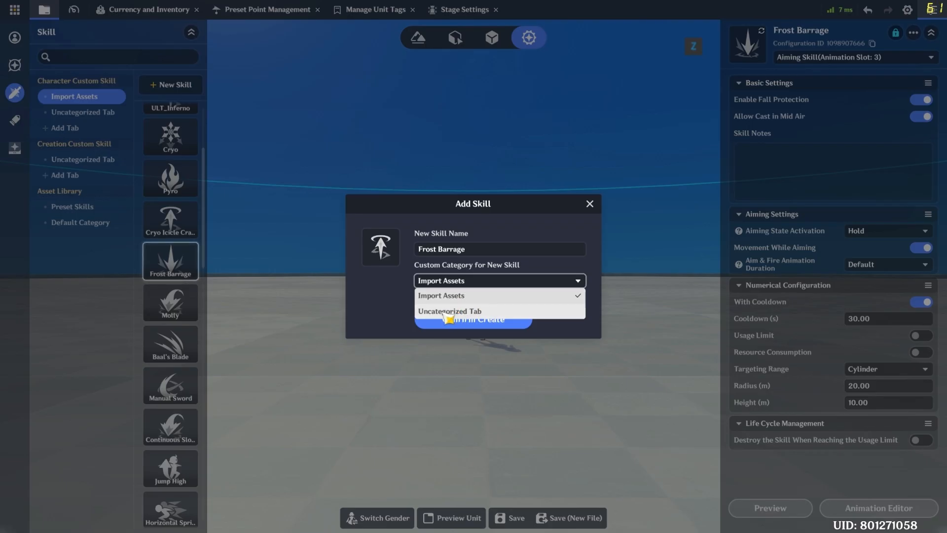
pyautogui.click(470, 296)
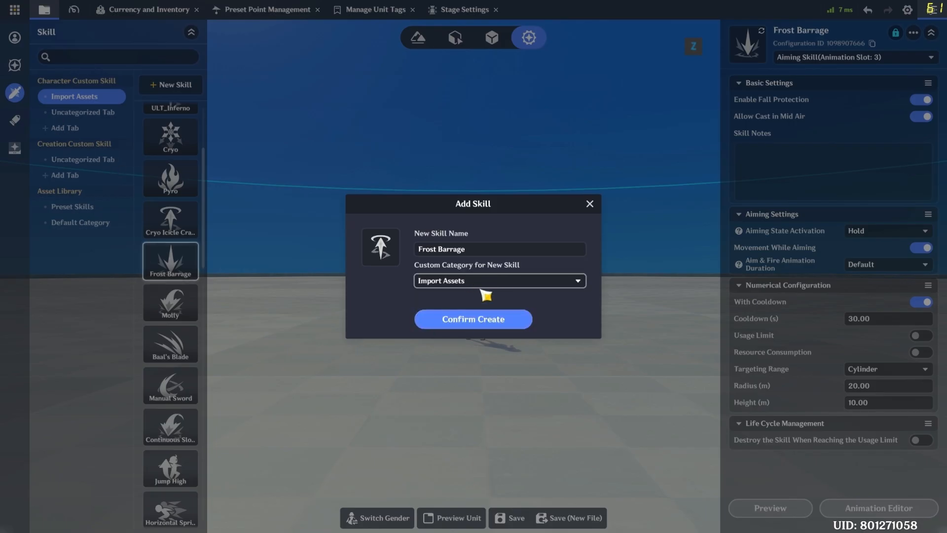
pyautogui.click(479, 318)
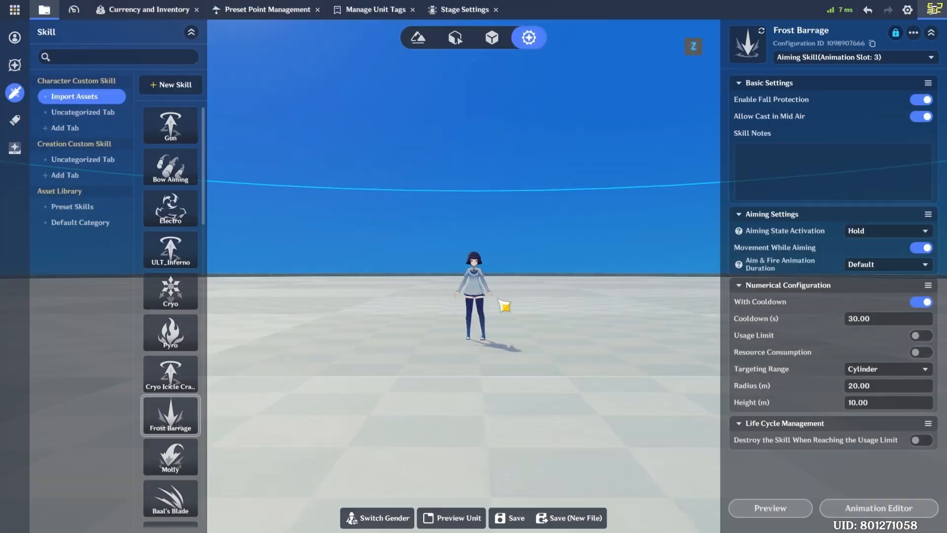
# Select the new Frost Barrage_1 skill at the end of the Import Assets list and view its available skill types.
pyautogui.scroll(-1, 183, 377)
pyautogui.scroll(1, 184, 377)
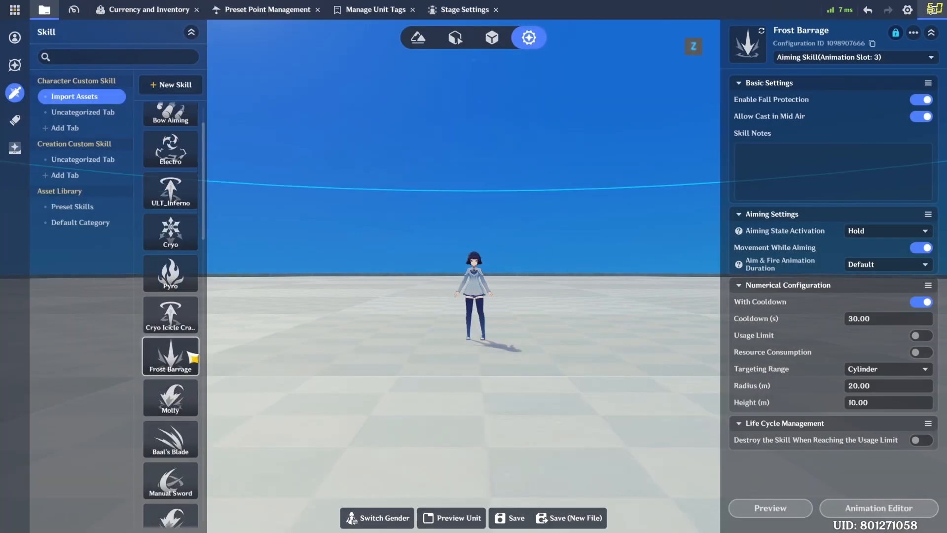
pyautogui.scroll(2, 196, 356)
pyautogui.scroll(-1, 184, 329)
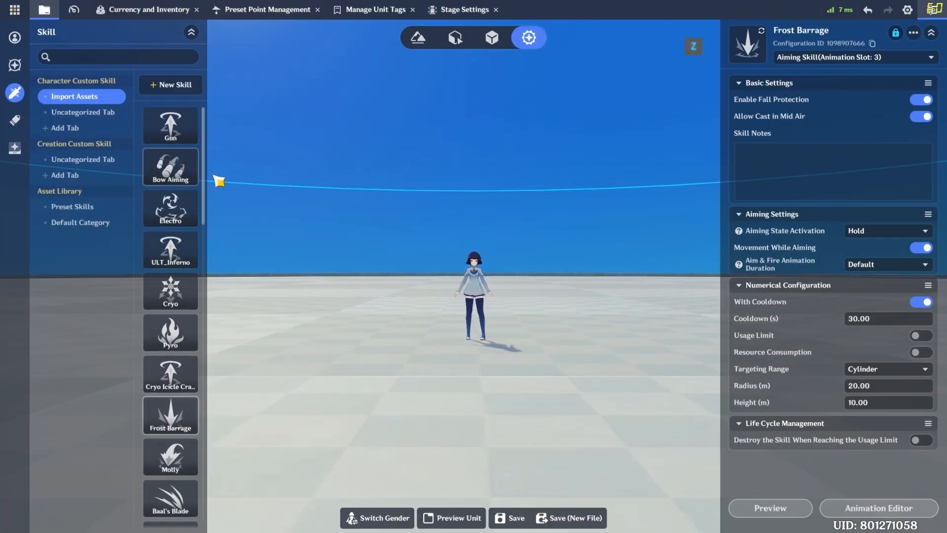
pyautogui.scroll(-2, 193, 323)
pyautogui.moveTo(203, 222); pyautogui.dragTo(207, 513)
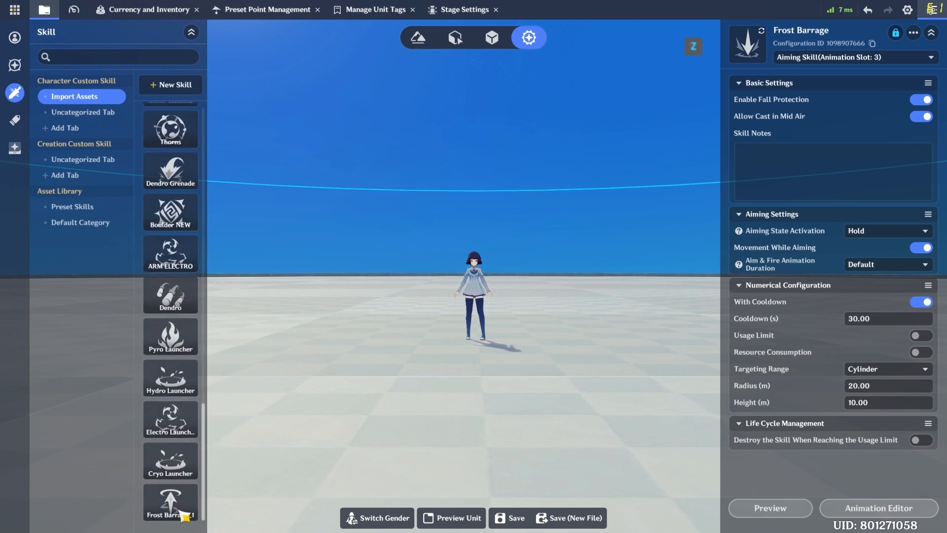
pyautogui.click(185, 511)
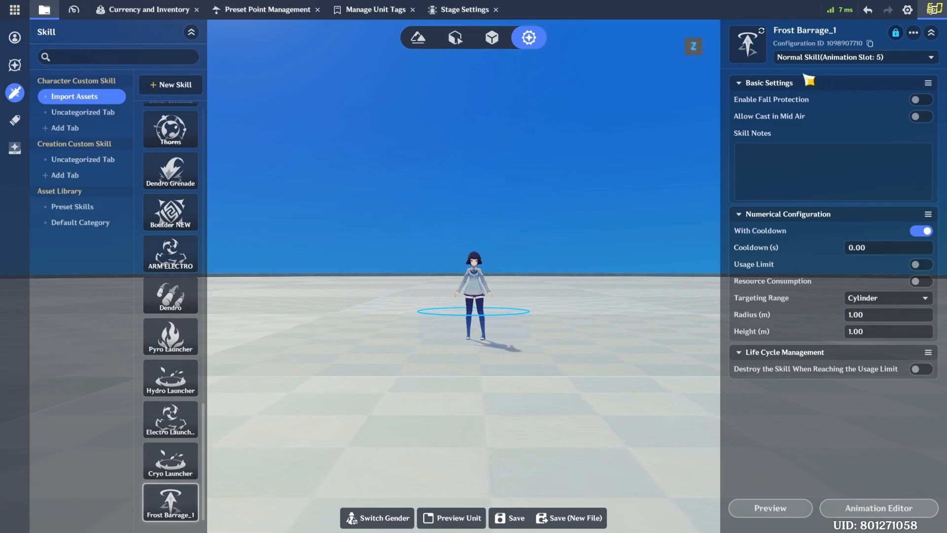
pyautogui.click(852, 59)
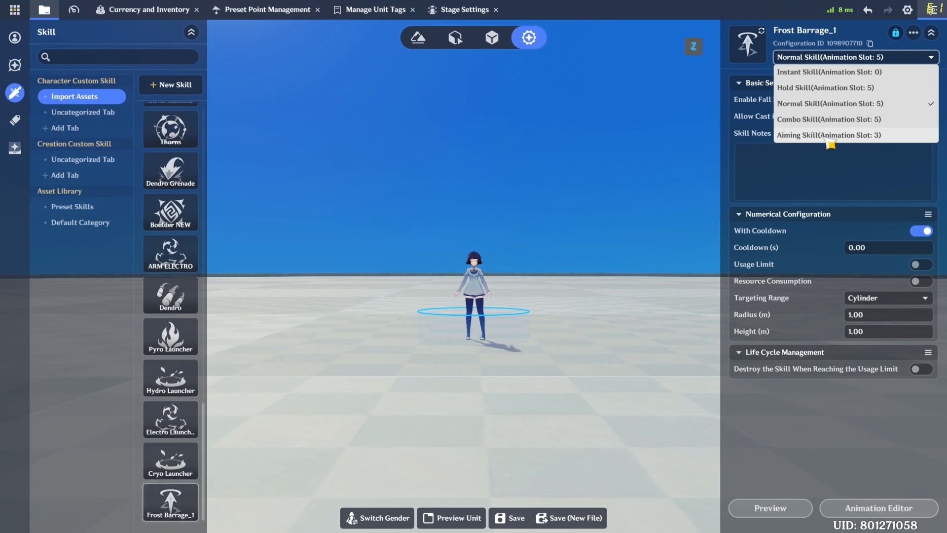
pyautogui.click(830, 144)
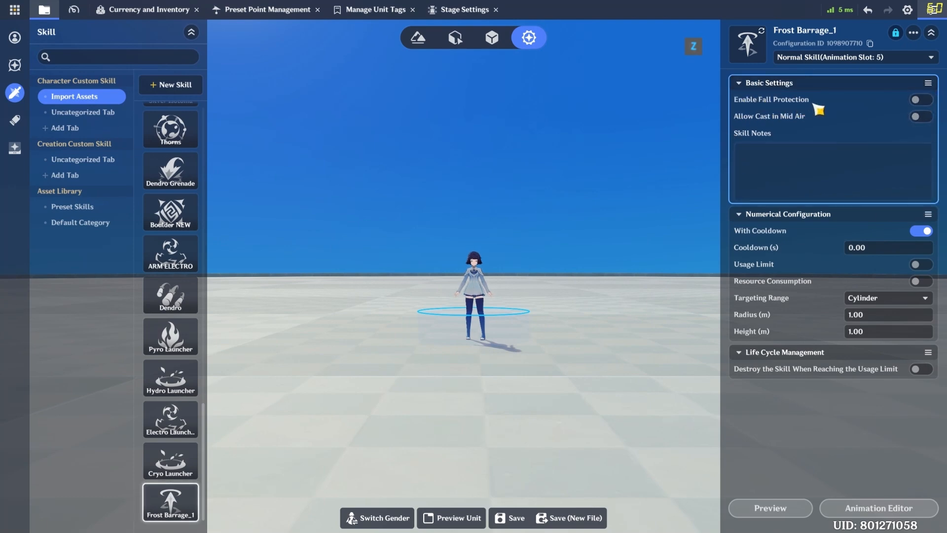
# Enable fall protection and allow casting in mid air for the Frost Barrage_1 skill.
pyautogui.click(926, 102)
pyautogui.click(927, 102)
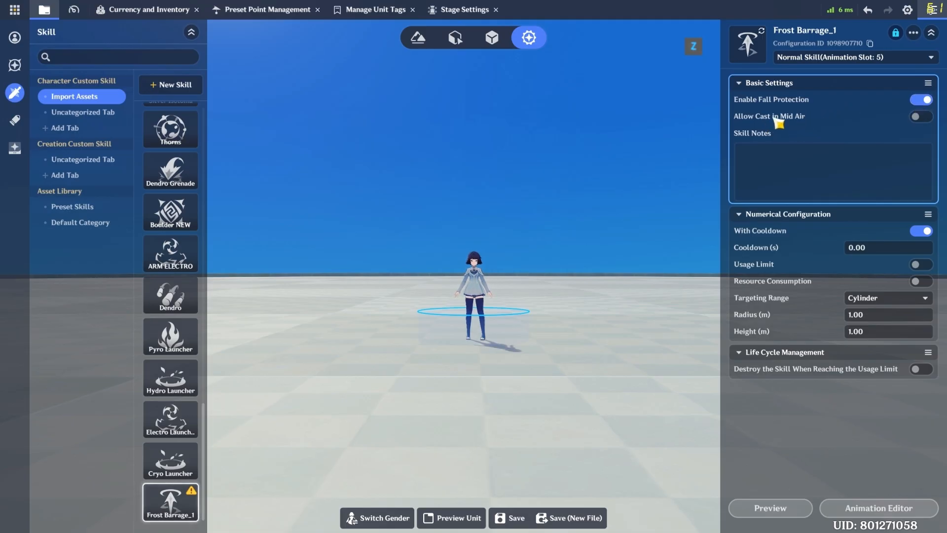
pyautogui.click(927, 121)
pyautogui.click(917, 118)
pyautogui.click(920, 117)
pyautogui.click(909, 153)
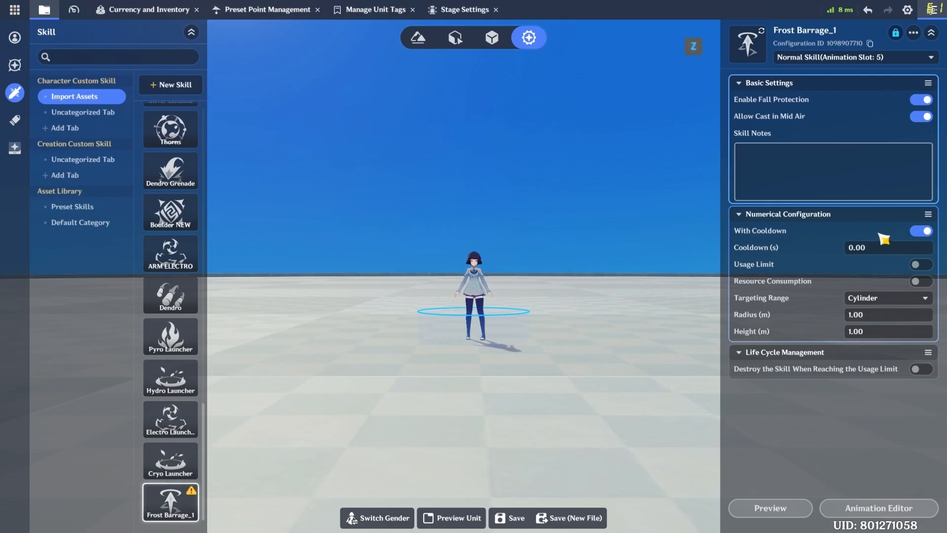
# Keep the cooldown enabled for the Frost Barrage_1 skill and set it to 15 seconds.
pyautogui.click(927, 234)
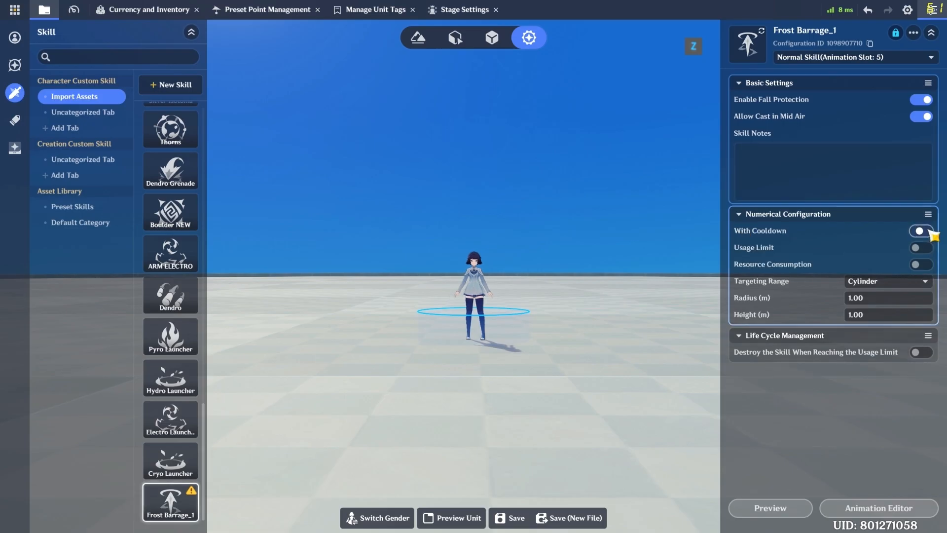
pyautogui.click(925, 231)
pyautogui.click(857, 253)
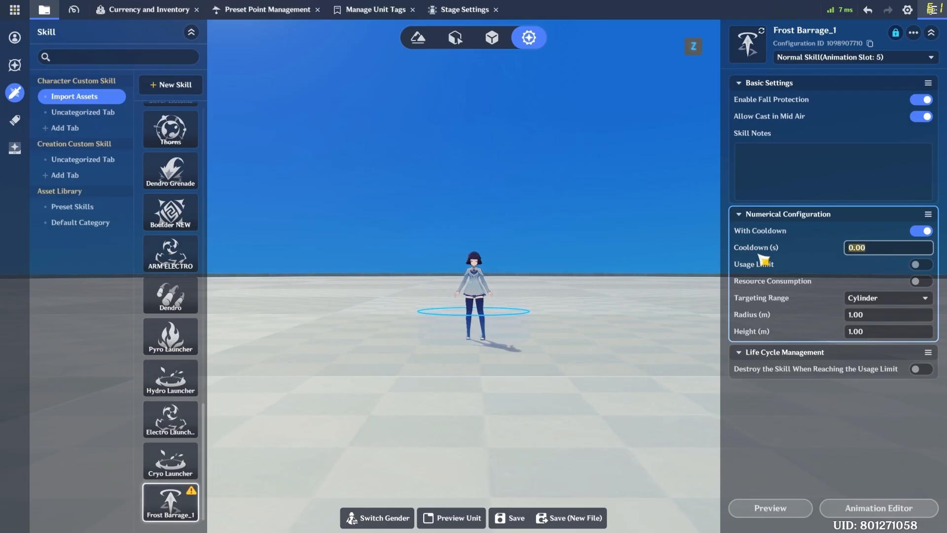
pyautogui.write('10')
pyautogui.moveTo(864, 250); pyautogui.dragTo(825, 246)
pyautogui.write('60')
pyautogui.press('BackSpace')
pyautogui.press('BackSpace')
pyautogui.write('15')
pyautogui.moveTo(861, 247); pyautogui.dragTo(841, 247)
pyautogui.click(831, 268)
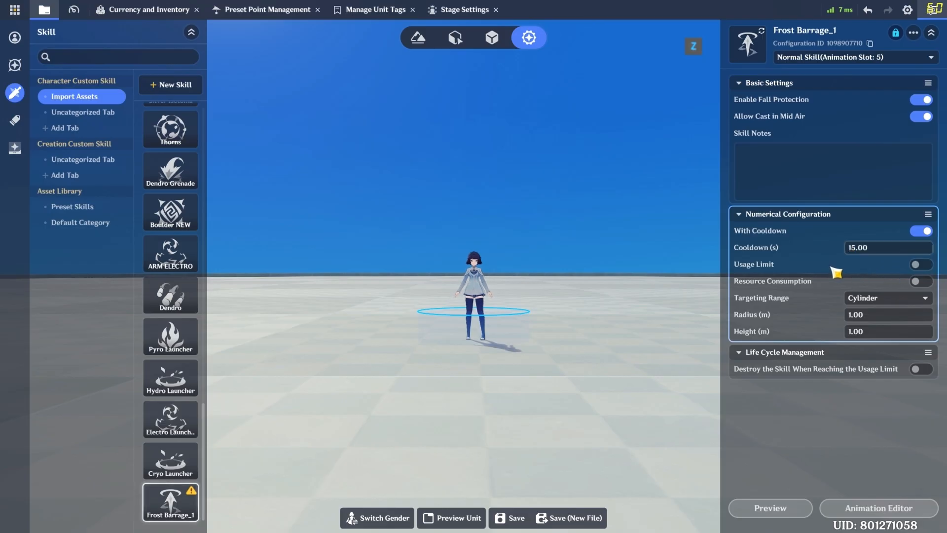
# Try a usage limit with 3 uses on the Frost Barrage_1 skill.
pyautogui.click(927, 268)
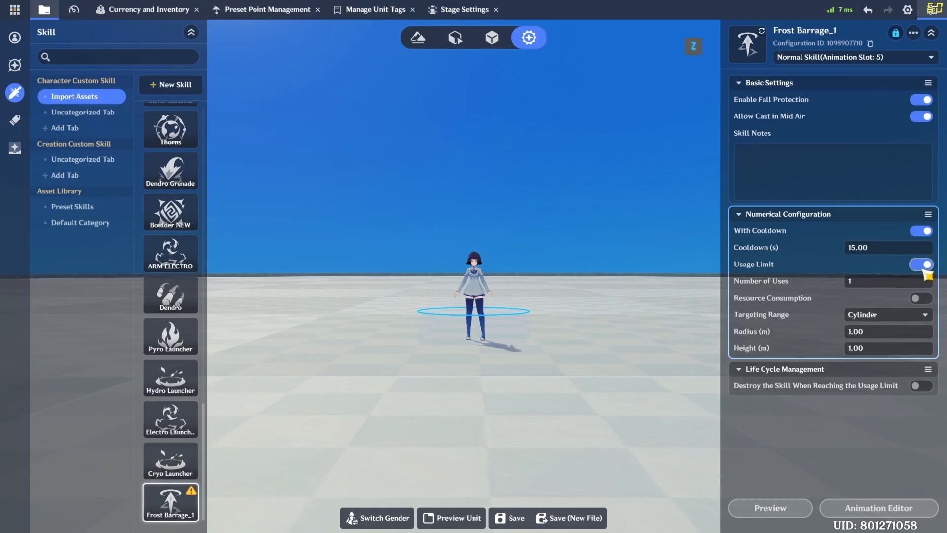
pyautogui.click(870, 284)
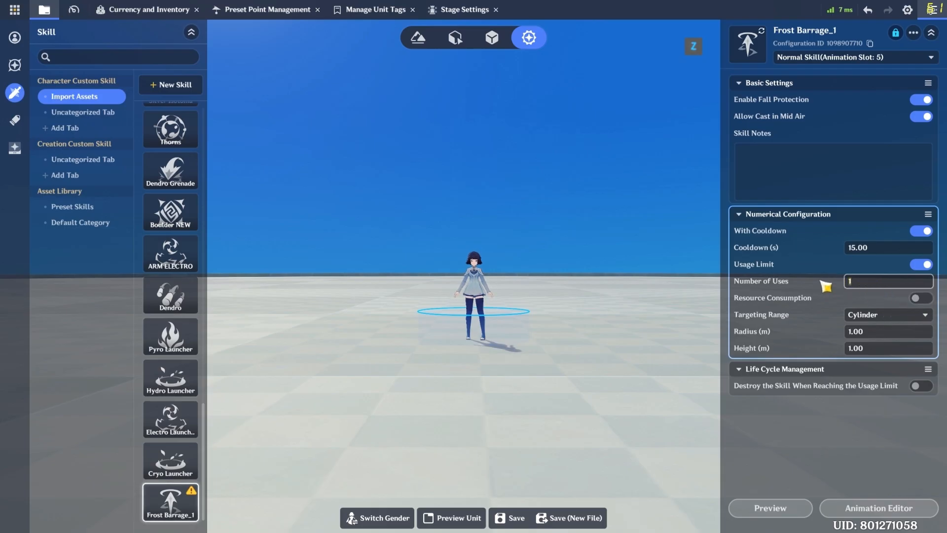
pyautogui.moveTo(858, 281); pyautogui.dragTo(840, 278)
pyautogui.write('3')
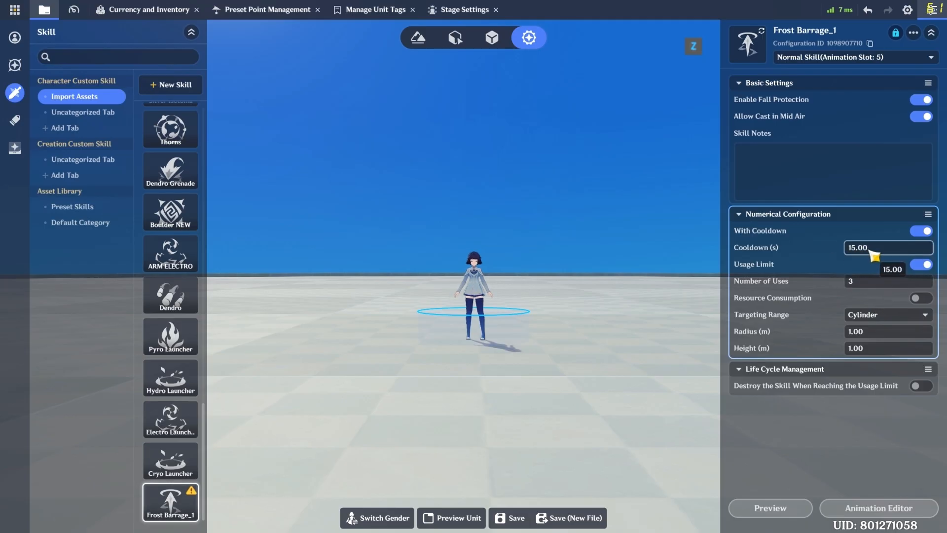
pyautogui.click(883, 287)
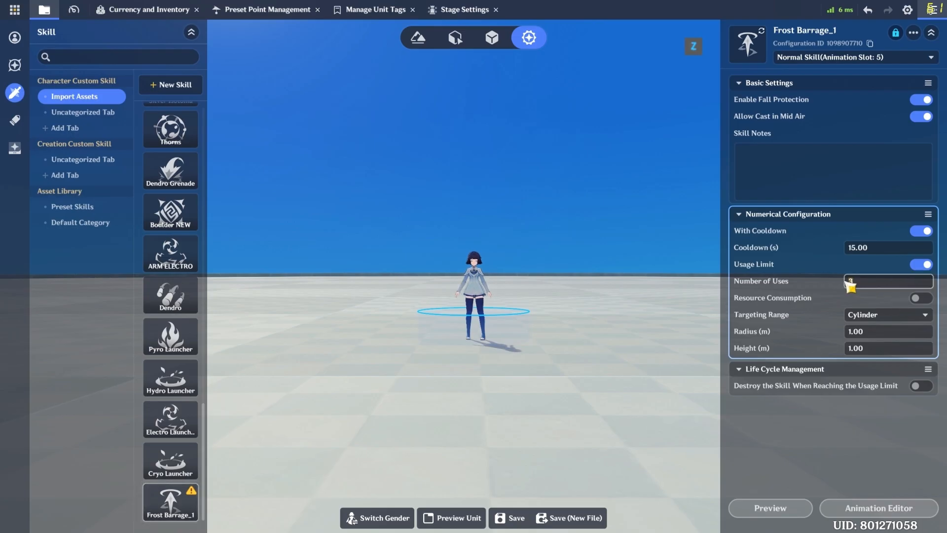
pyautogui.click(920, 265)
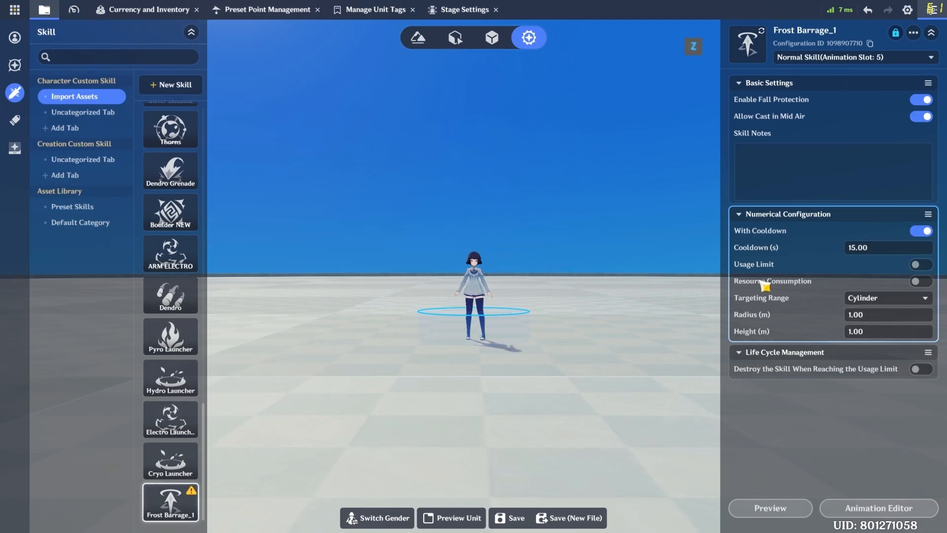
# Enable resource consumption for the Frost Barrage_1 skill and view the available consumption types.
pyautogui.click(921, 281)
pyautogui.click(863, 299)
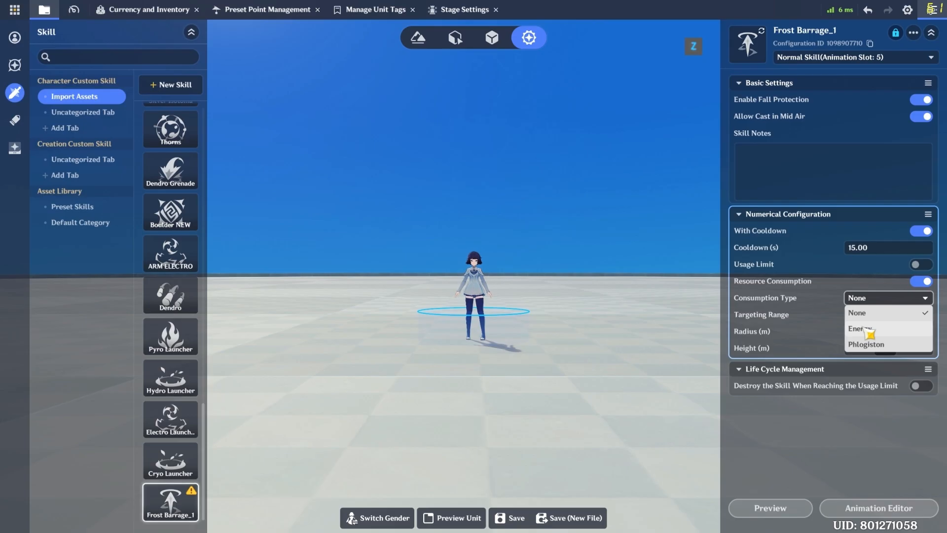
pyautogui.click(556, 67)
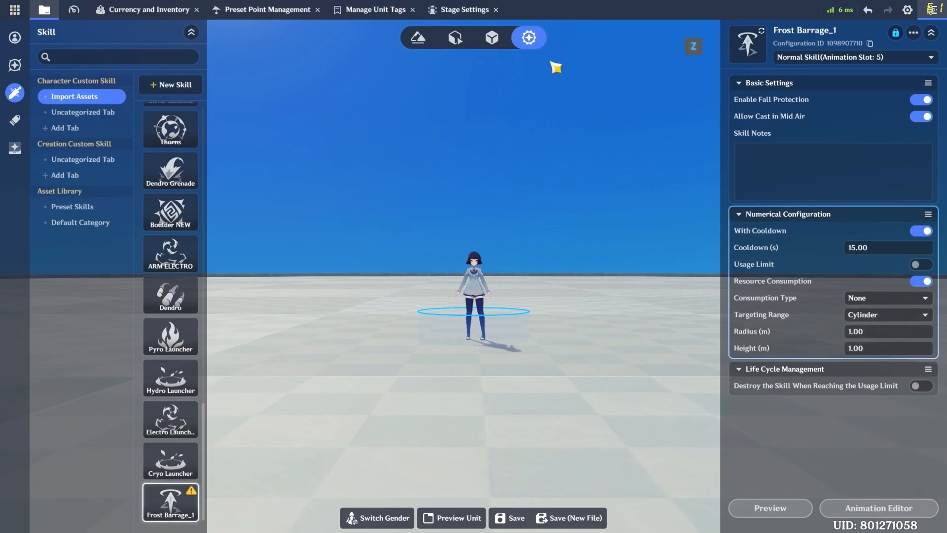
# Open Skill Resource Management from the project tools and create a new skill resource.
pyautogui.click(16, 12)
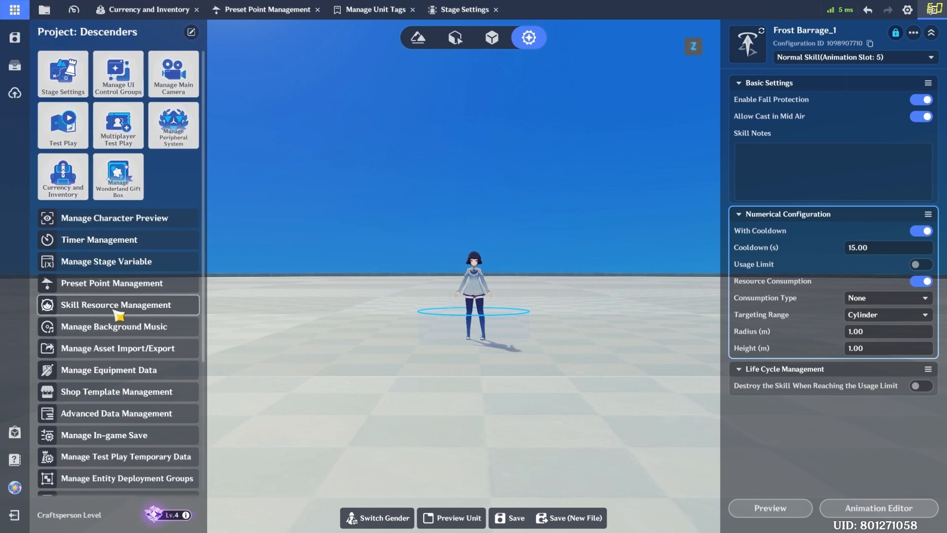
pyautogui.click(15, 10)
pyautogui.click(17, 10)
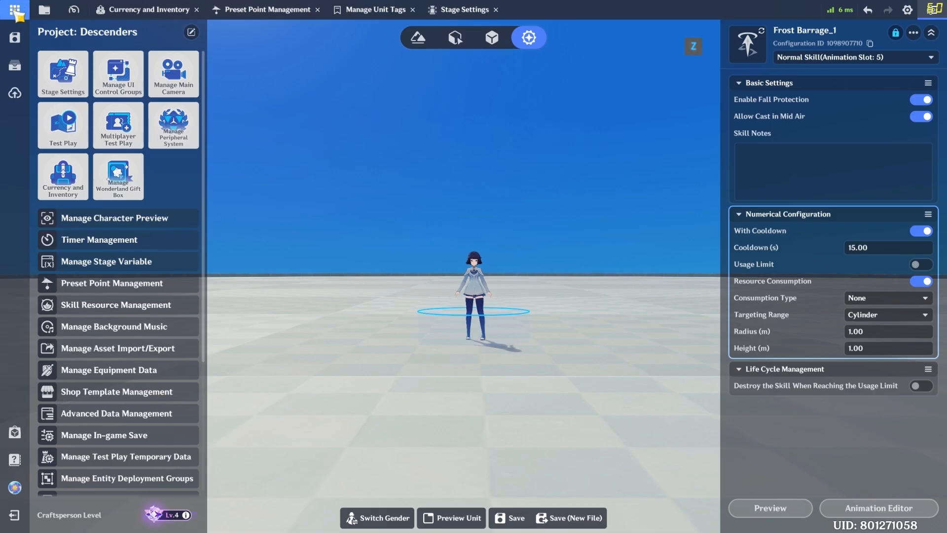
pyautogui.click(106, 305)
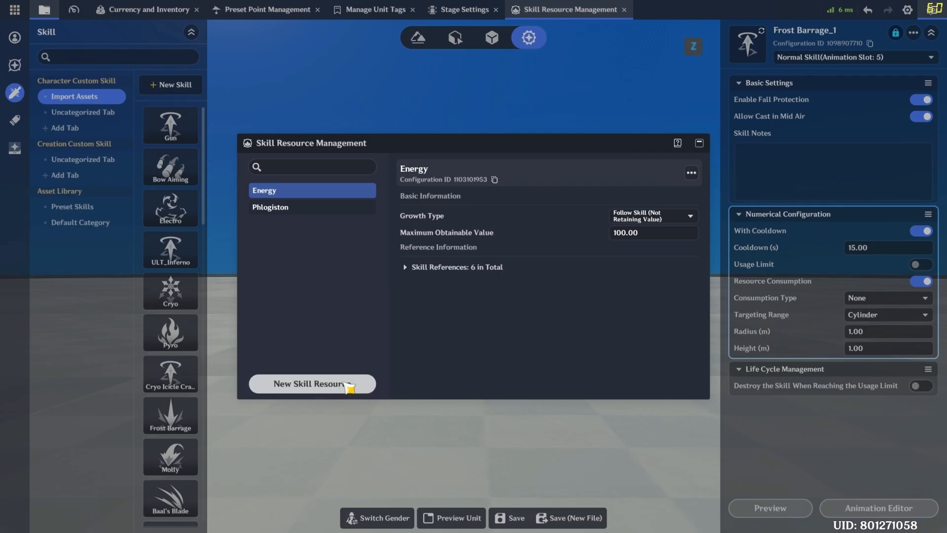
pyautogui.click(318, 391)
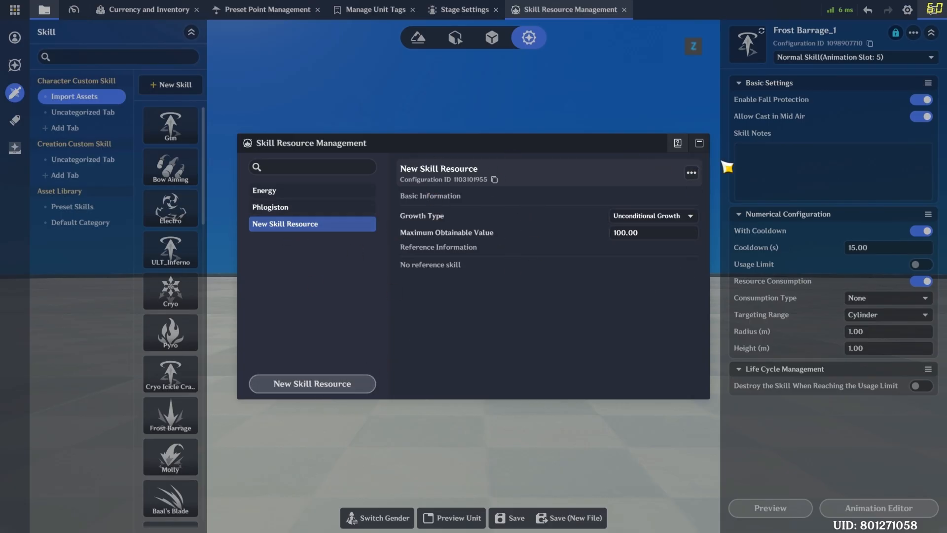
# Select the Energy resource and review its name and basic information.
pyautogui.click(325, 191)
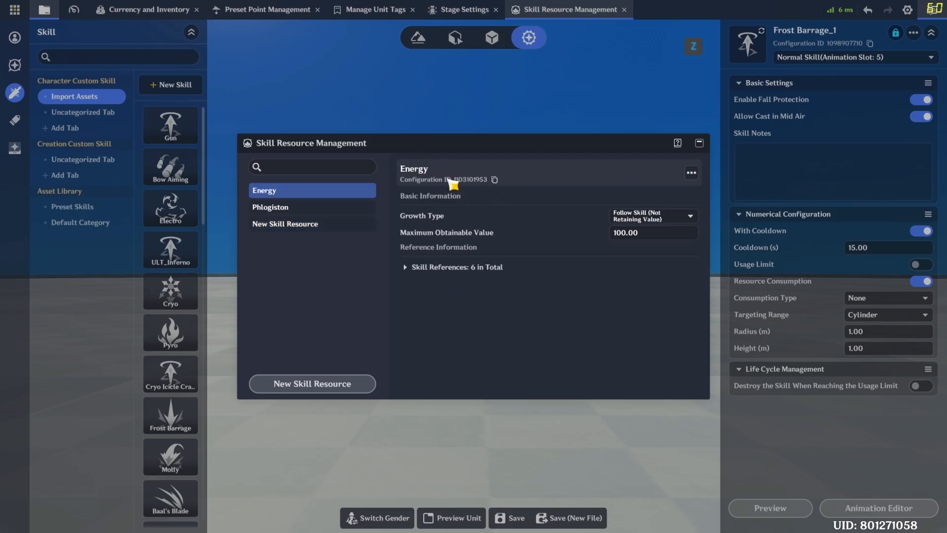
pyautogui.click(299, 170)
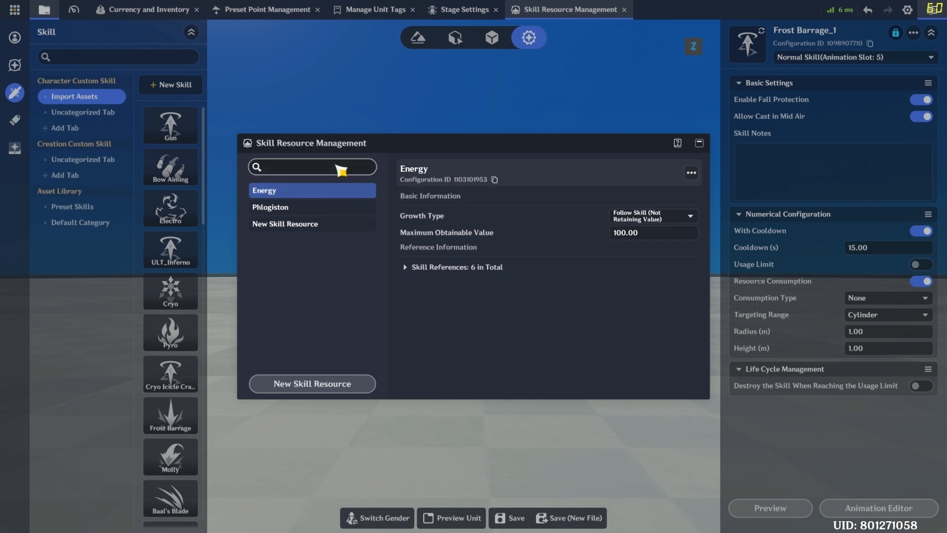
pyautogui.click(311, 225)
pyautogui.click(325, 192)
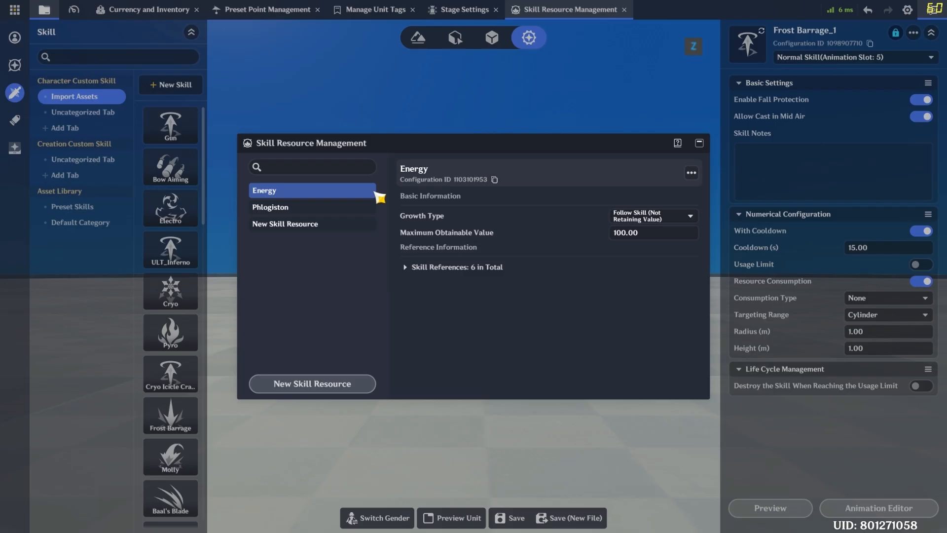
pyautogui.click(419, 176)
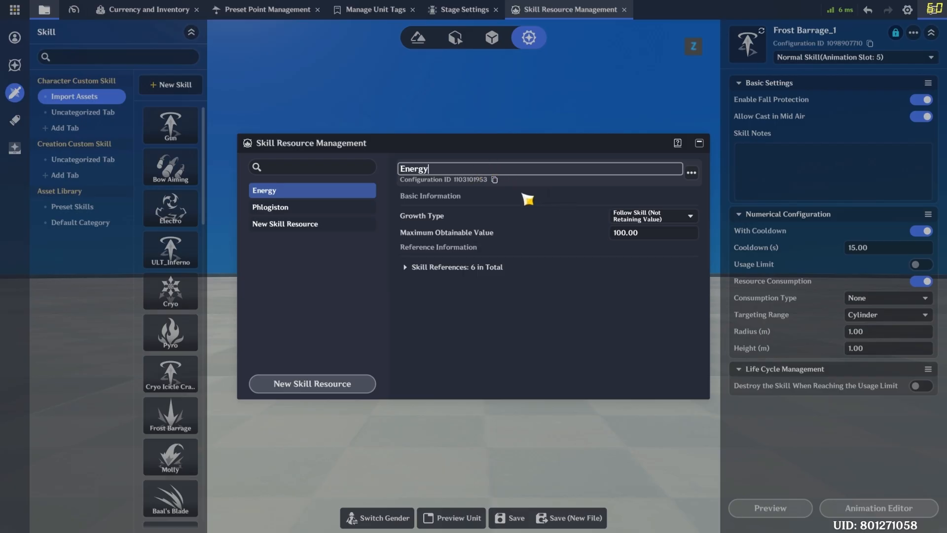
pyautogui.click(503, 217)
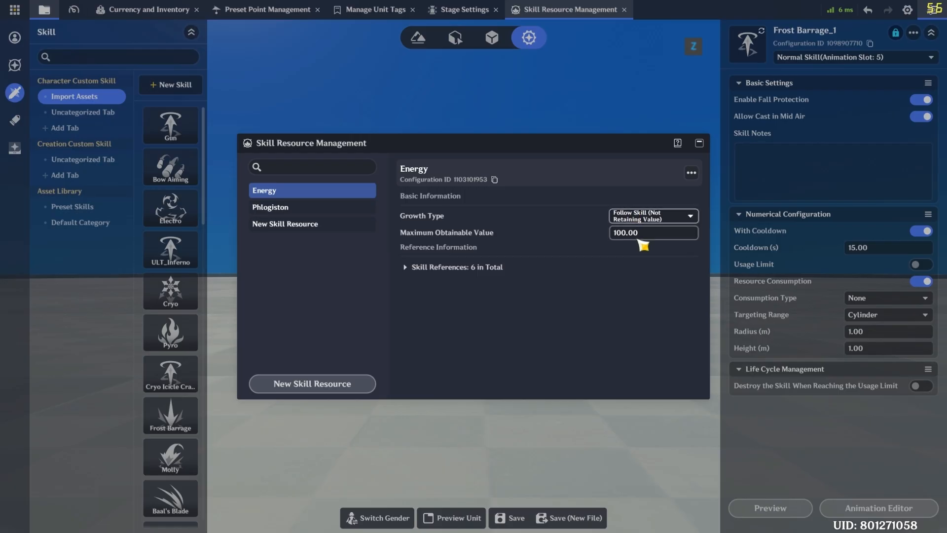
# Review the growth type options of the Energy resource and set its growth type to Unconditional Growth.
pyautogui.click(680, 216)
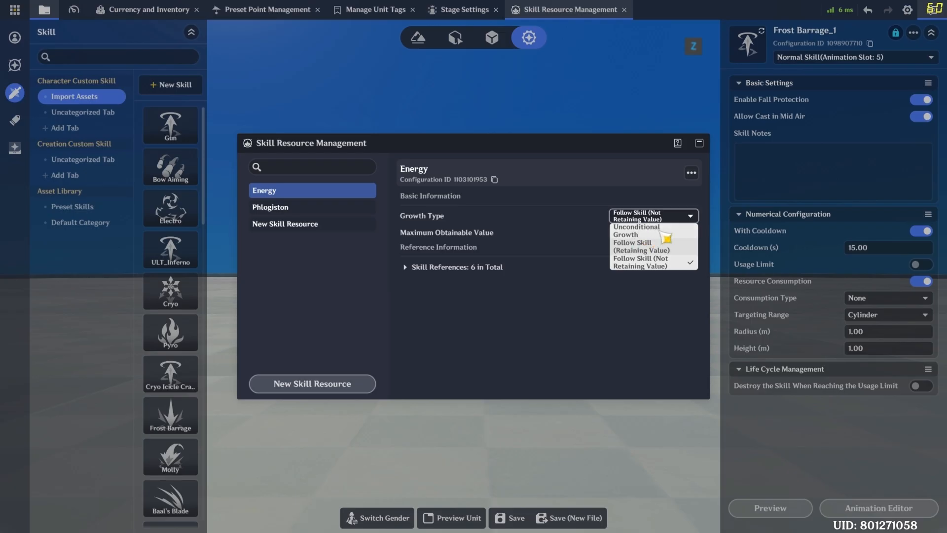
pyautogui.click(674, 267)
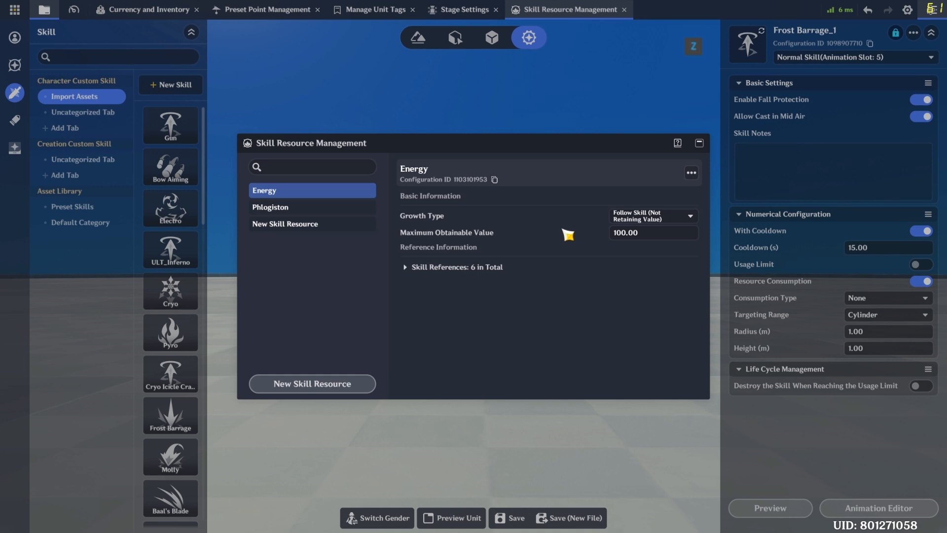
pyautogui.click(650, 220)
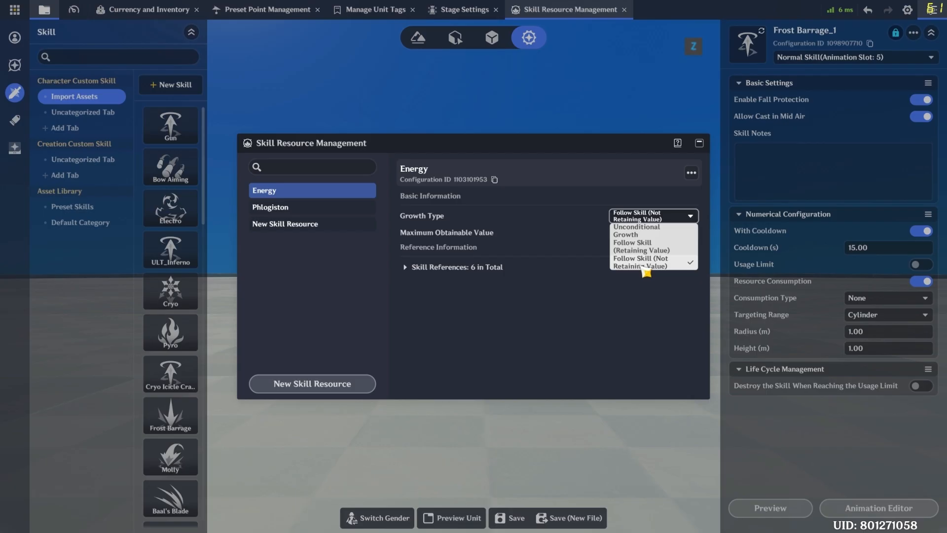
pyautogui.click(641, 296)
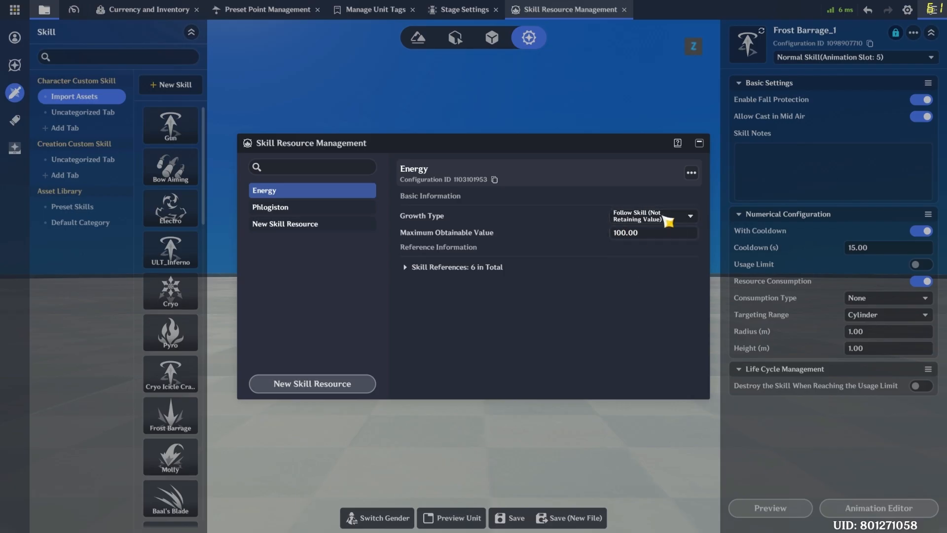
pyautogui.click(641, 216)
pyautogui.click(641, 243)
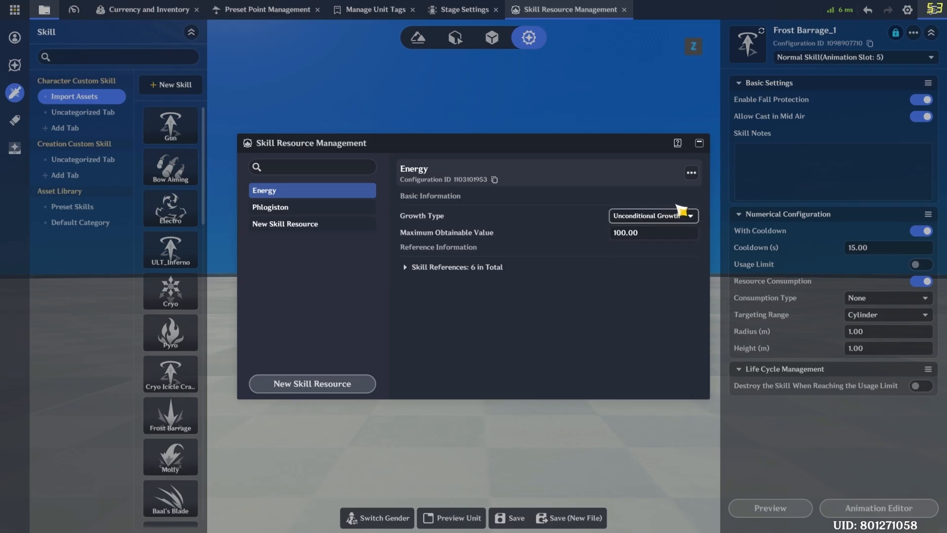
pyautogui.click(642, 215)
pyautogui.click(537, 223)
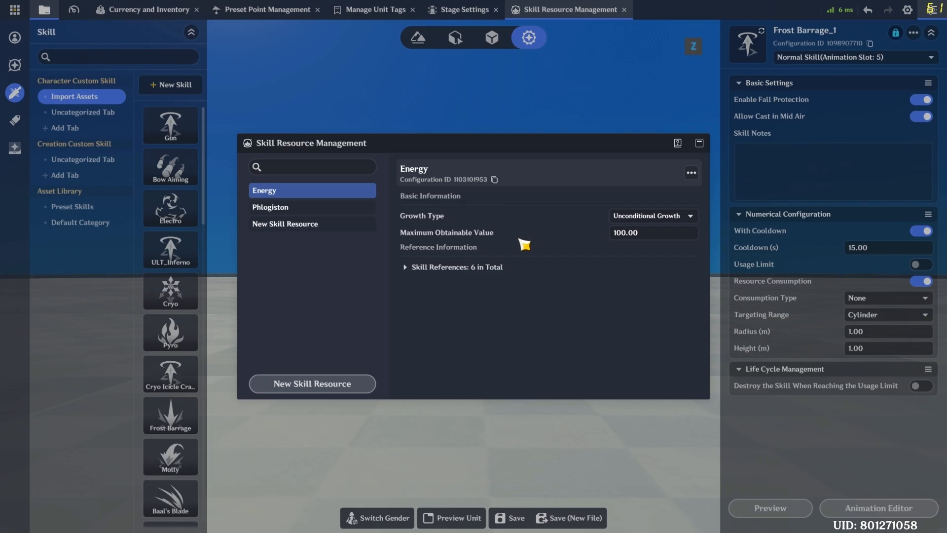
pyautogui.click(651, 234)
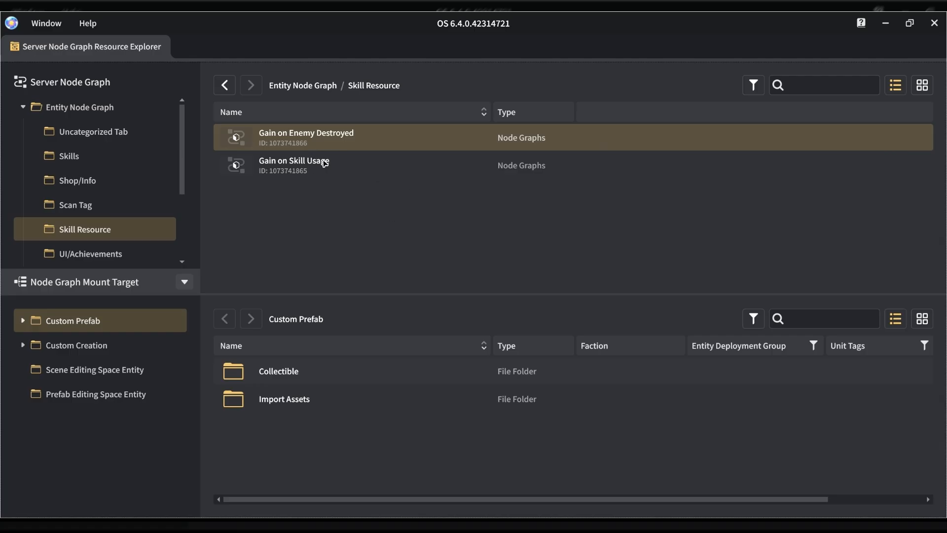
# Open the Gain on Enemy Destroyed and Gain on Skill Usage node graphs from the Skill Resource folder.
pyautogui.click(280, 168)
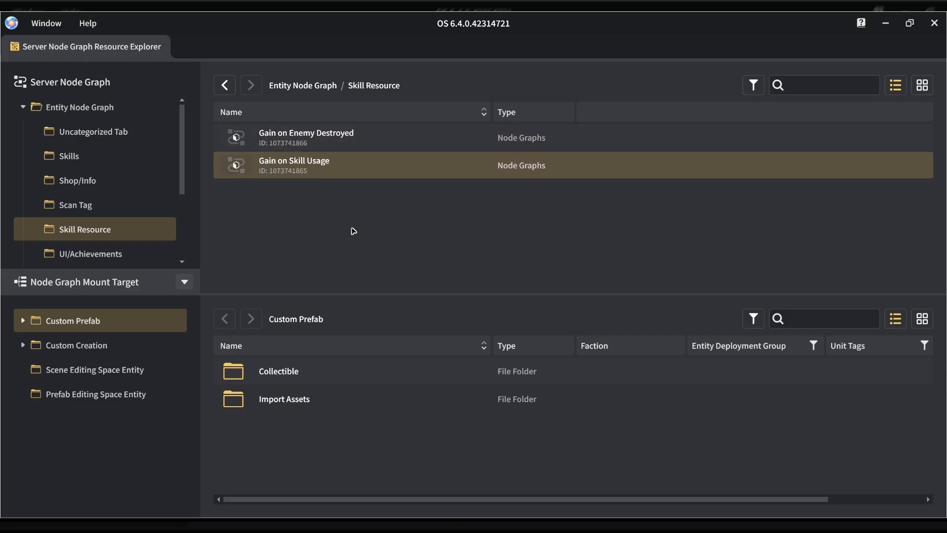
pyautogui.click(303, 213)
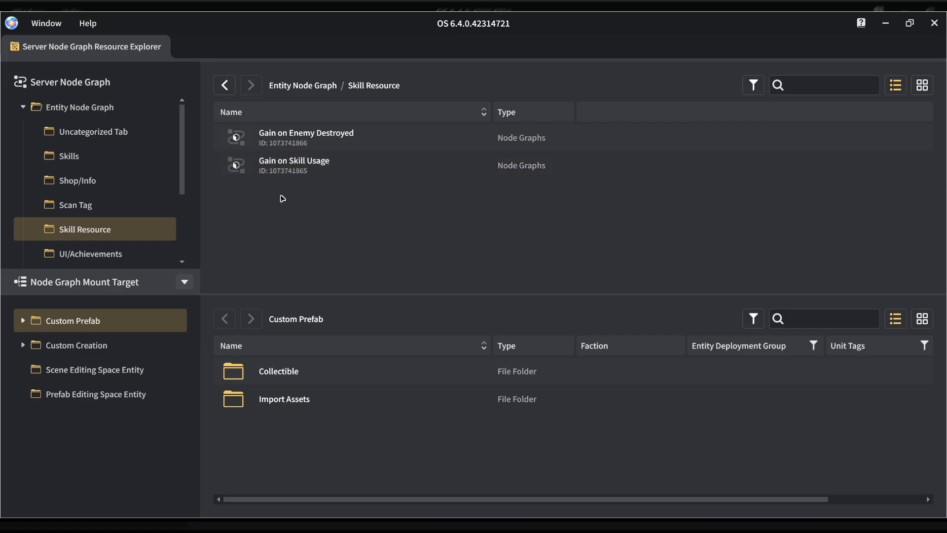
pyautogui.doubleClick(320, 135)
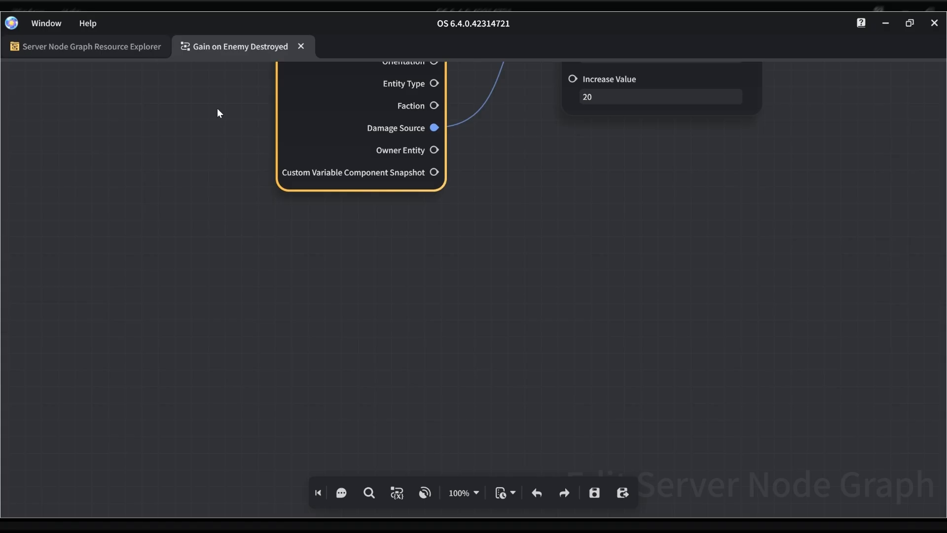
pyautogui.click(85, 46)
pyautogui.doubleClick(298, 157)
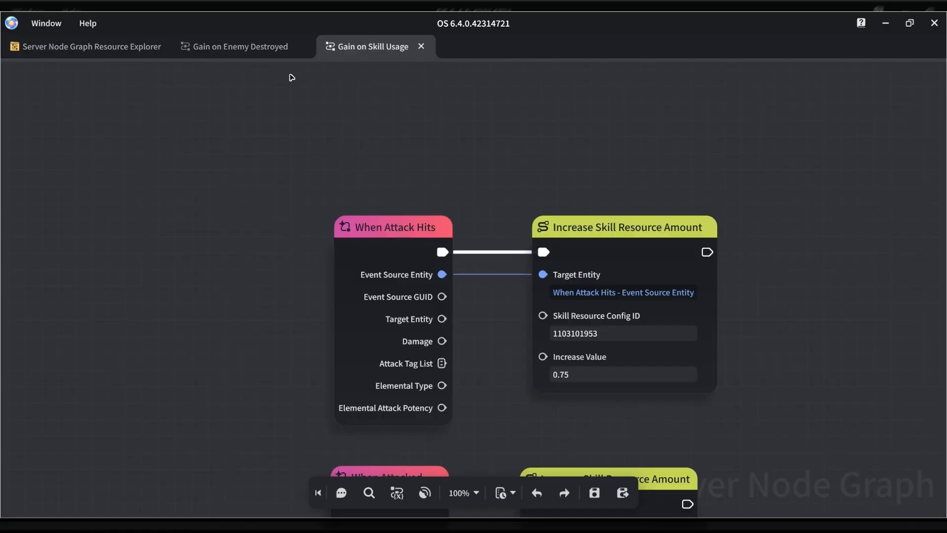
# In the Gain on Enemy Destroyed graph, align the Increase Skill Resource Amount node with the When Entity Is Destroyed node.
pyautogui.click(224, 49)
pyautogui.moveTo(520, 199); pyautogui.dragTo(498, 314, button='right')
pyautogui.moveTo(584, 255); pyautogui.dragTo(573, 297)
pyautogui.moveTo(569, 312); pyautogui.dragTo(541, 362, button='right')
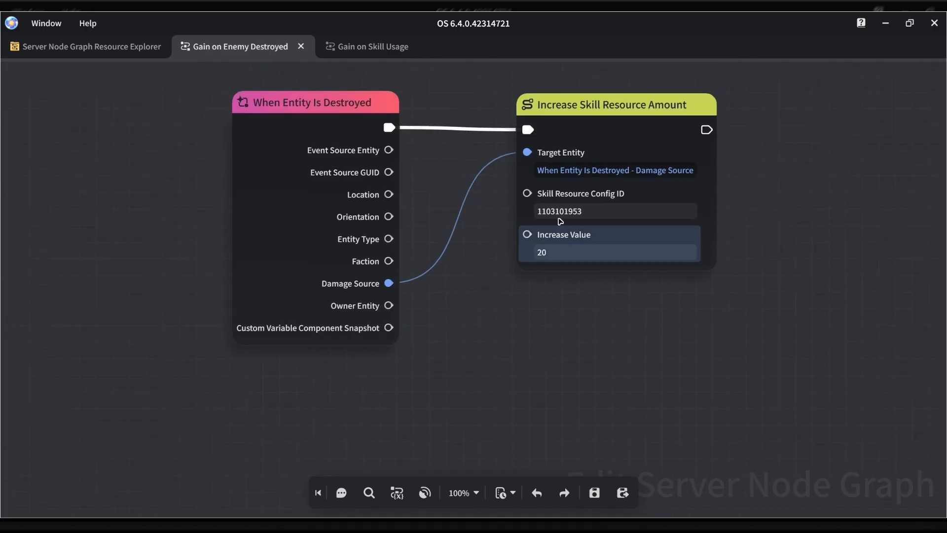
pyautogui.moveTo(562, 105); pyautogui.dragTo(524, 100)
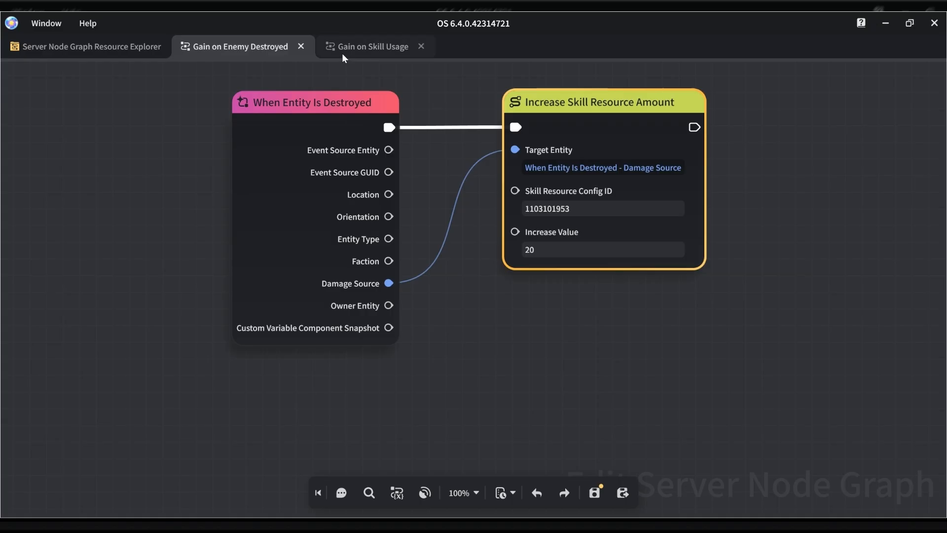
# Examine the skill resource config ID and increase value of the Increase Skill Resource Amount node in Gain on Enemy Destroyed.
pyautogui.click(151, 46)
pyautogui.click(323, 142)
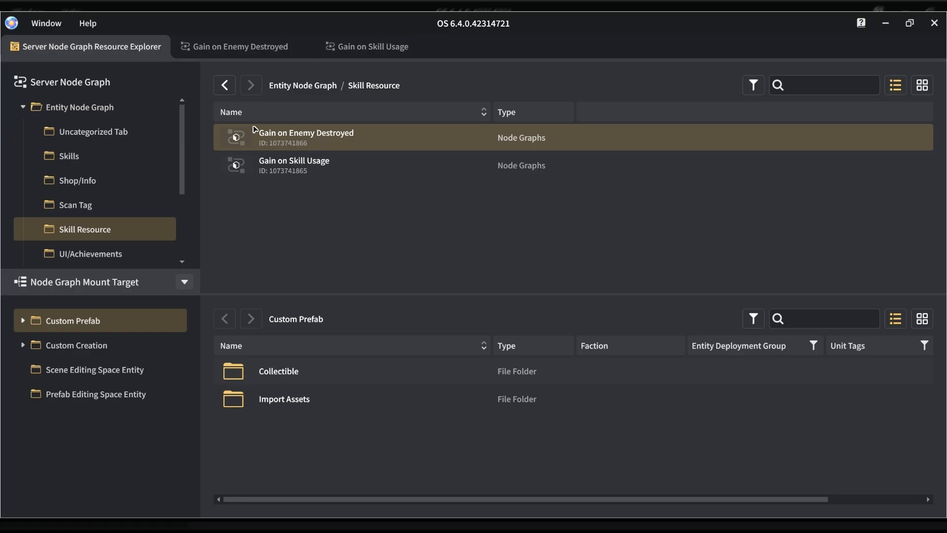
pyautogui.click(256, 46)
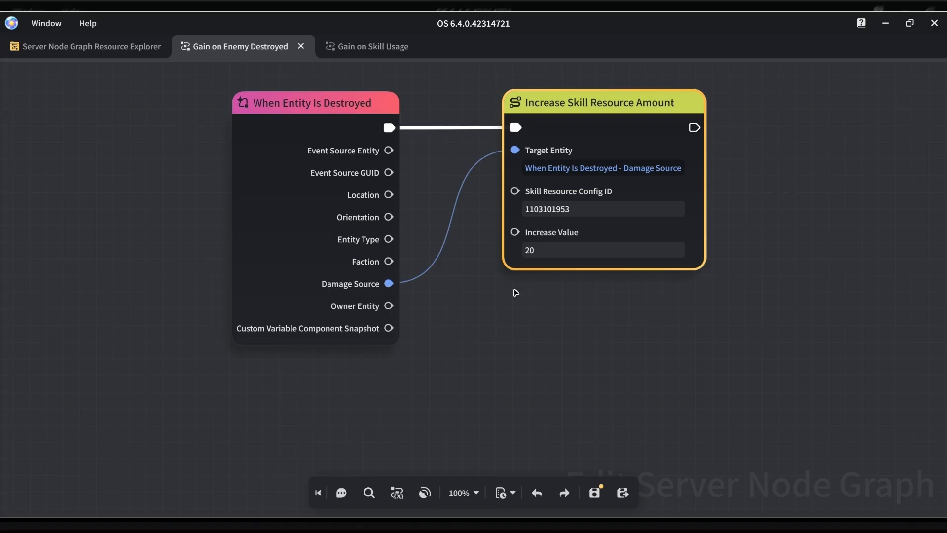
pyautogui.click(481, 91)
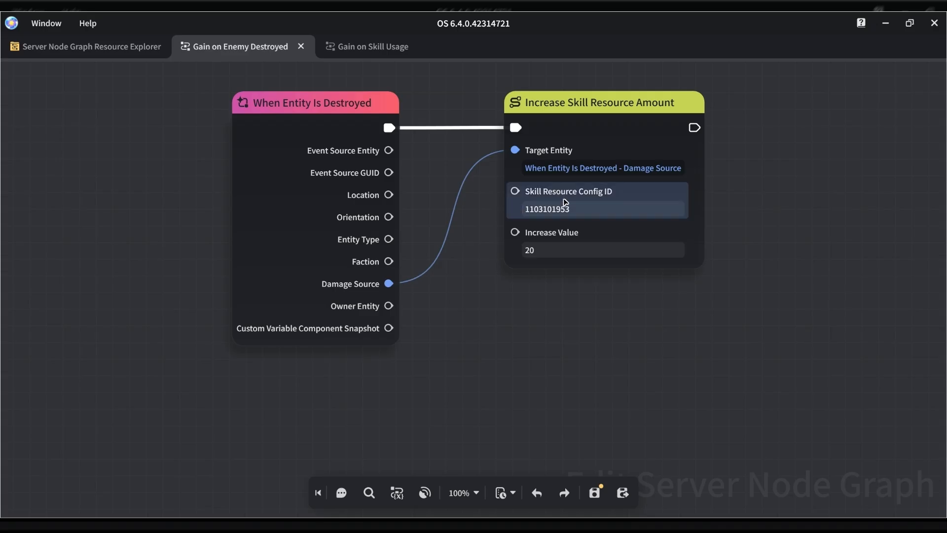
pyautogui.click(549, 249)
pyautogui.moveTo(547, 248); pyautogui.dragTo(526, 250)
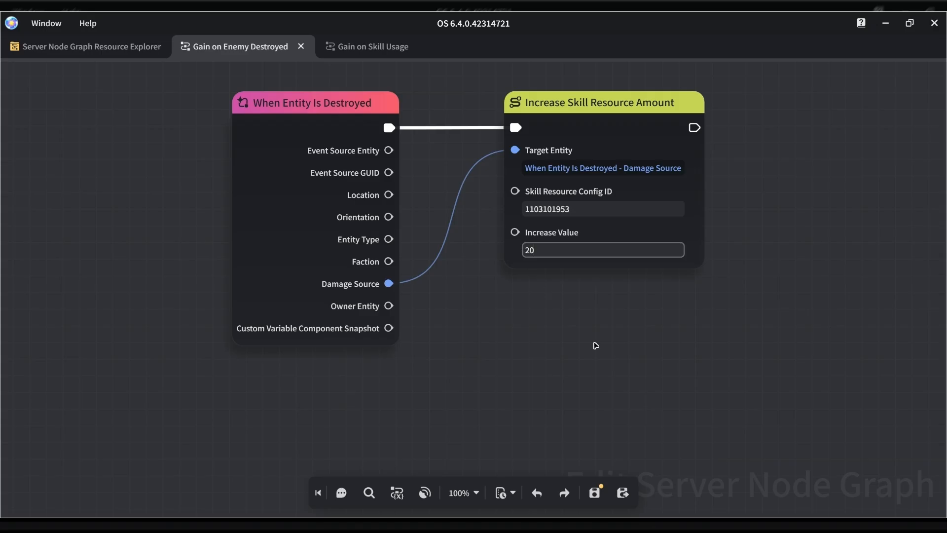
pyautogui.doubleClick(582, 212)
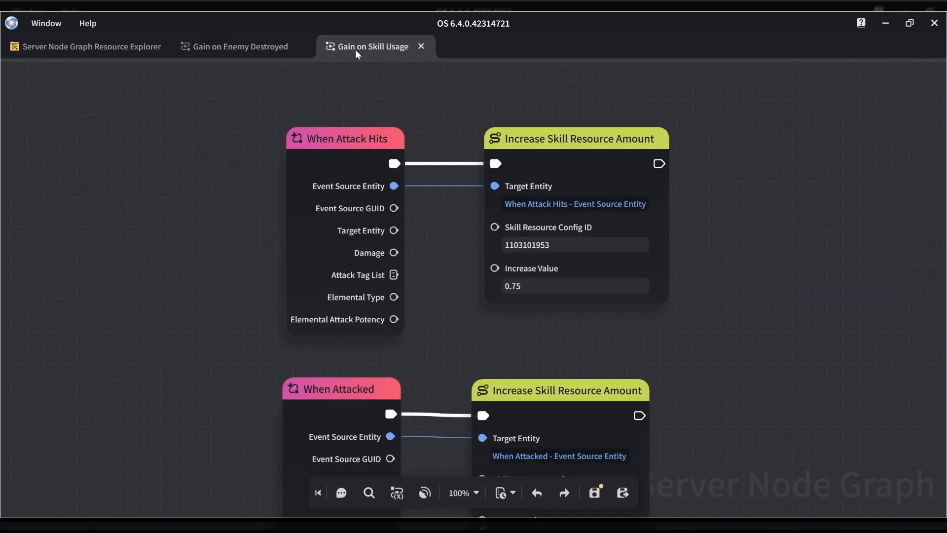
# Examine the event triggers and the increase values of the Increase Skill Resource Amount nodes in the Gain on Skill Usage graph.
pyautogui.moveTo(428, 111); pyautogui.dragTo(425, 77, button='middle')
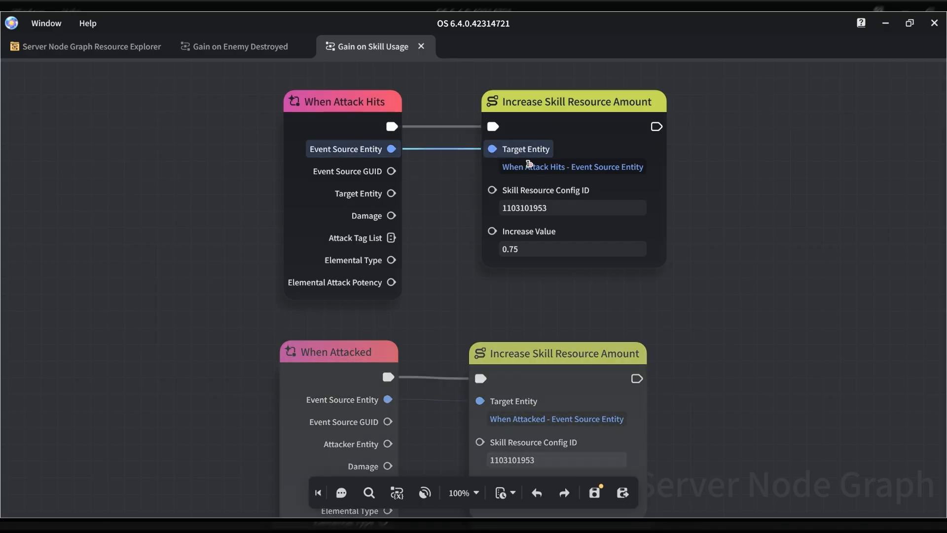
pyautogui.click(532, 250)
pyautogui.moveTo(484, 309); pyautogui.dragTo(495, 161, button='middle')
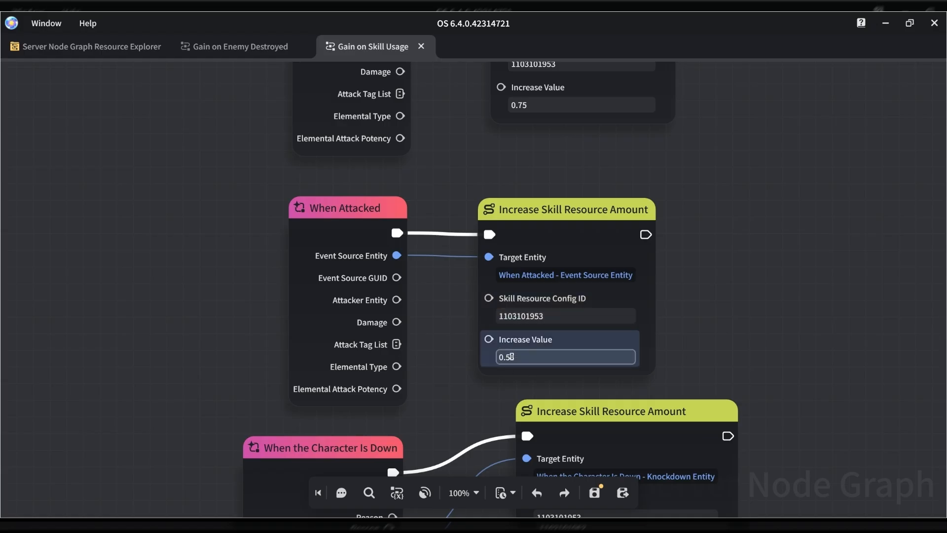
pyautogui.scroll(-10, 733, 269)
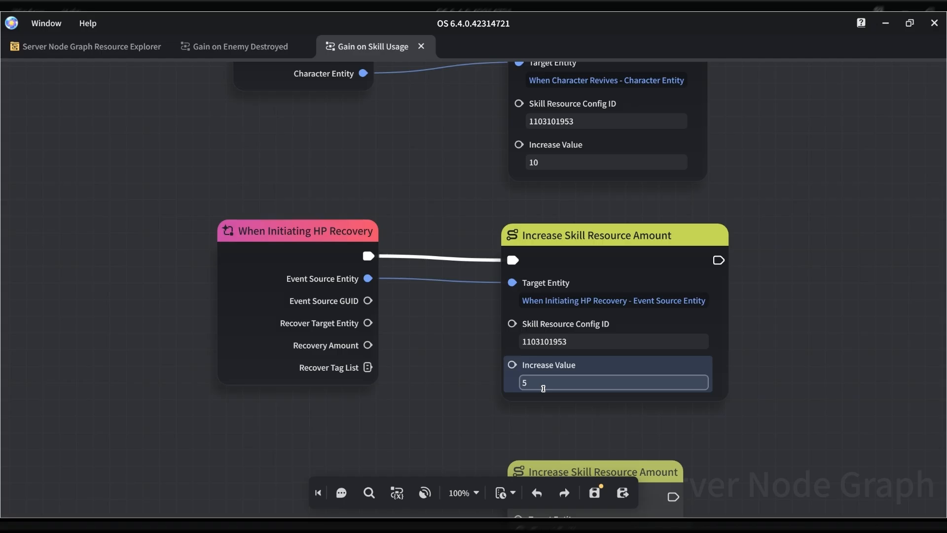
pyautogui.moveTo(789, 350); pyautogui.dragTo(785, 324, button='middle')
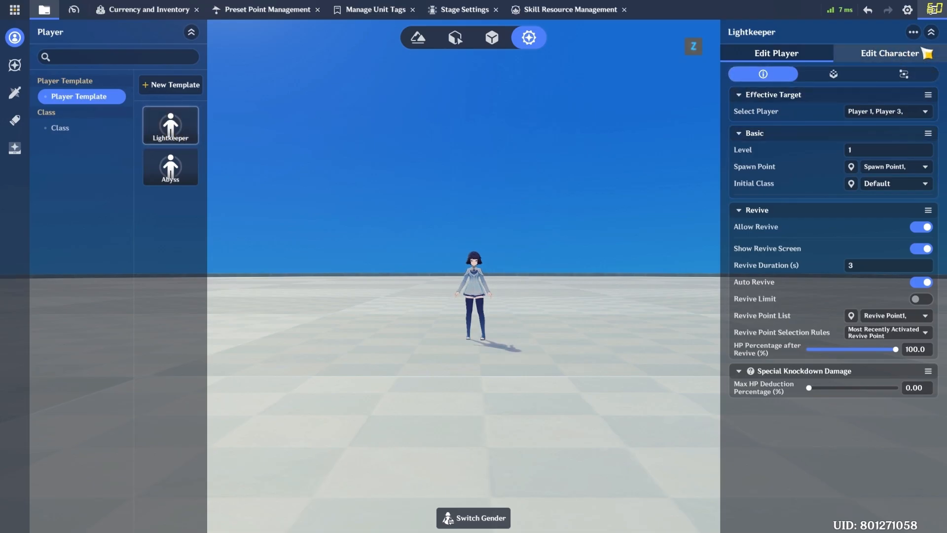
# Open the list for adding a node graph to the Lightkeeper template's character.
pyautogui.click(907, 54)
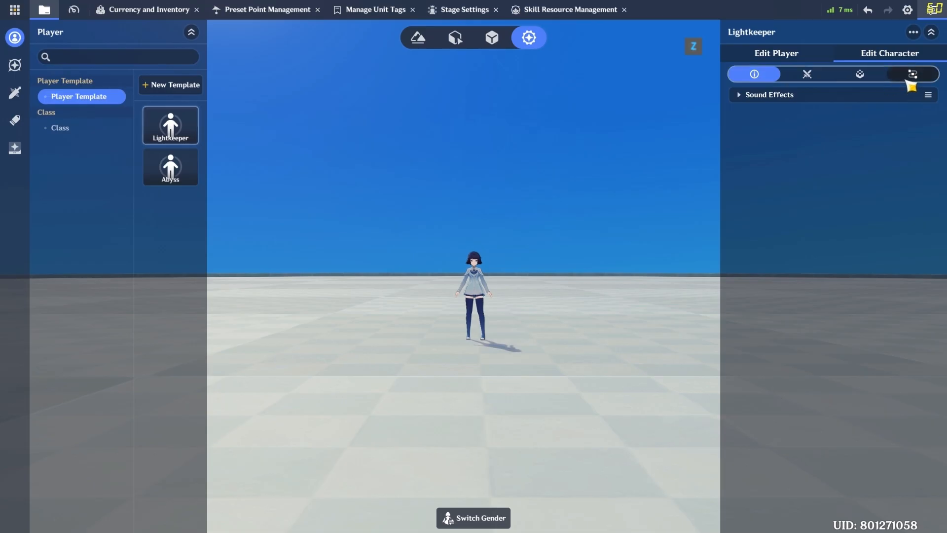
pyautogui.click(926, 79)
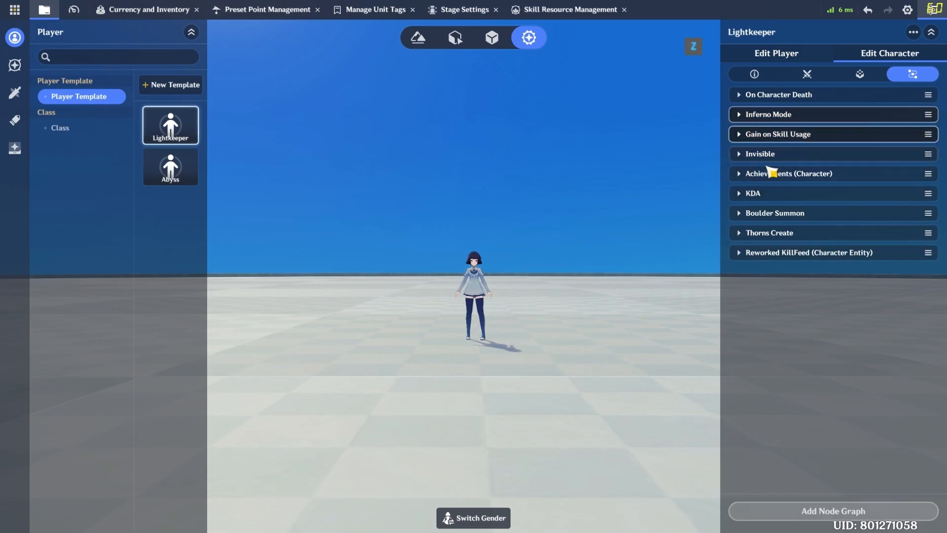
pyautogui.click(825, 511)
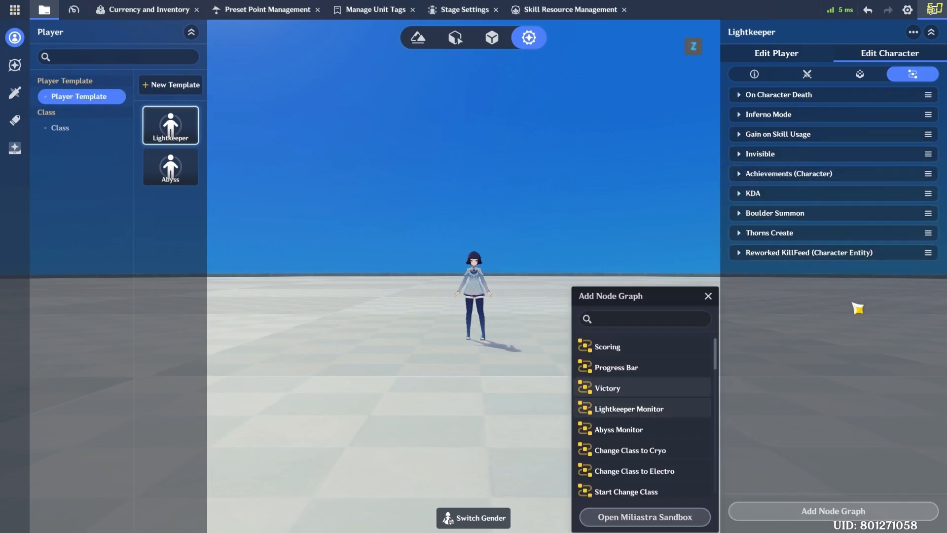
# Search the addable node graphs for Gain and pick Gain on Skill Usage.
pyautogui.scroll(-1, 649, 405)
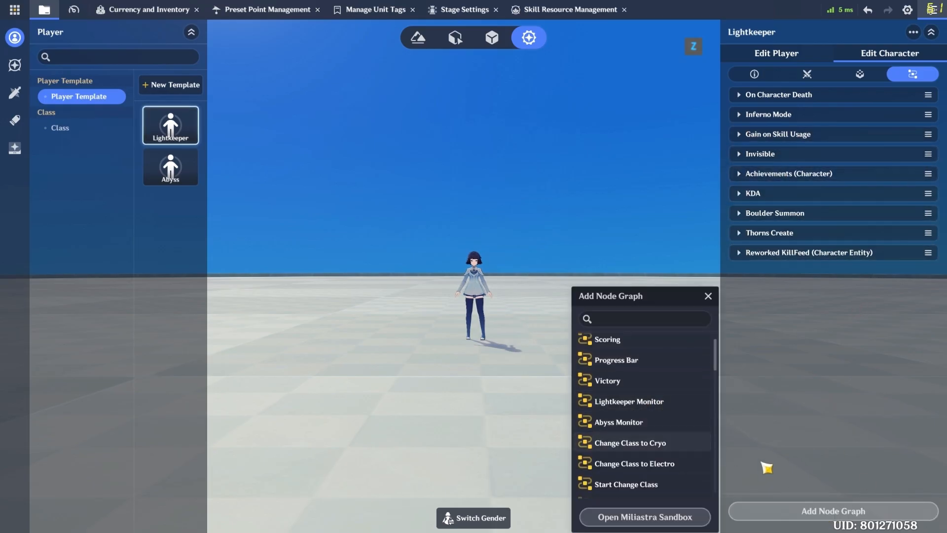
pyautogui.scroll(-1, 655, 351)
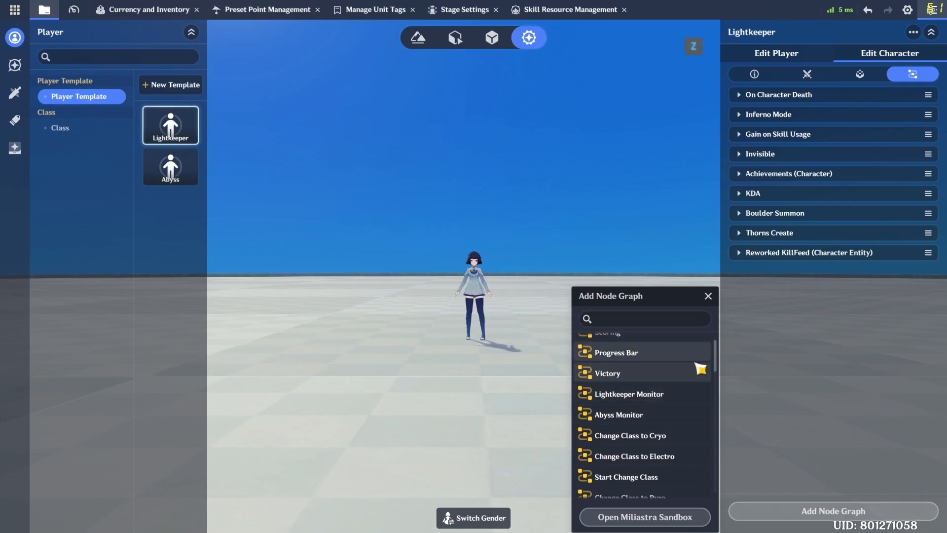
pyautogui.scroll(-5, 723, 365)
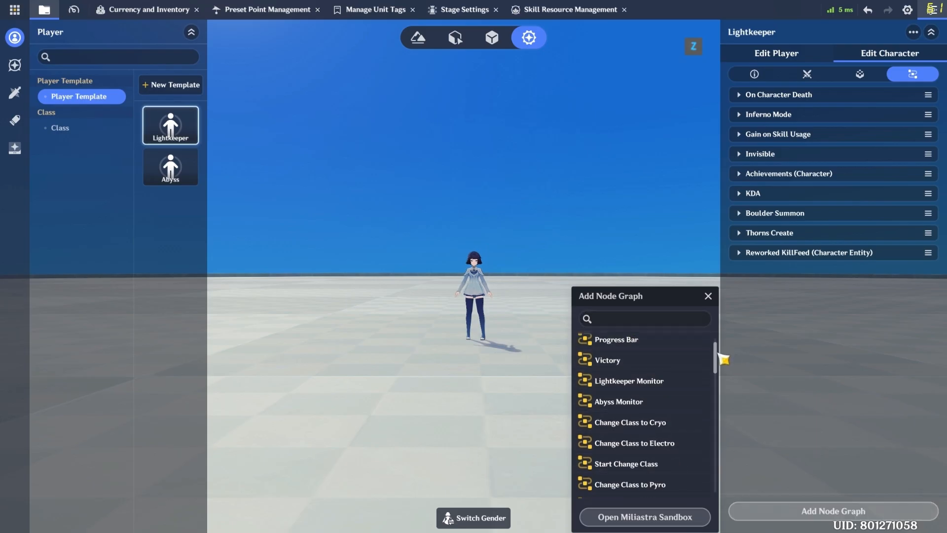
pyautogui.scroll(-19, 728, 375)
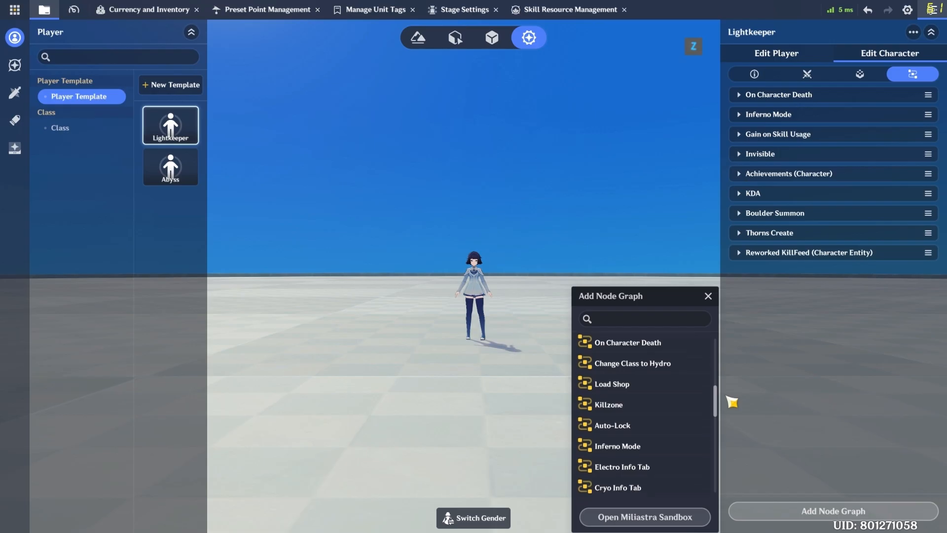
pyautogui.scroll(-6, 736, 428)
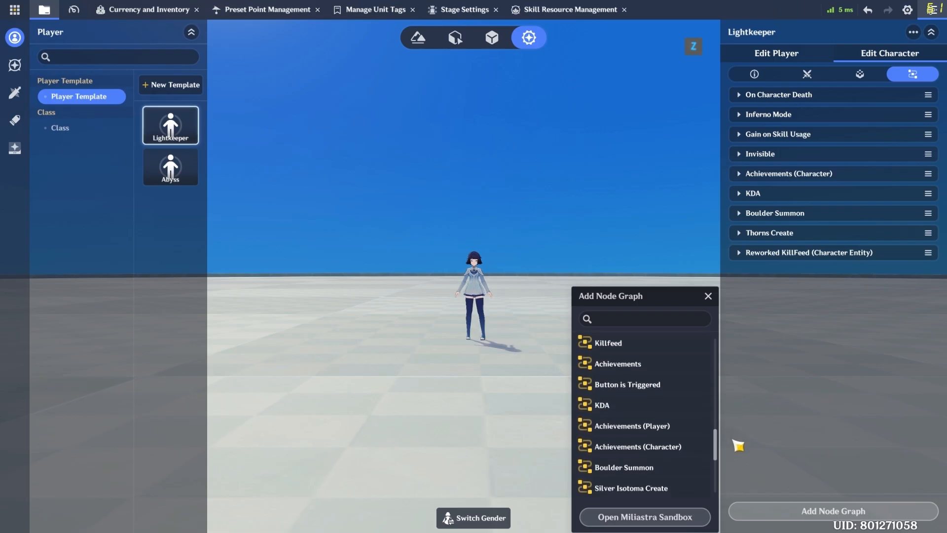
pyautogui.scroll(-8, 739, 445)
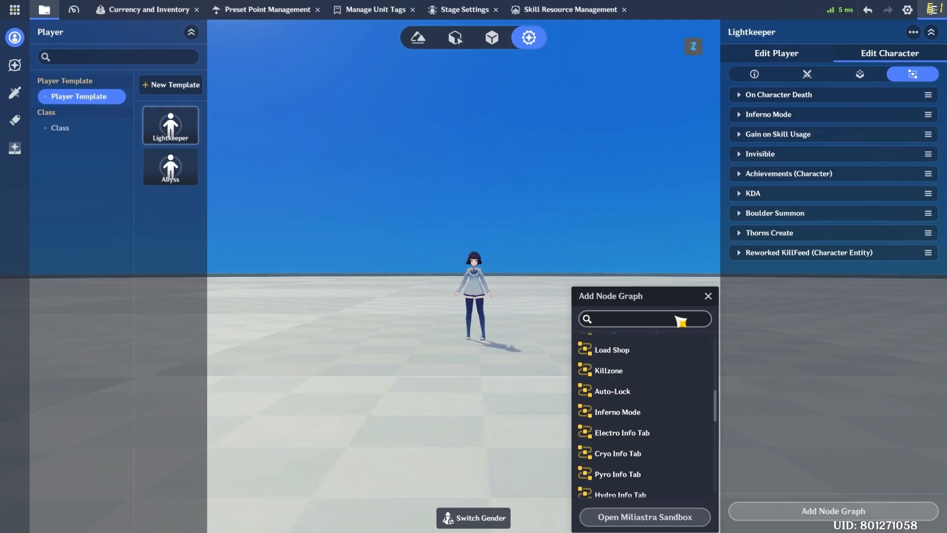
pyautogui.click(677, 317)
pyautogui.write('Gain')
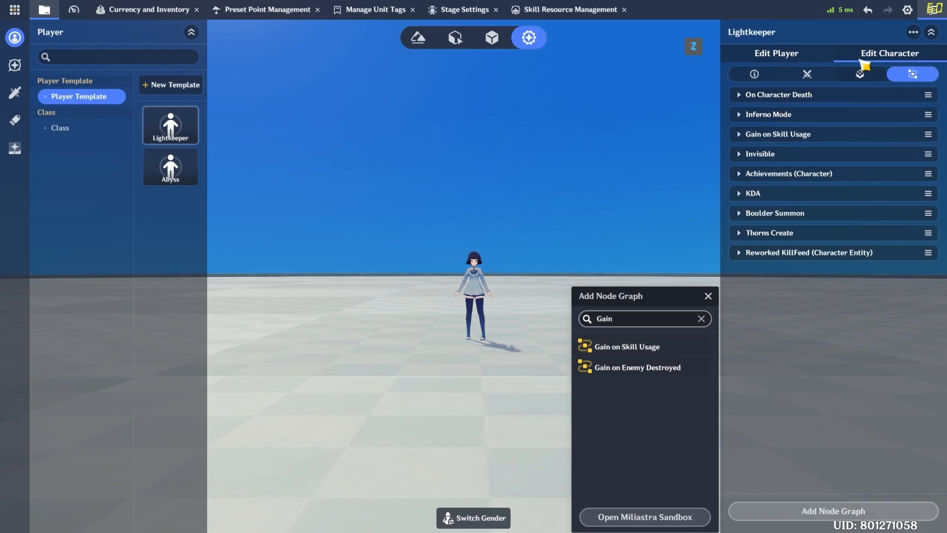
pyautogui.click(647, 348)
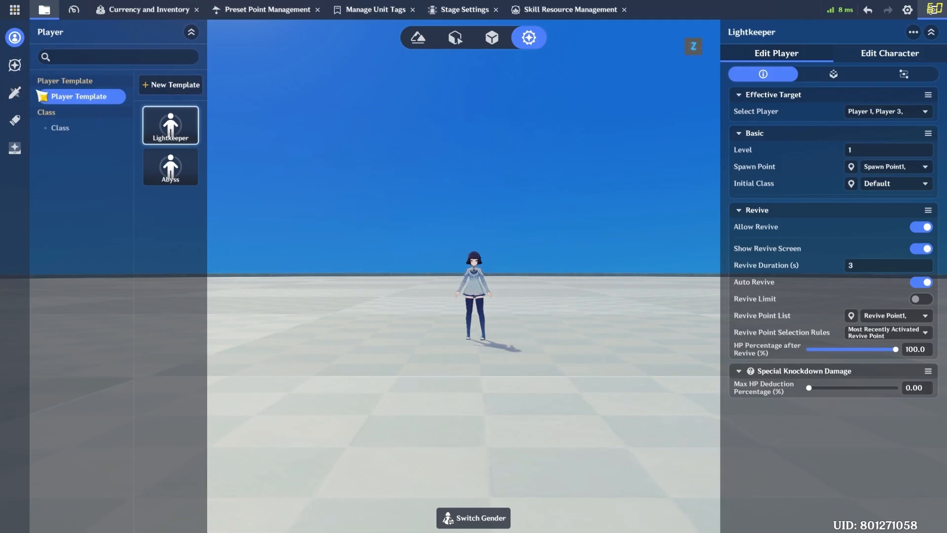
# Open the Frost Barrage skill in the Animation Editor and choose Throwing Animation 01 for its first segment.
pyautogui.click(16, 94)
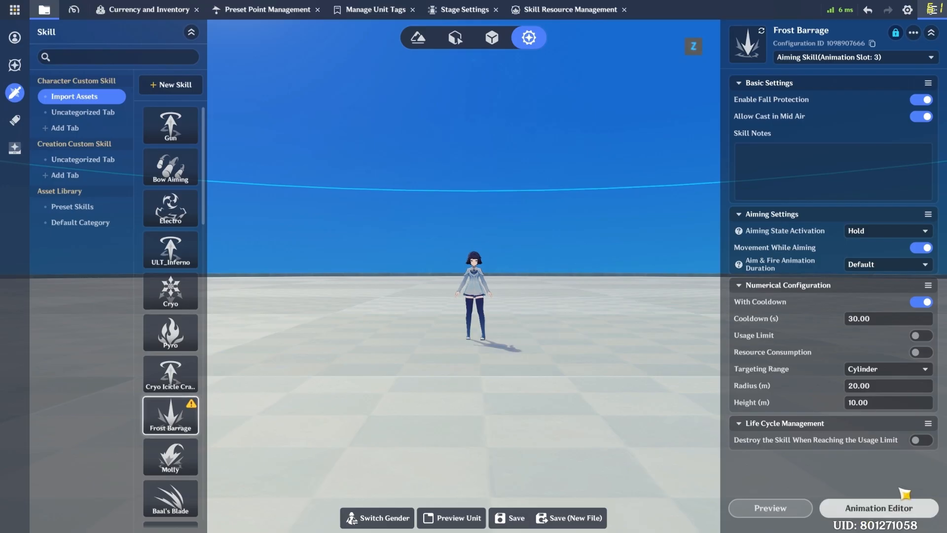
pyautogui.click(891, 517)
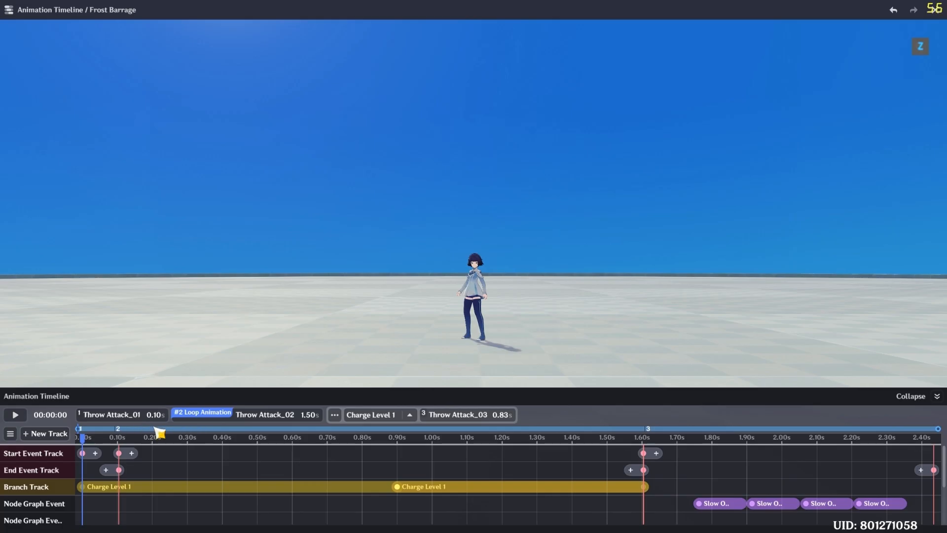
pyautogui.click(87, 417)
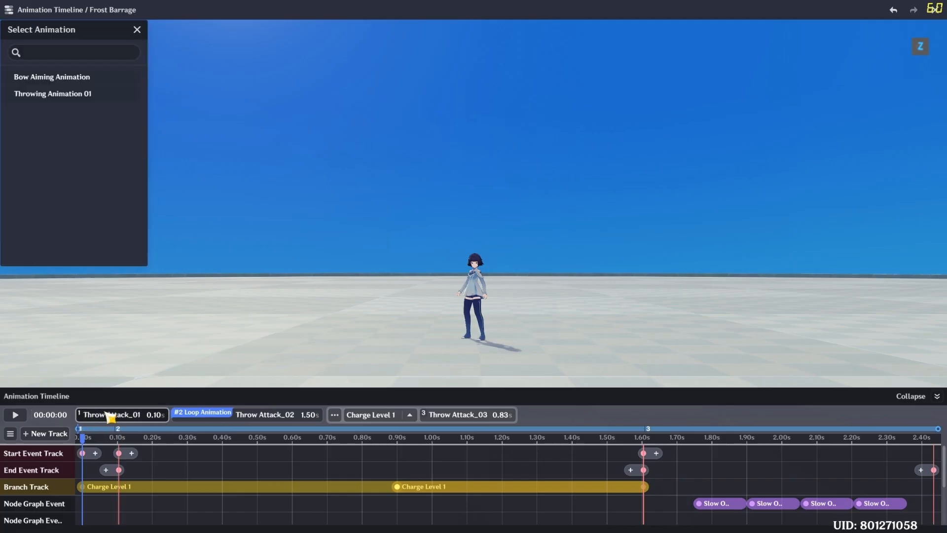
pyautogui.click(65, 100)
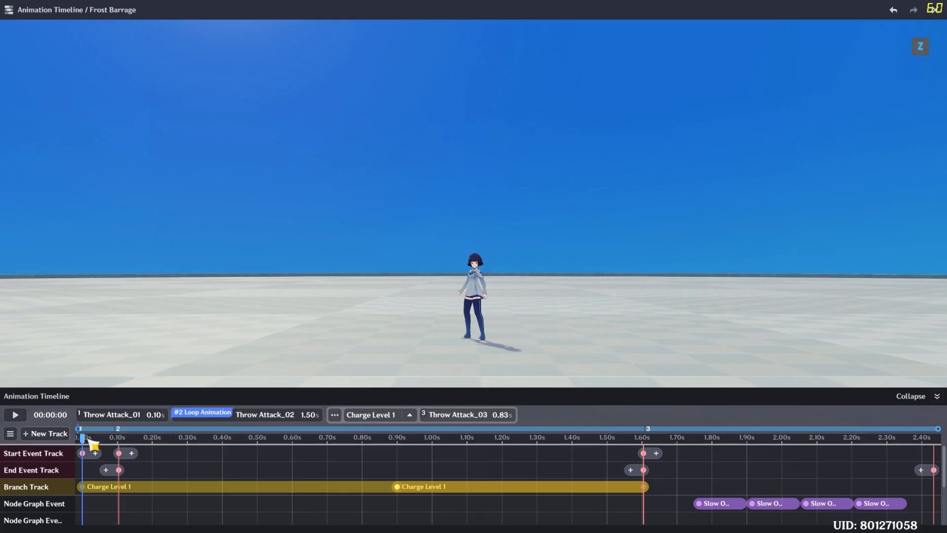
# Scrub the Frost Barrage timeline through the Throw Attack_01, Throw Attack_02 and Throw Attack_03 segments to preview the poses.
pyautogui.moveTo(85, 442); pyautogui.dragTo(123, 443)
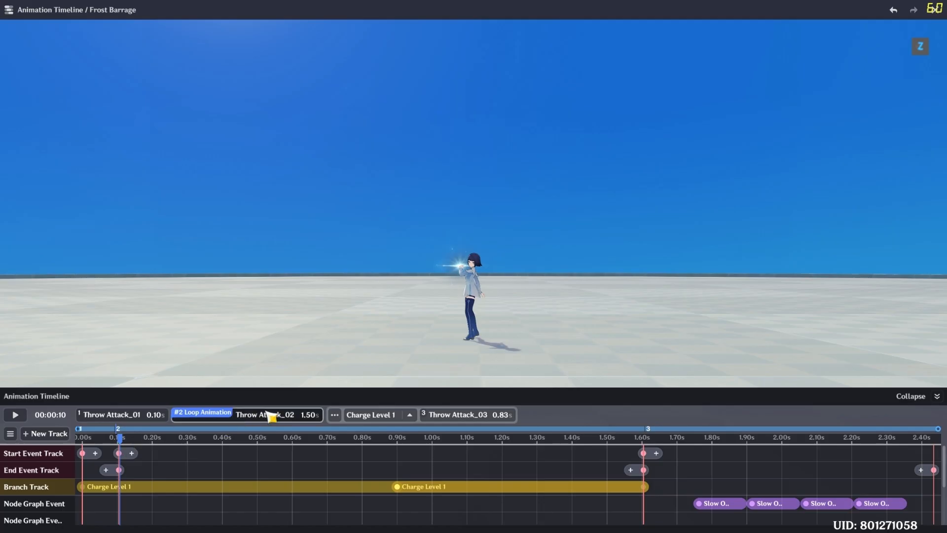
pyautogui.moveTo(123, 442); pyautogui.dragTo(641, 443)
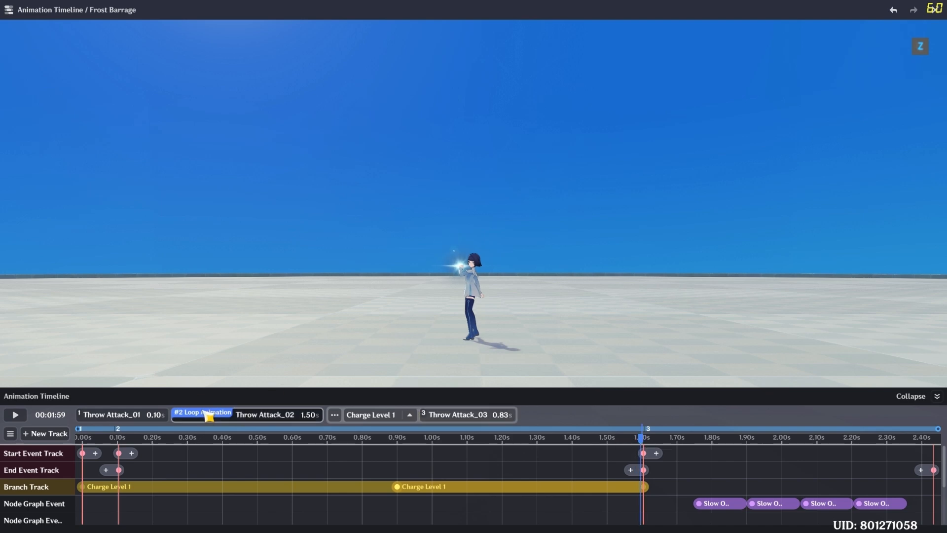
pyautogui.click(315, 417)
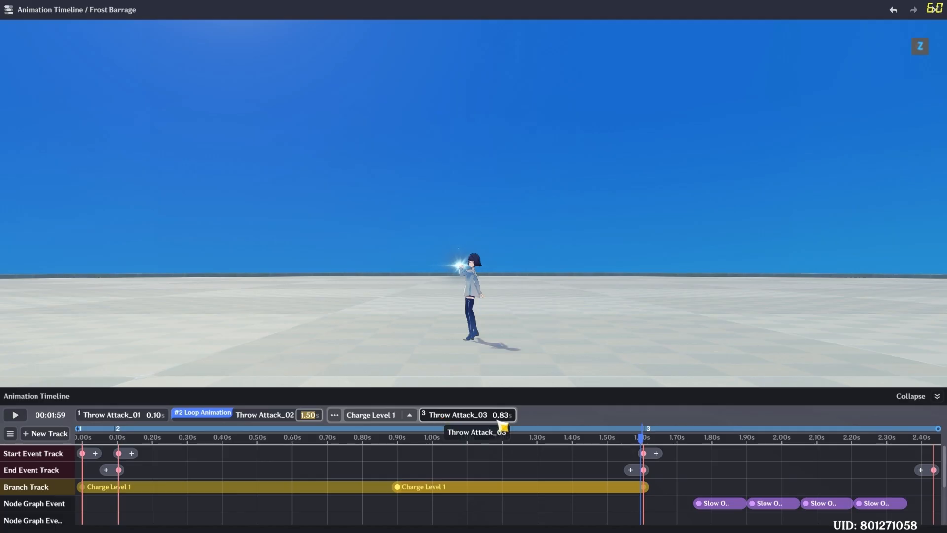
pyautogui.moveTo(643, 438); pyautogui.dragTo(817, 464)
pyautogui.click(684, 447)
# Review the transition settings of the Charge Level 1 branch event and preview the timeline up to about 1.58 s.
pyautogui.click(221, 493)
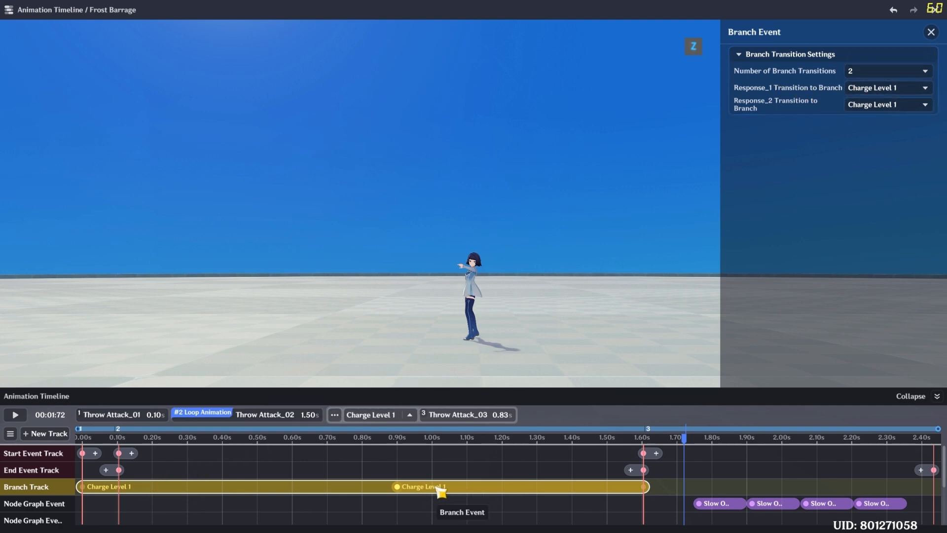
pyautogui.click(887, 105)
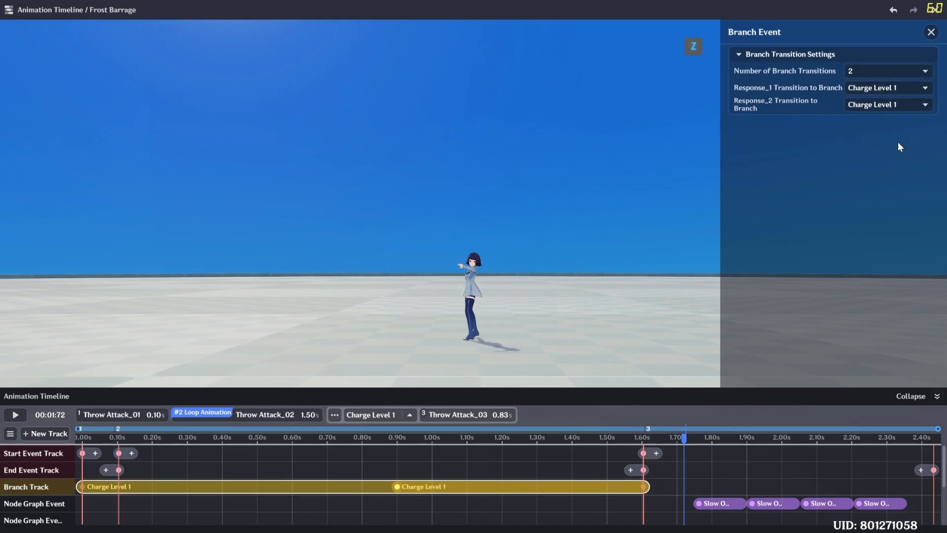
pyautogui.moveTo(417, 439); pyautogui.dragTo(639, 464)
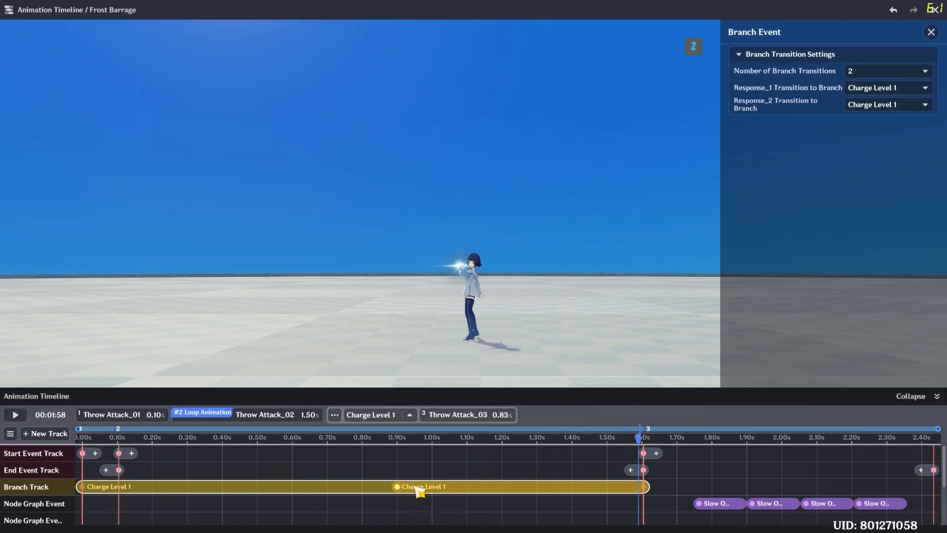
# Inspect the Slow Orb Attack events placed on the Node Graph Event track.
pyautogui.scroll(-1, 589, 468)
pyautogui.scroll(1, 581, 467)
pyautogui.scroll(-1, 576, 466)
pyautogui.scroll(1, 576, 468)
pyautogui.scroll(-1, 576, 467)
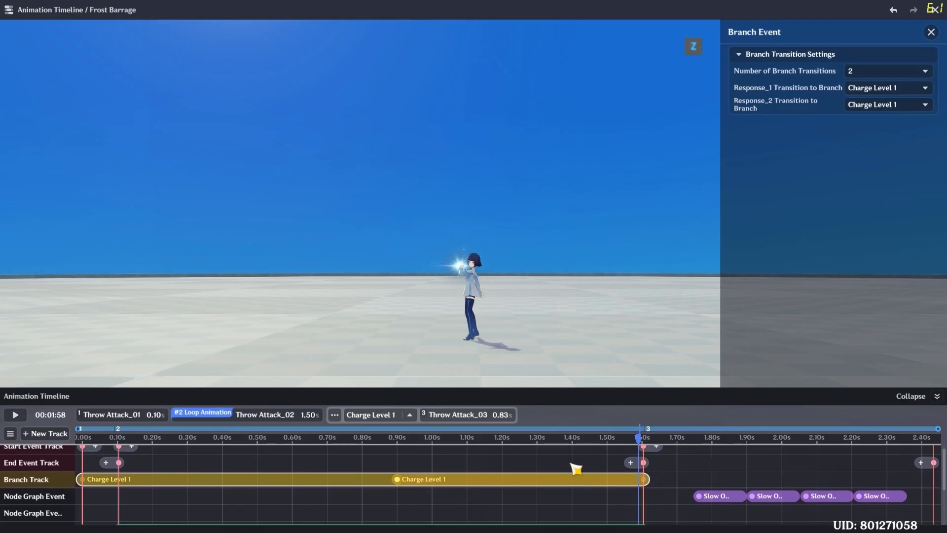
pyautogui.scroll(-1, 574, 469)
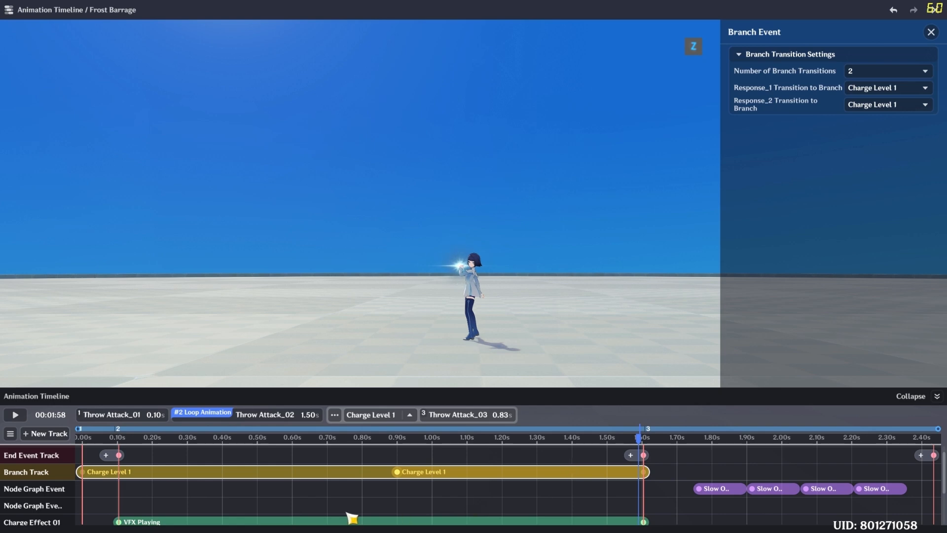
pyautogui.click(62, 492)
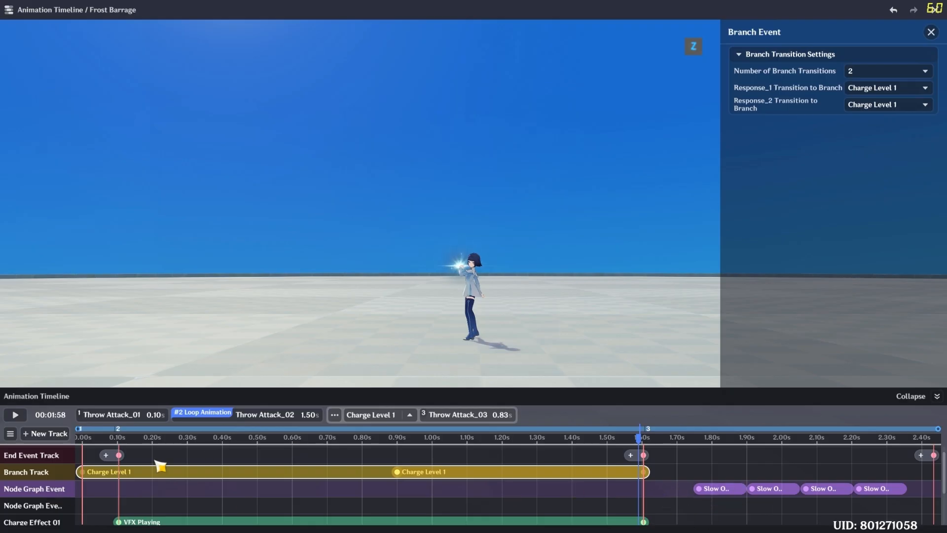
pyautogui.click(727, 493)
pyautogui.click(768, 492)
pyautogui.click(822, 489)
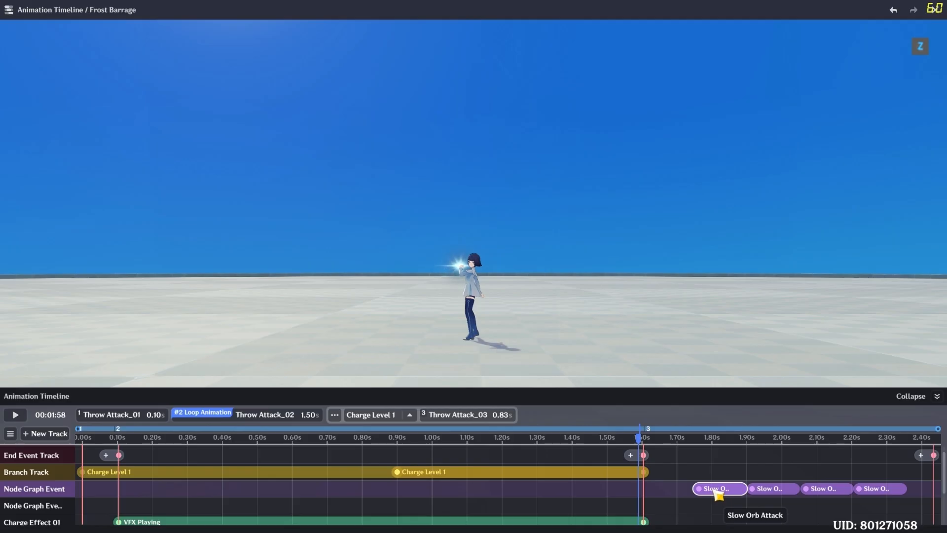
# Scrub the timeline across the Slow Orb Attack events to preview when they trigger during the throw.
pyautogui.click(616, 438)
pyautogui.moveTo(620, 441); pyautogui.dragTo(704, 446)
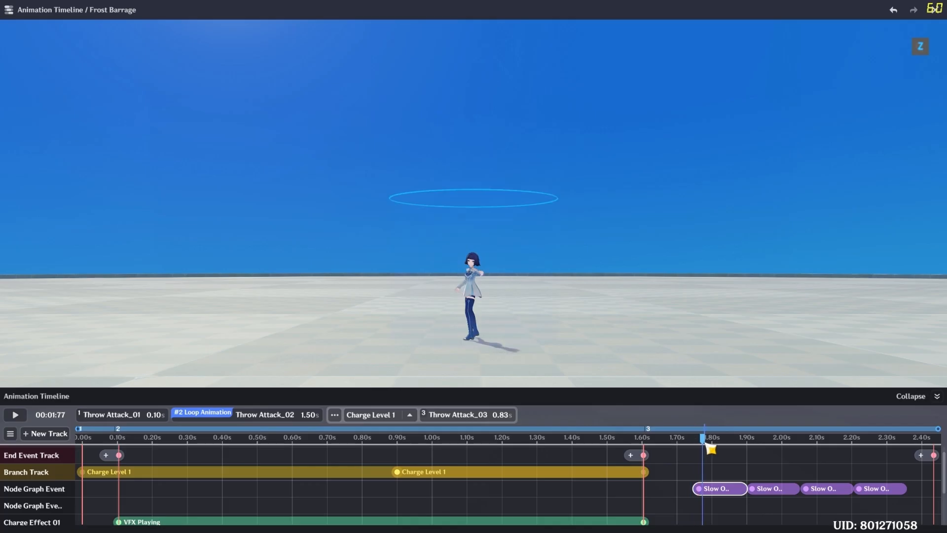
pyautogui.click(722, 489)
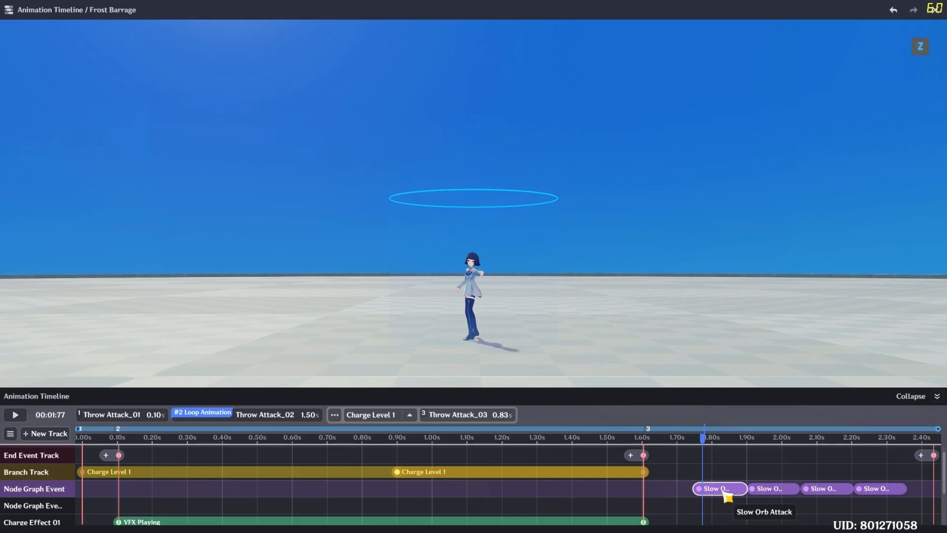
pyautogui.scroll(-1, 728, 494)
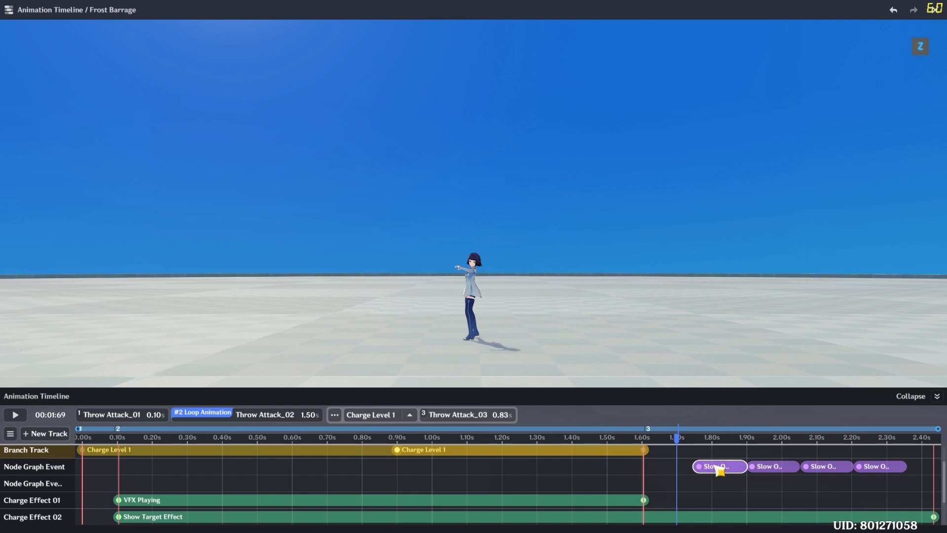
pyautogui.click(693, 439)
pyautogui.moveTo(694, 440); pyautogui.dragTo(874, 446)
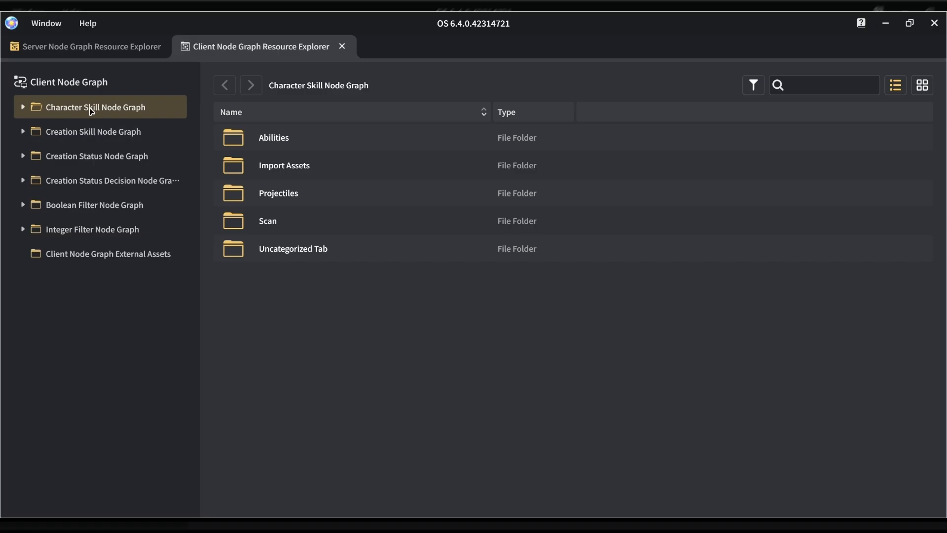
# Open the Abilities folder of the Character Skill Node Graph in the Client Node Graph Resource Explorer.
pyautogui.click(23, 107)
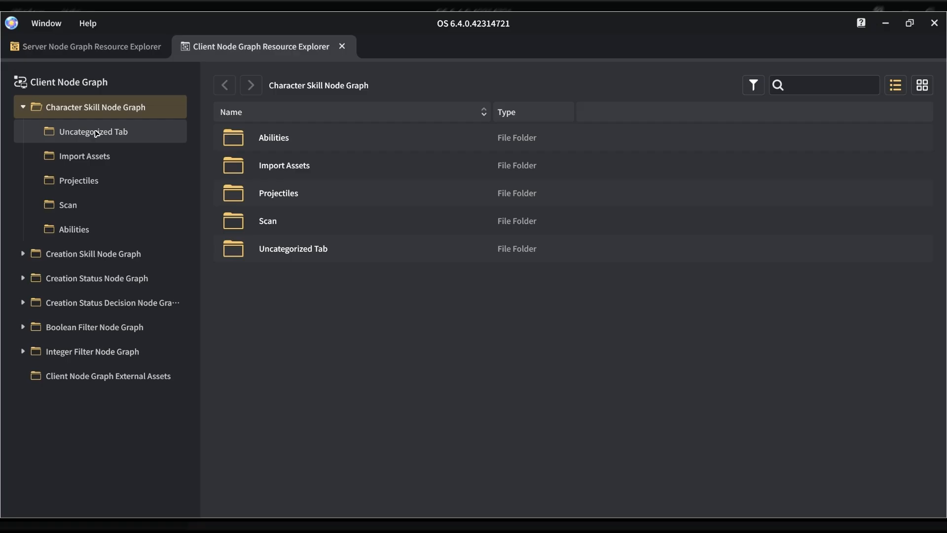
pyautogui.click(82, 231)
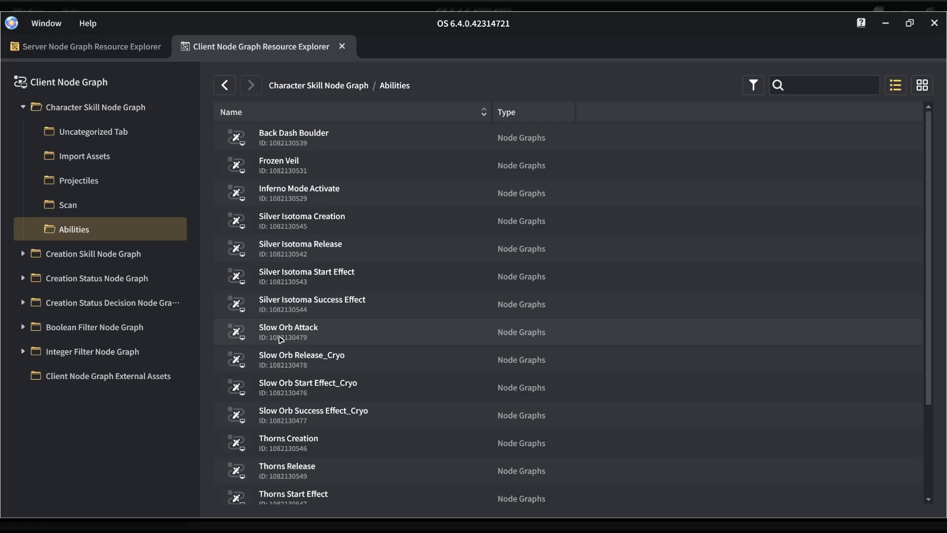
# Open the Slow Orb Attack node graph from the Abilities folder of the Character Skill Node Graph.
pyautogui.doubleClick(281, 340)
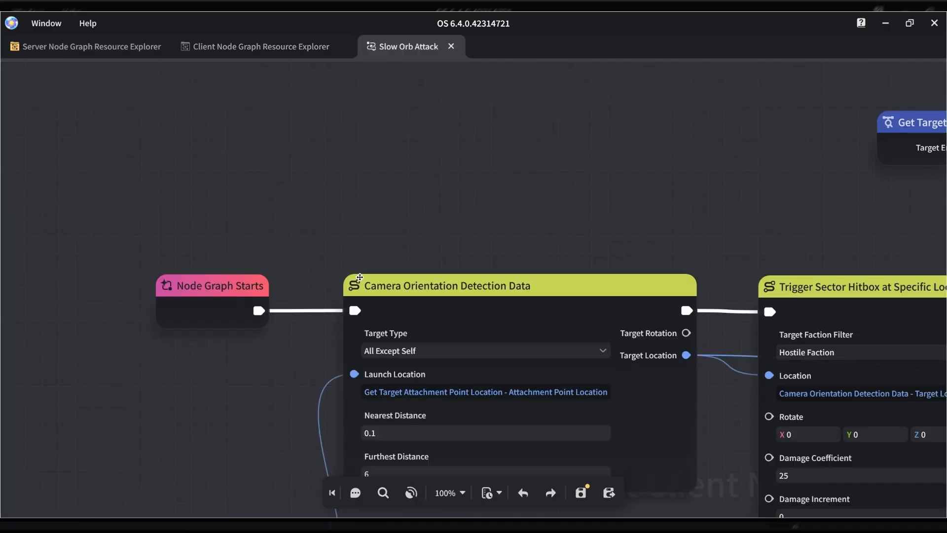
pyautogui.click(284, 46)
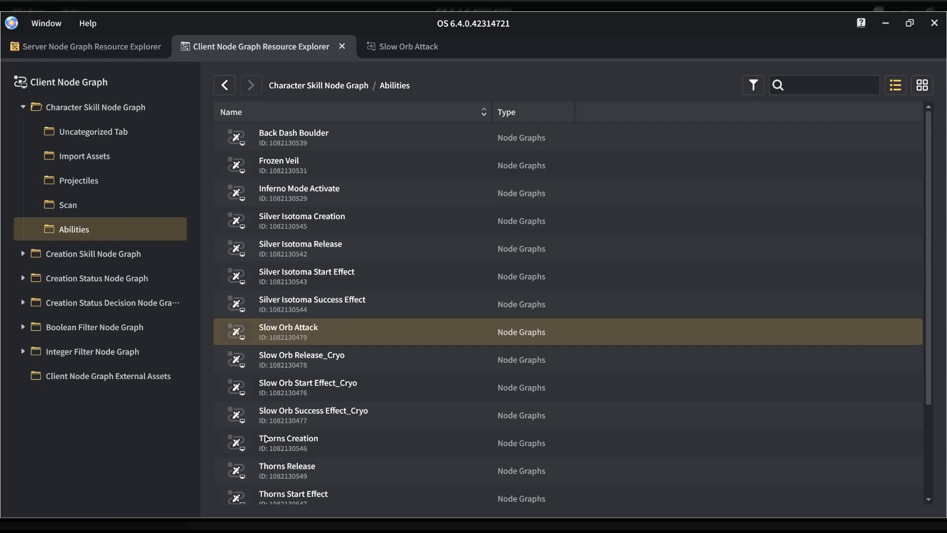
pyautogui.click(205, 324)
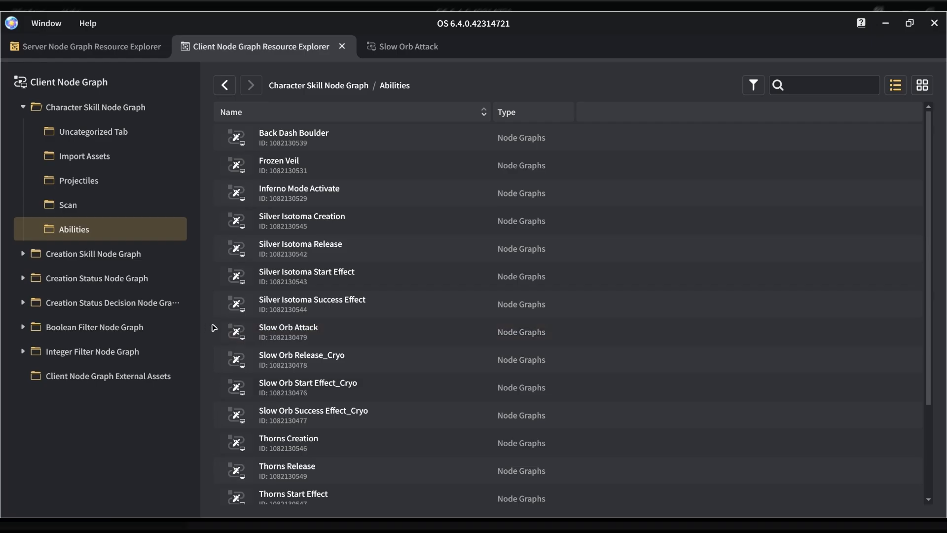
pyautogui.click(310, 329)
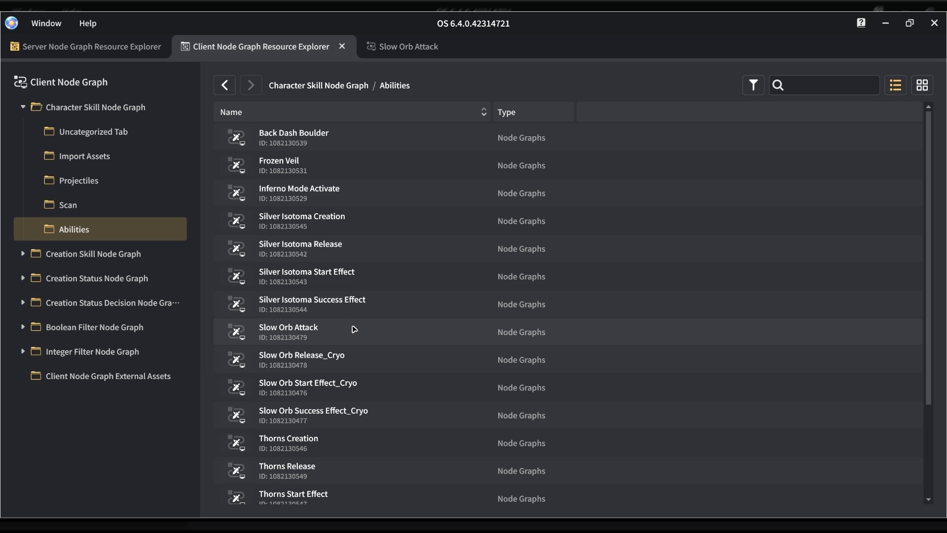
pyautogui.click(400, 45)
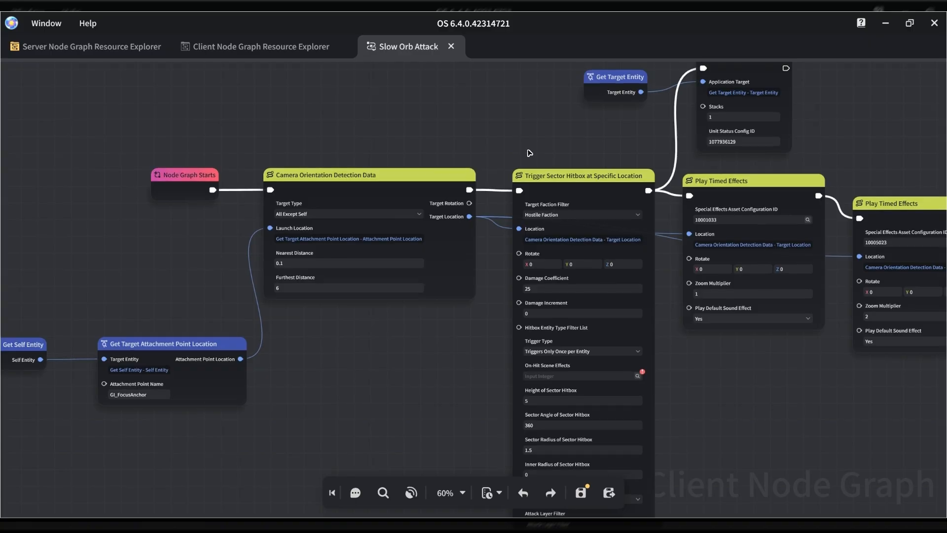
# Examine the Camera Orientation Detection Data node and the attachment point nodes that feed its Launch Location.
pyautogui.scroll(1, 339, 144)
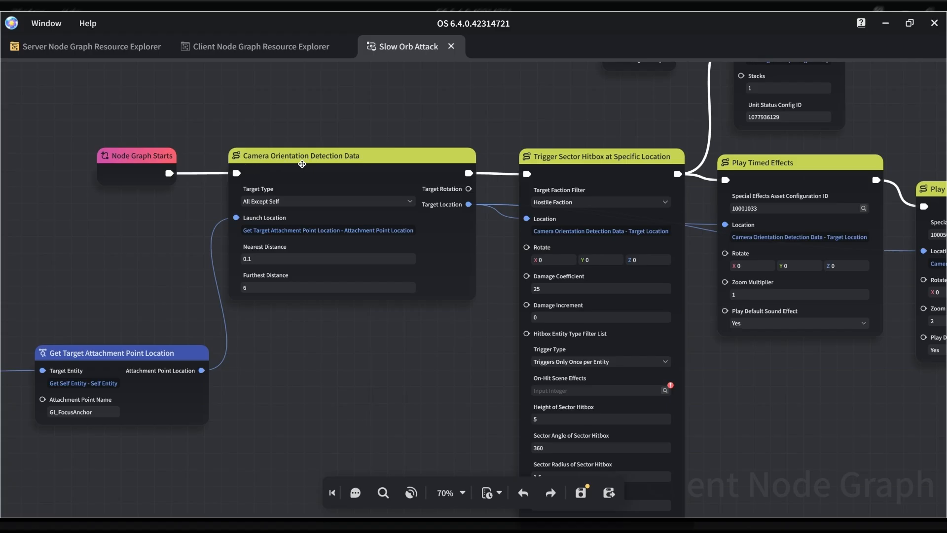
pyautogui.moveTo(342, 140); pyautogui.dragTo(373, 138, button='middle')
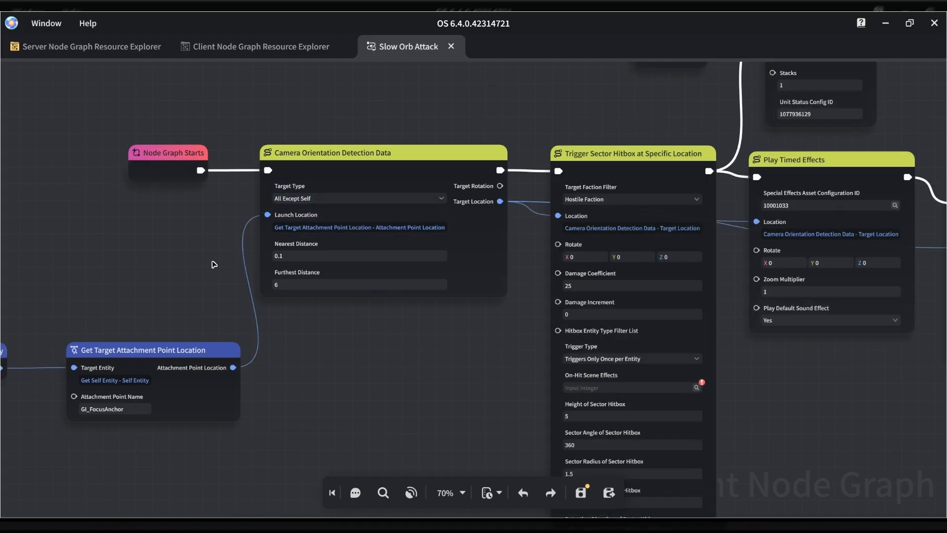
pyautogui.moveTo(215, 263); pyautogui.dragTo(331, 278, button='middle')
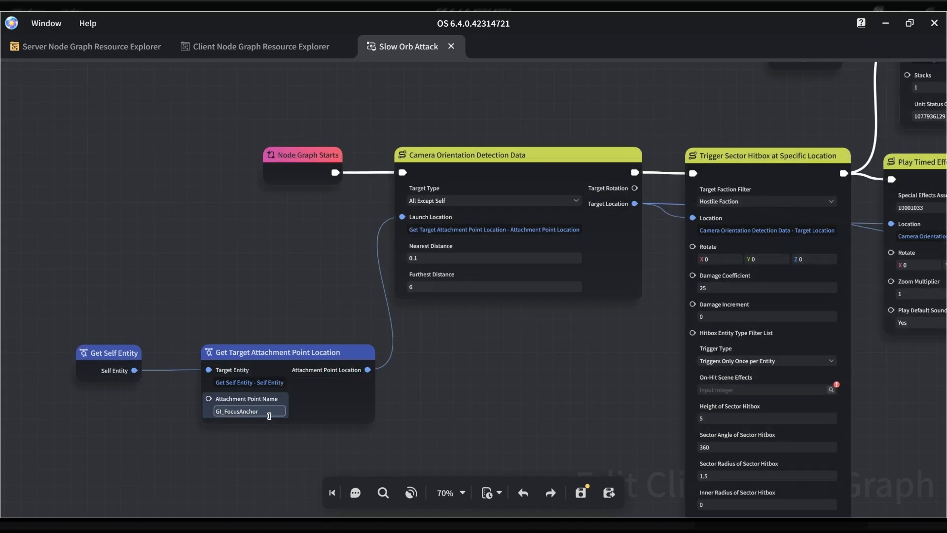
pyautogui.click(230, 416)
pyautogui.moveTo(337, 282); pyautogui.dragTo(292, 288, button='middle')
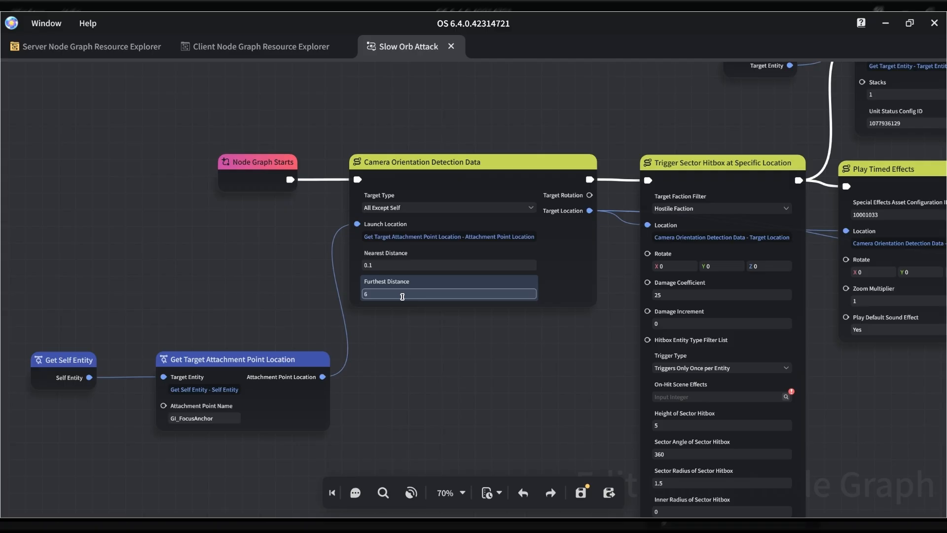
# Trace how the Target Location output of Camera Orientation Detection Data connects to the Trigger Sector Hitbox at Specific Location node.
pyautogui.moveTo(536, 360); pyautogui.dragTo(388, 417, button='middle')
pyautogui.scroll(1, 469, 379)
pyautogui.moveTo(483, 229); pyautogui.dragTo(379, 237, button='middle')
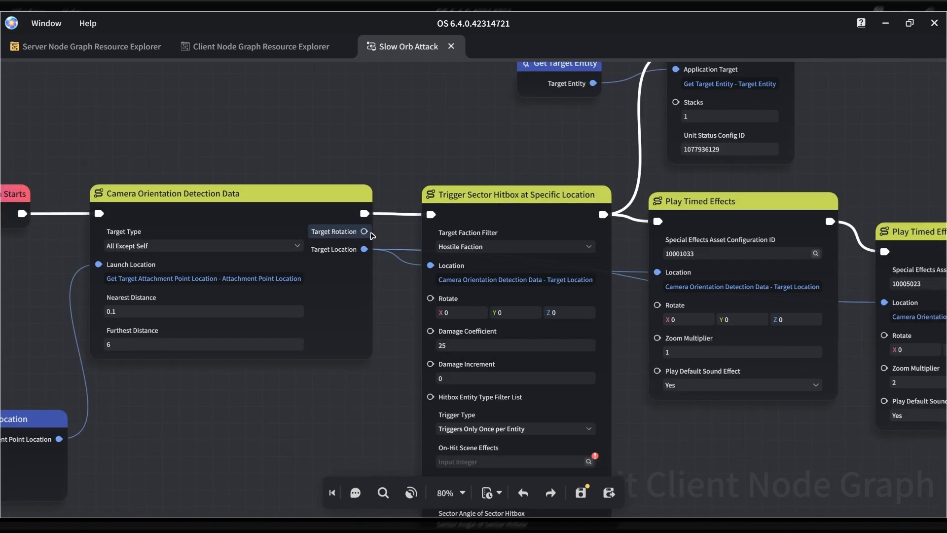
pyautogui.moveTo(405, 134); pyautogui.dragTo(369, 107, button='middle')
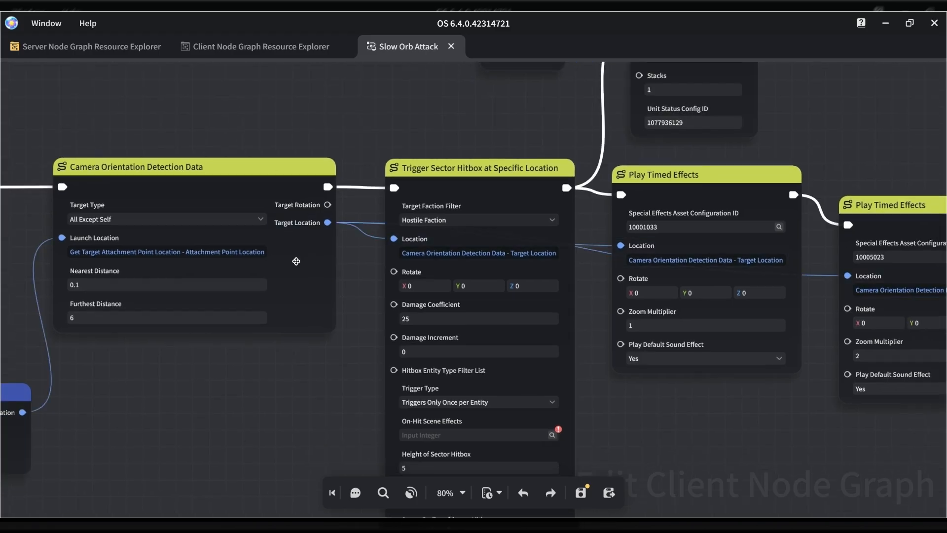
pyautogui.moveTo(414, 176); pyautogui.dragTo(378, 156, button='middle')
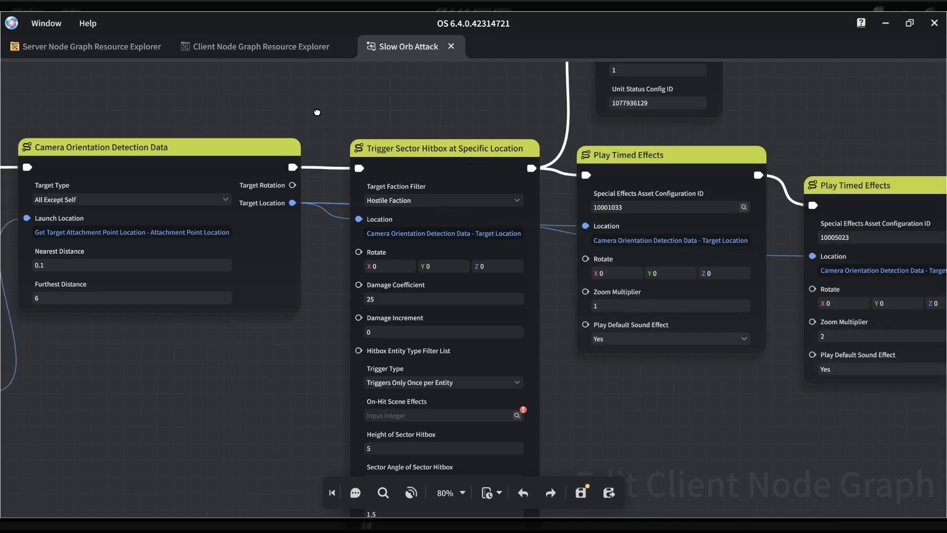
pyautogui.moveTo(314, 112); pyautogui.dragTo(333, 109, button='middle')
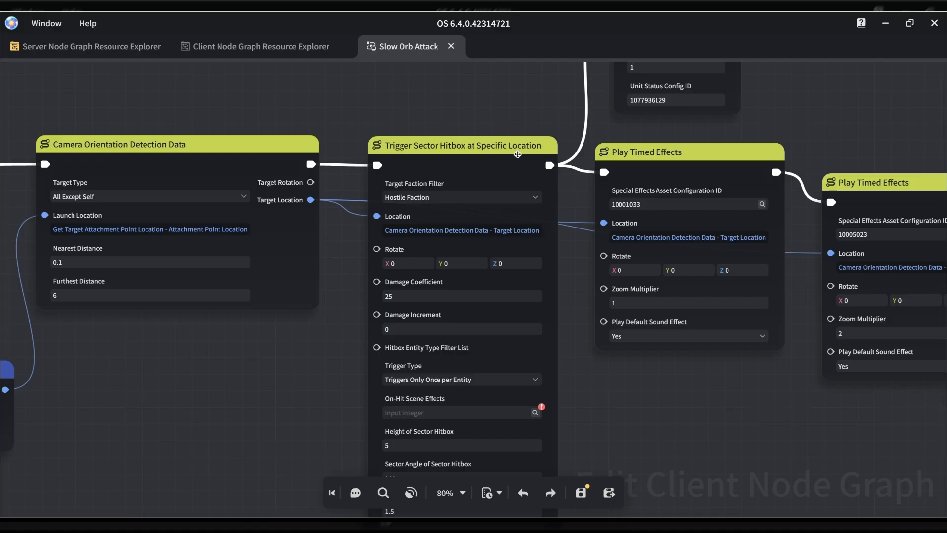
pyautogui.scroll(-1, 444, 158)
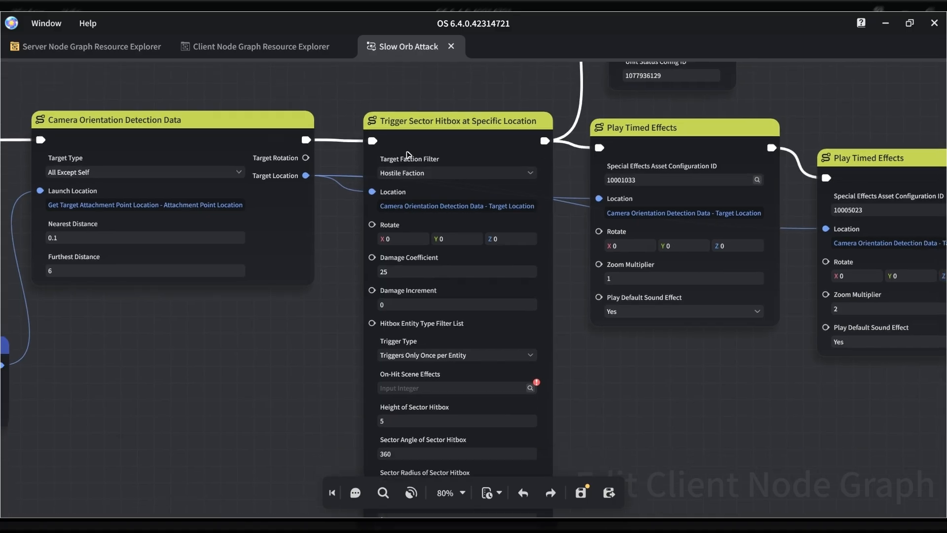
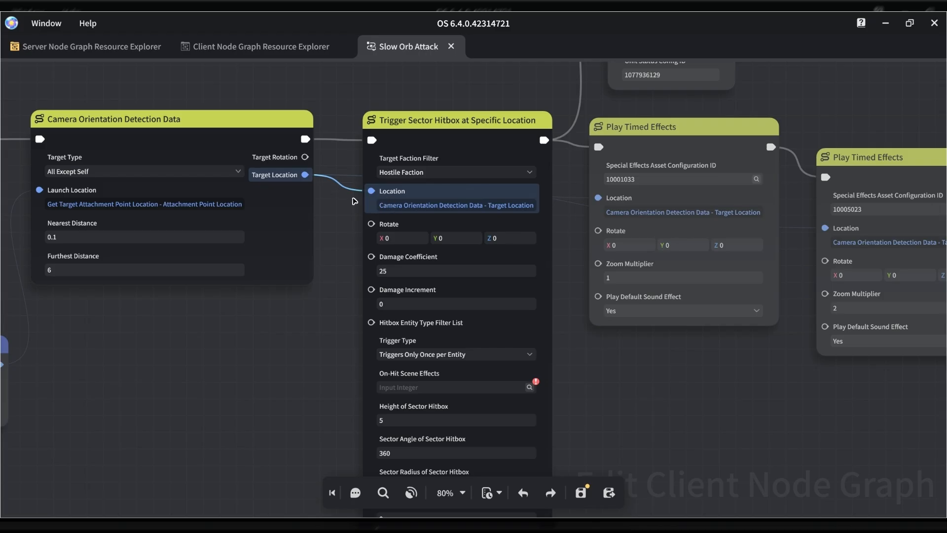
# Review the Damage Coefficient and Damage Increment settings of the Trigger Sector Hitbox at Specific Location node.
pyautogui.click(409, 275)
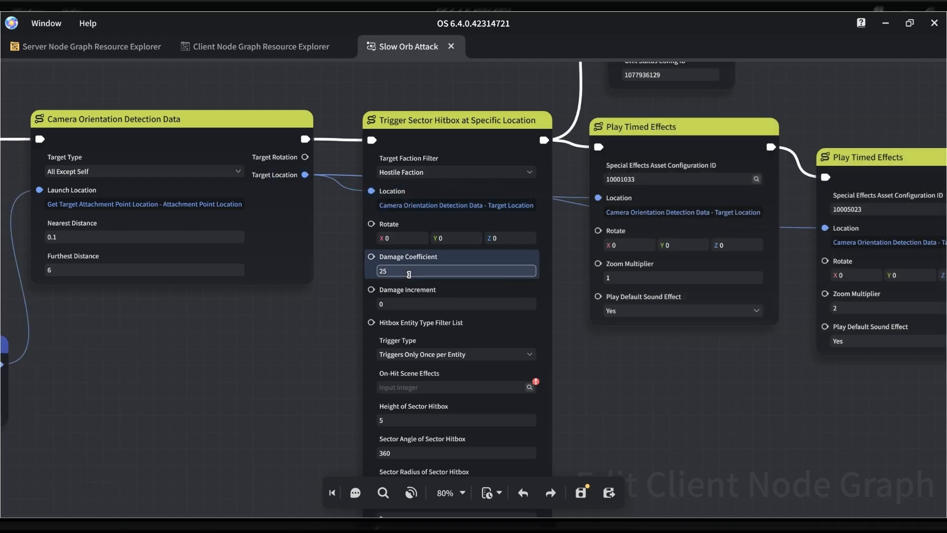
pyautogui.moveTo(328, 259); pyautogui.dragTo(322, 215, button='middle')
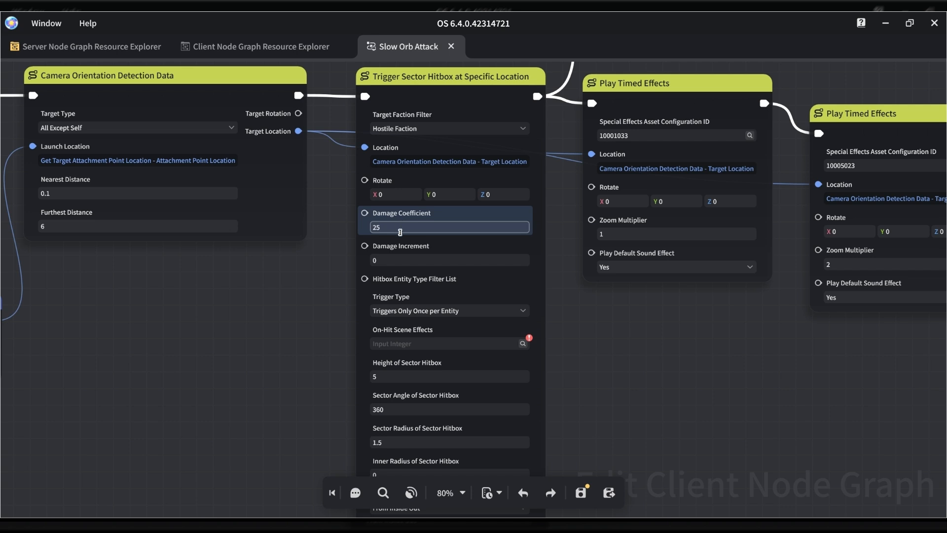
pyautogui.moveTo(324, 268); pyautogui.dragTo(326, 250, button='middle')
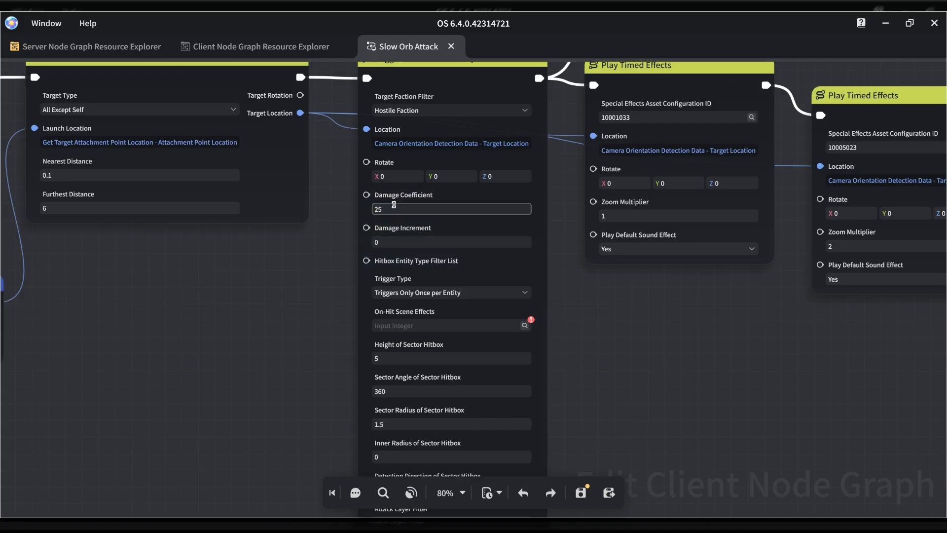
pyautogui.click(393, 209)
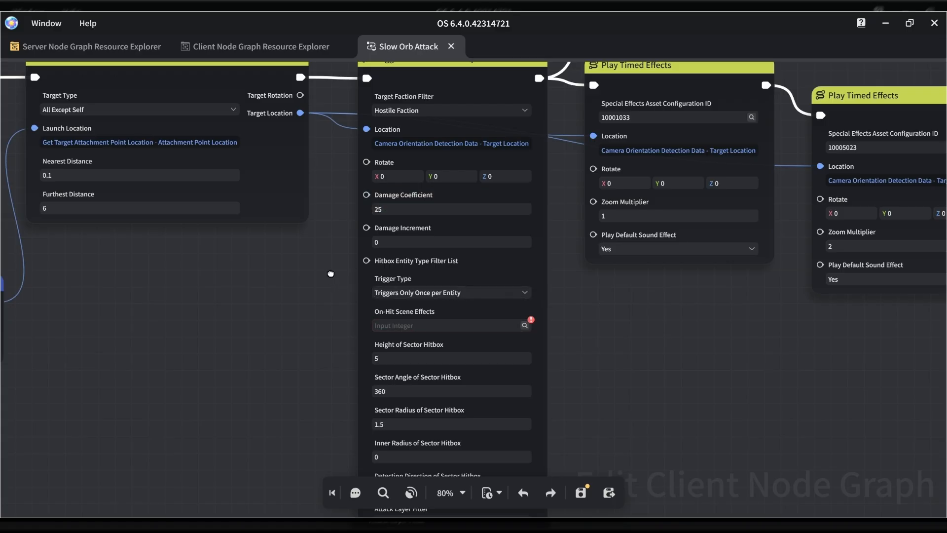
pyautogui.moveTo(330, 274); pyautogui.dragTo(317, 236)
pyautogui.click(383, 203)
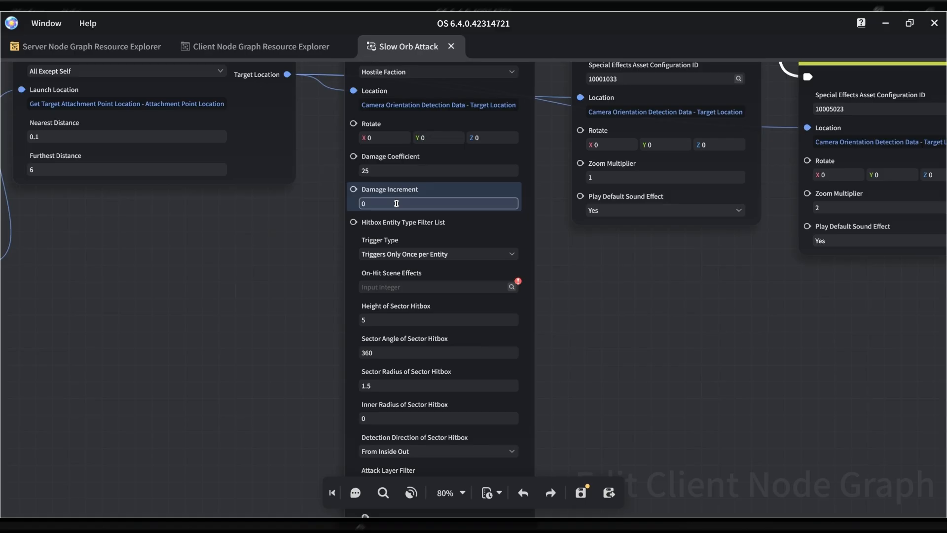
pyautogui.click(392, 171)
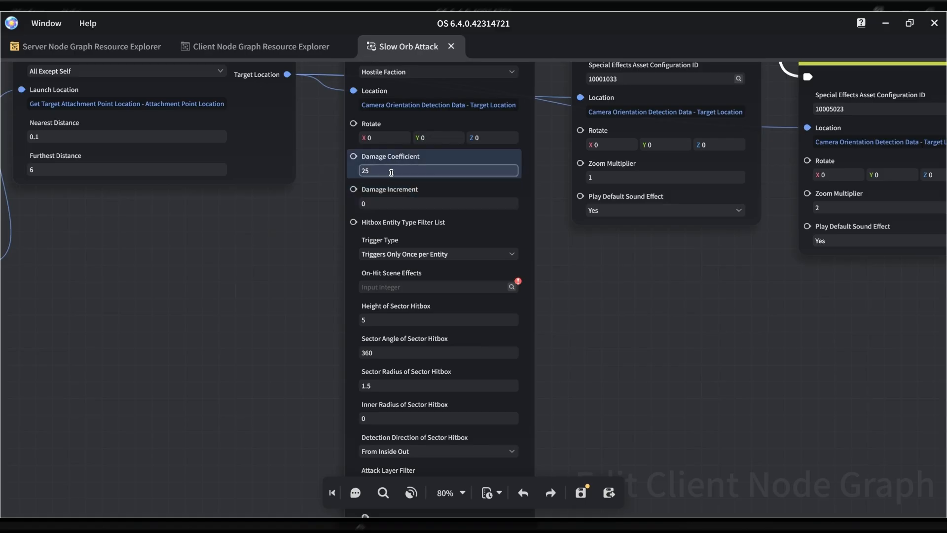
pyautogui.click(49, 171)
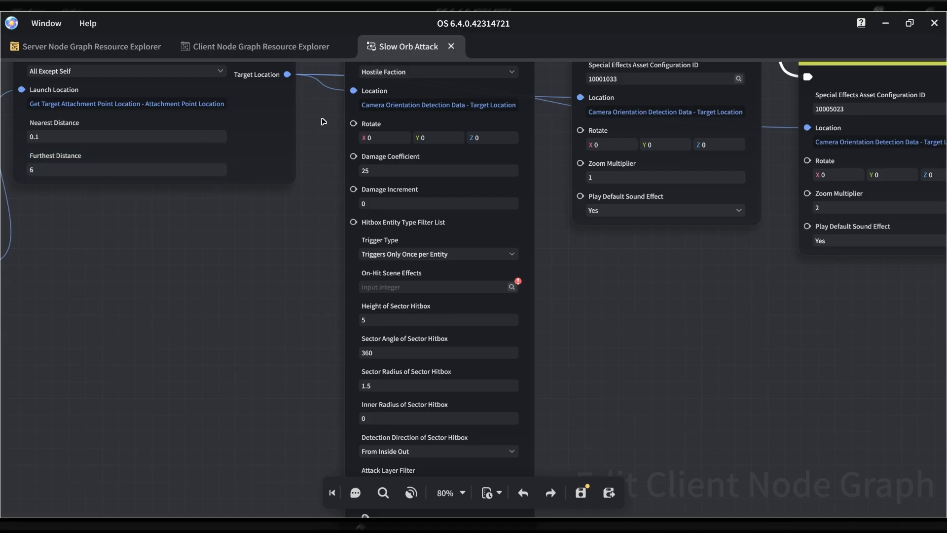
pyautogui.click(380, 167)
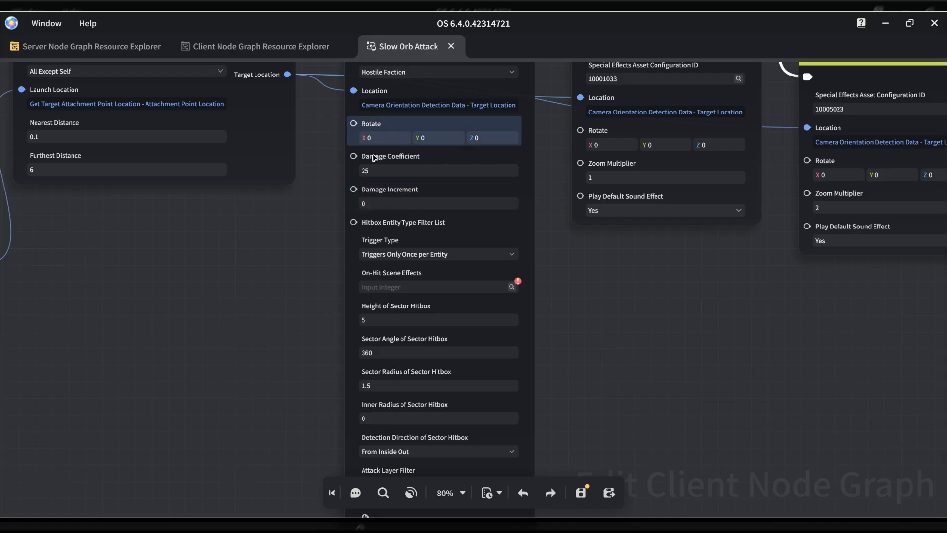
# Review the trigger type and the height, angle and radius settings of the sector hitbox.
pyautogui.moveTo(571, 320); pyautogui.dragTo(569, 286, button='middle')
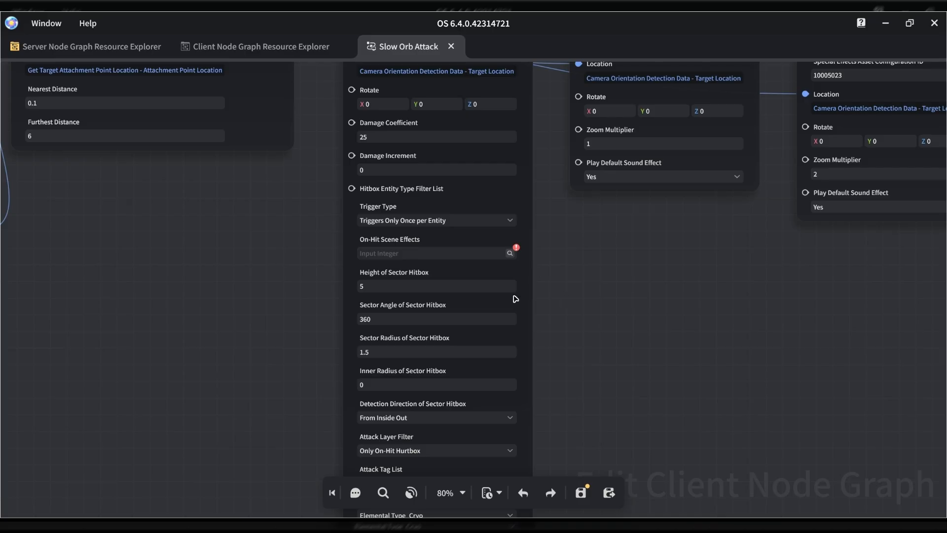
pyautogui.moveTo(556, 313); pyautogui.dragTo(552, 270, button='middle')
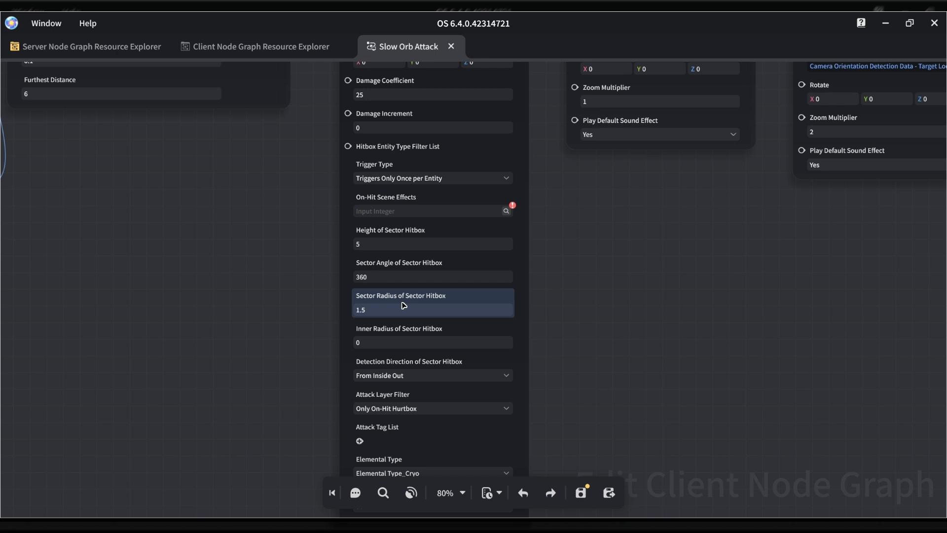
pyautogui.moveTo(299, 234); pyautogui.dragTo(300, 293, button='middle')
pyautogui.moveTo(303, 236); pyautogui.dragTo(295, 189, button='middle')
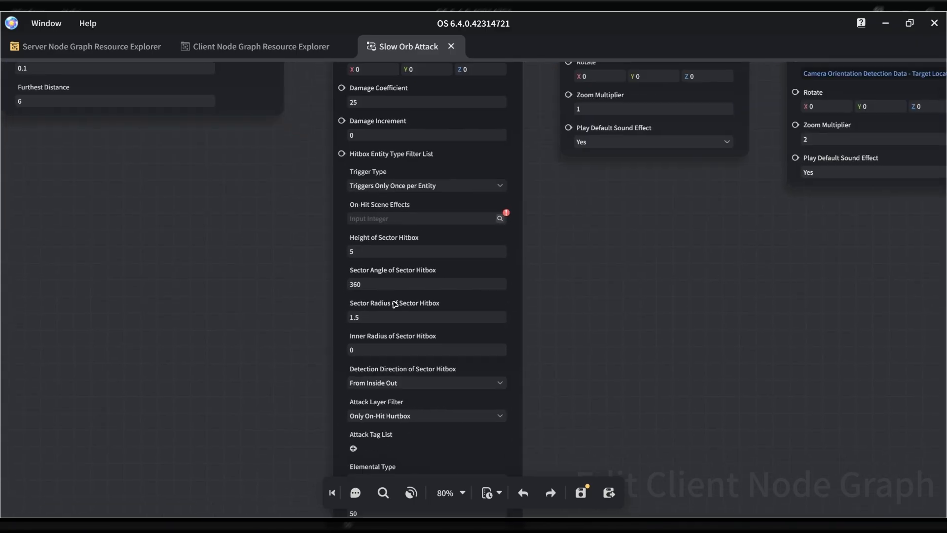
pyautogui.click(368, 280)
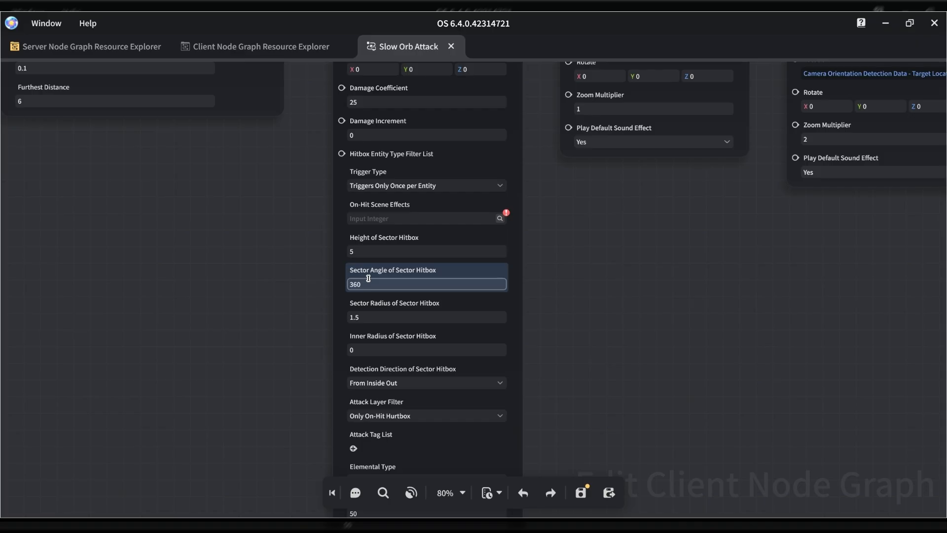
pyautogui.click(394, 253)
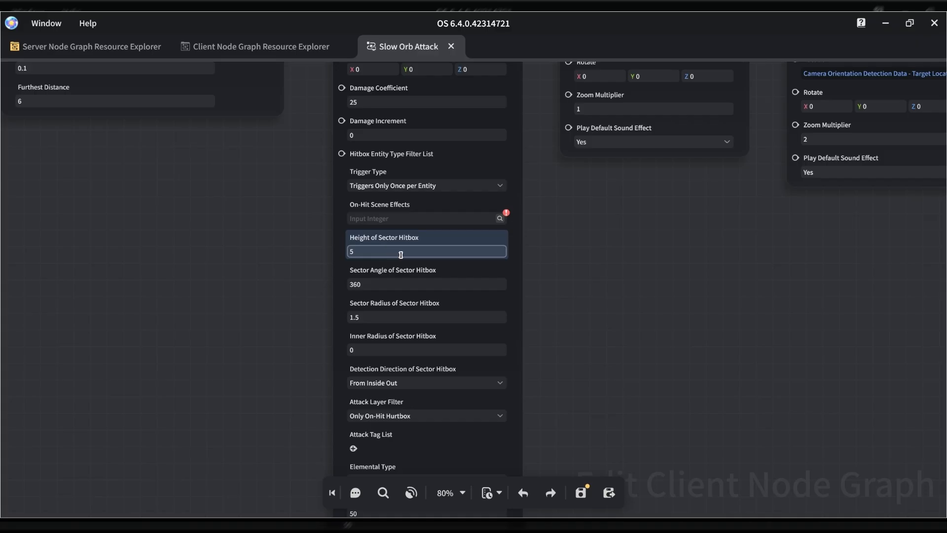
pyautogui.click(395, 318)
pyautogui.scroll(-1, 395, 321)
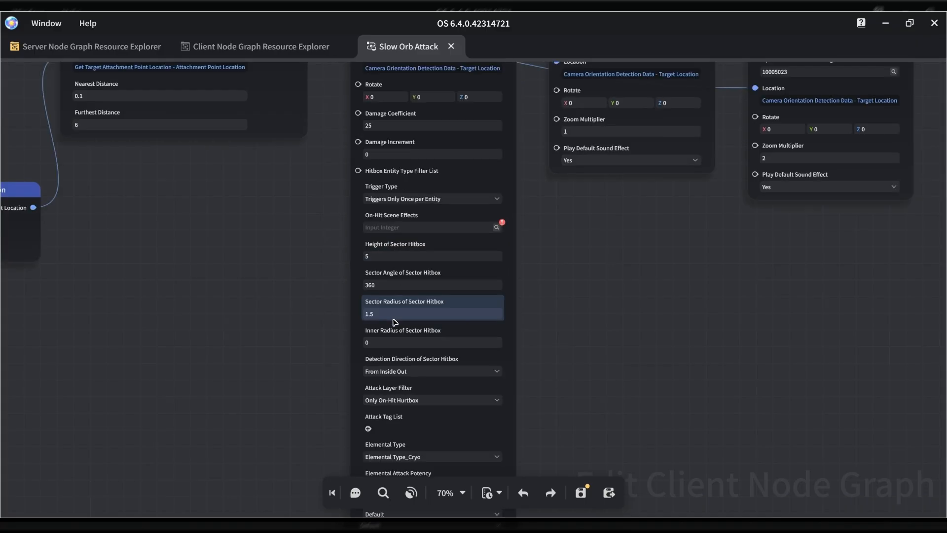
pyautogui.scroll(2, 389, 320)
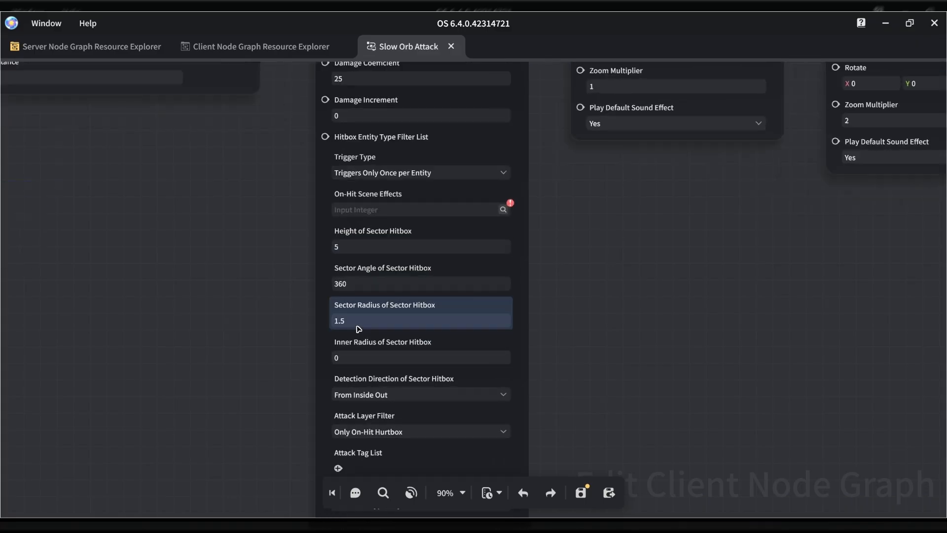
# Review the sector hitbox's detection direction, attack layer filter, elemental settings and hit type.
pyautogui.moveTo(575, 364); pyautogui.dragTo(562, 218)
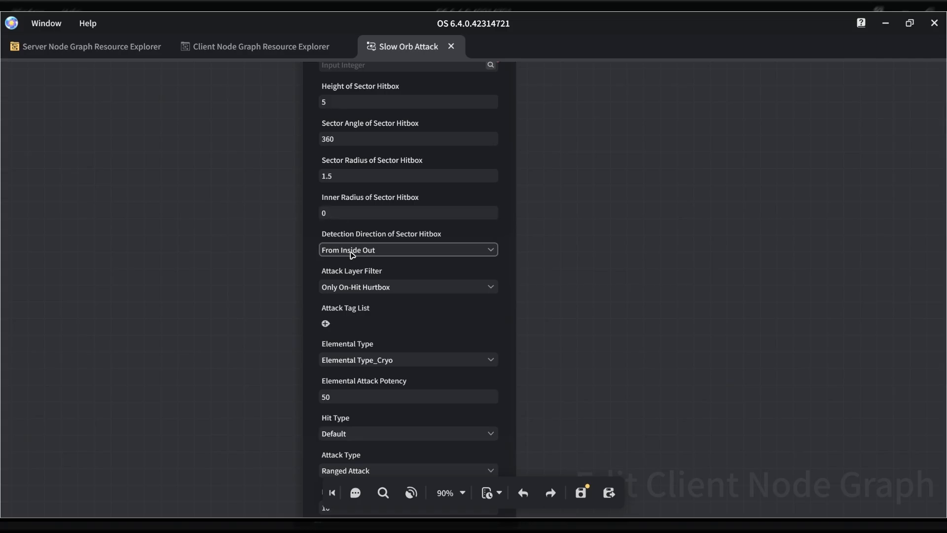
pyautogui.click(352, 254)
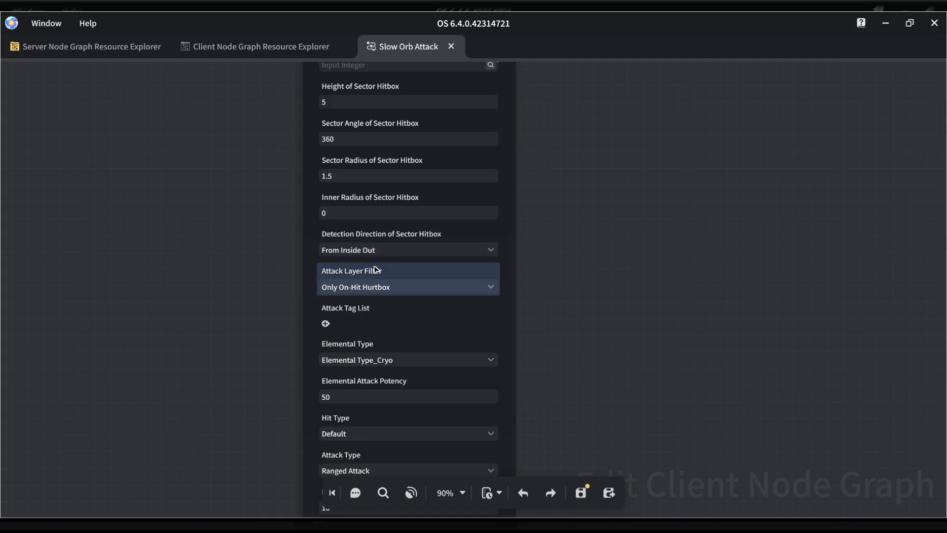
pyautogui.moveTo(552, 300); pyautogui.dragTo(554, 247)
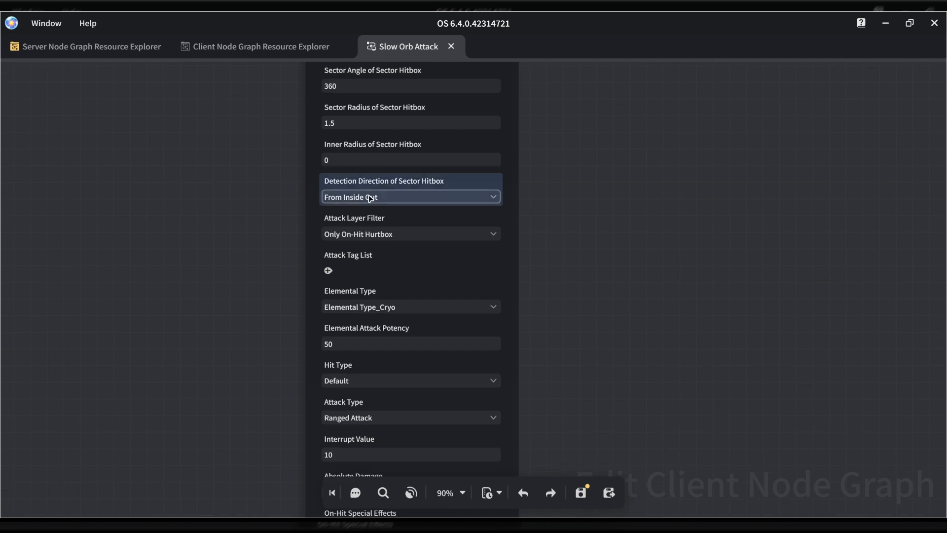
pyautogui.click(396, 198)
pyautogui.click(401, 199)
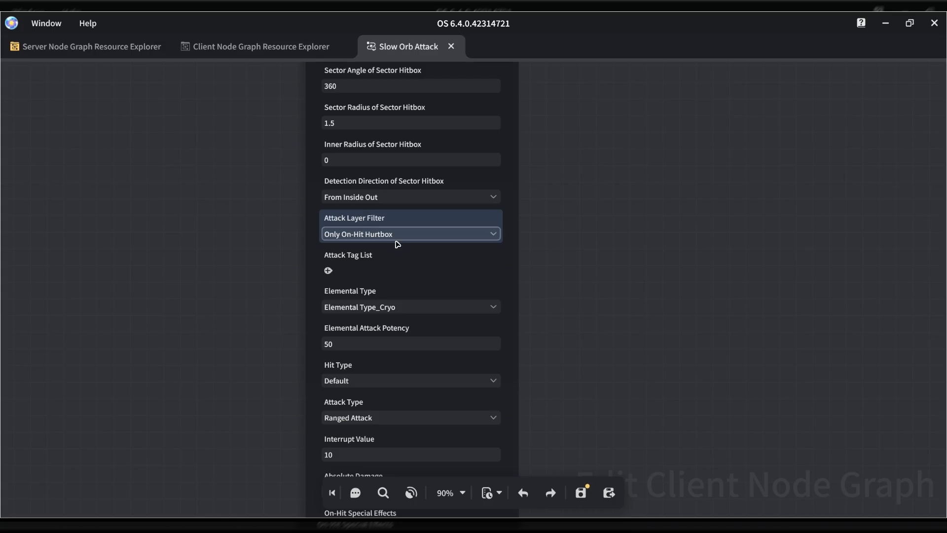
pyautogui.scroll(-1, 407, 302)
pyautogui.scroll(1, 409, 306)
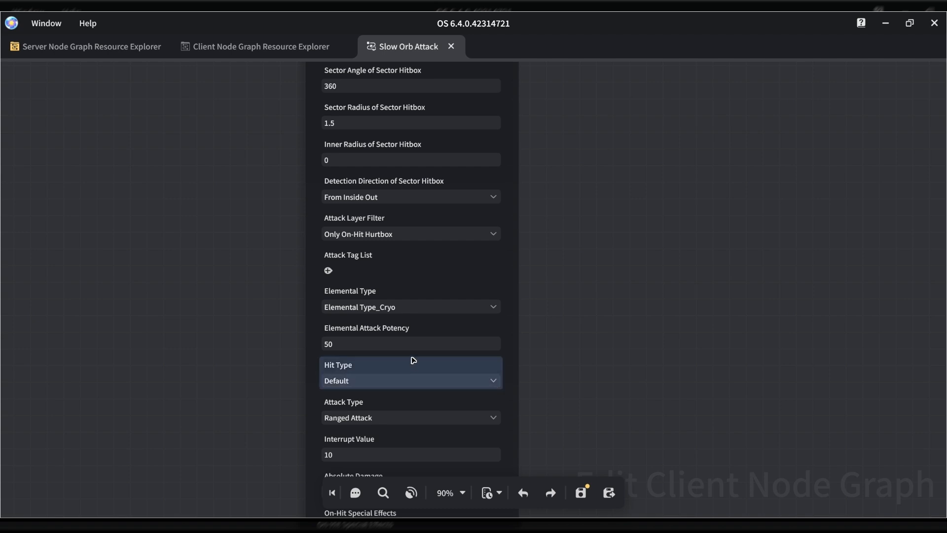
# Review the sector hitbox's elemental attack potency, hit type, attack type, interrupt value and absolute damage settings.
pyautogui.click(416, 330)
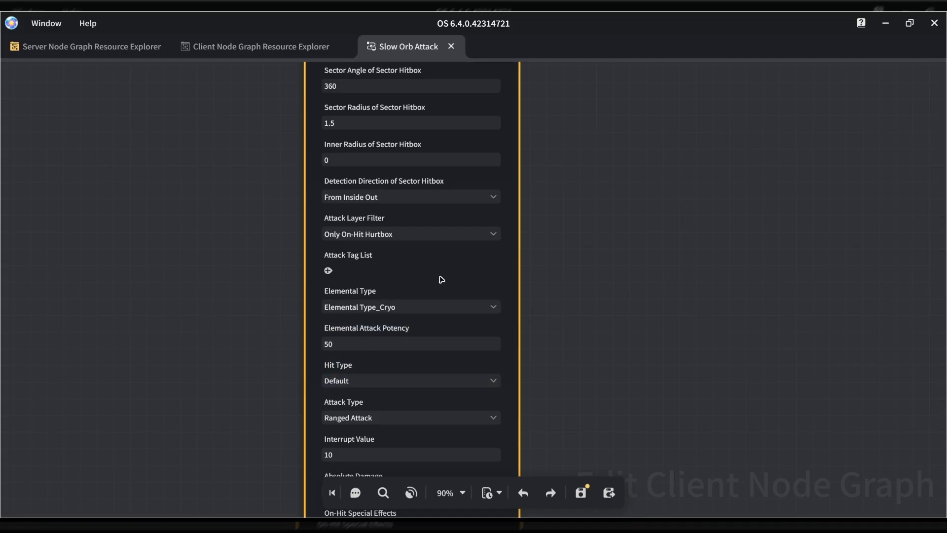
pyautogui.click(562, 303)
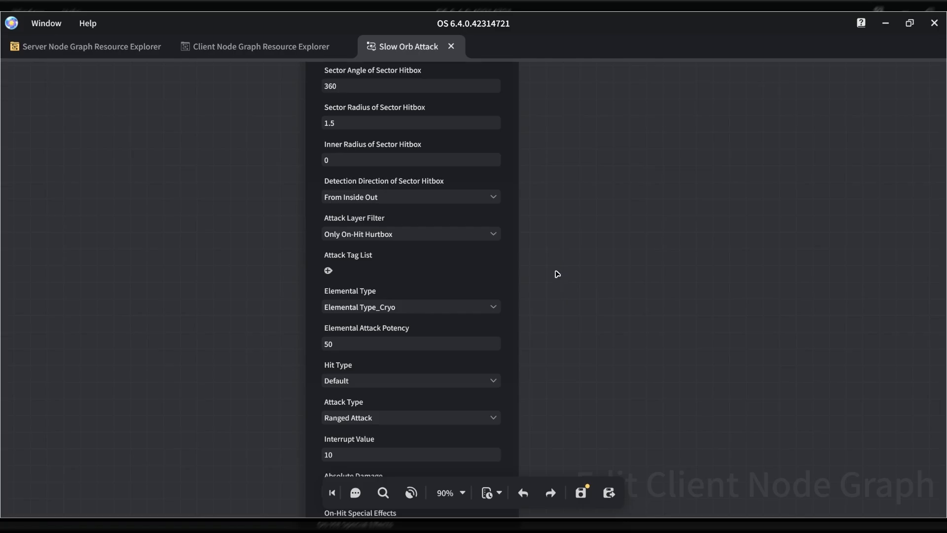
pyautogui.scroll(-2, 486, 279)
pyautogui.click(422, 302)
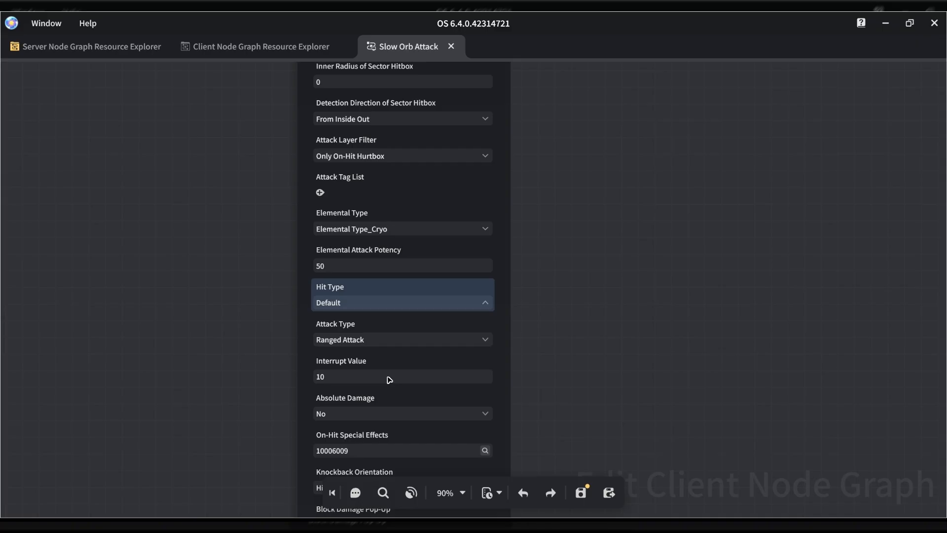
pyautogui.click(423, 275)
pyautogui.scroll(-1, 408, 355)
pyautogui.scroll(2, 409, 355)
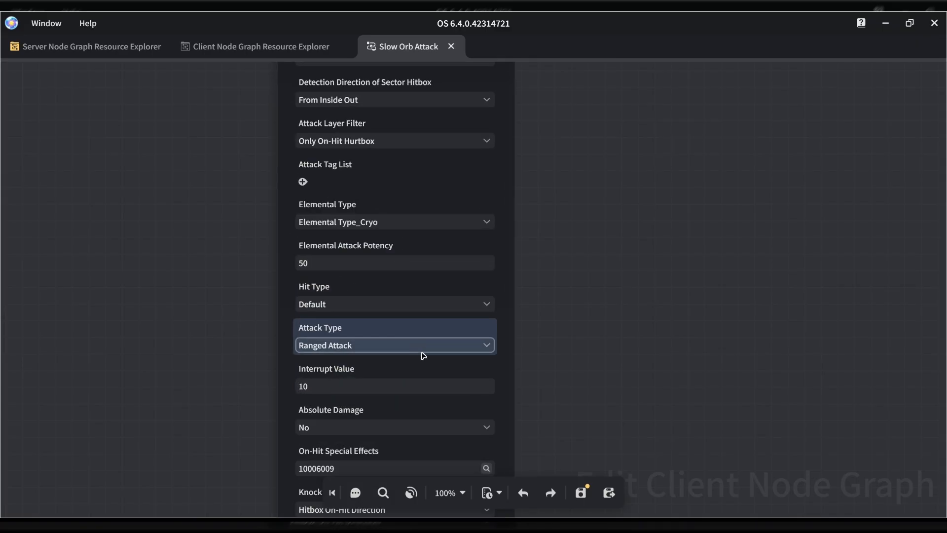
pyautogui.moveTo(545, 389); pyautogui.dragTo(559, 202)
pyautogui.click(376, 275)
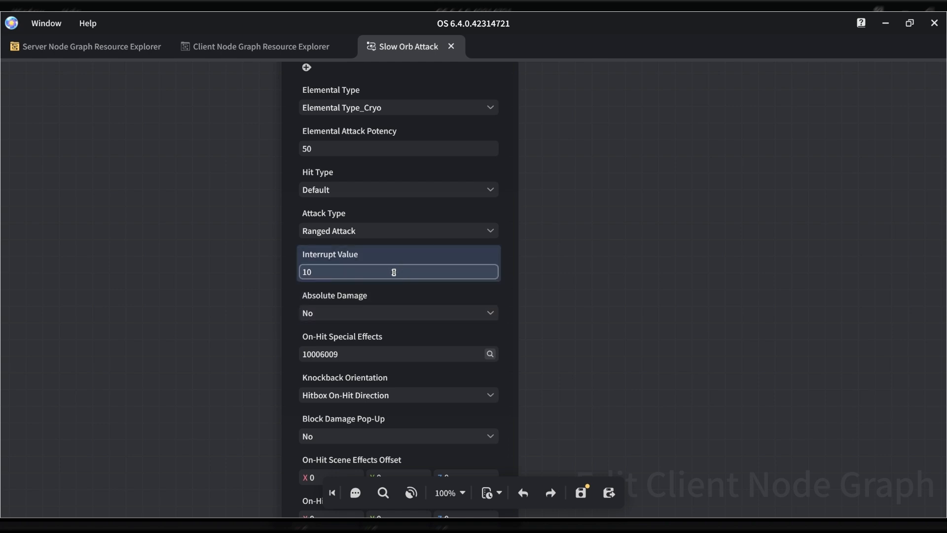
pyautogui.click(363, 319)
pyautogui.scroll(-1, 424, 352)
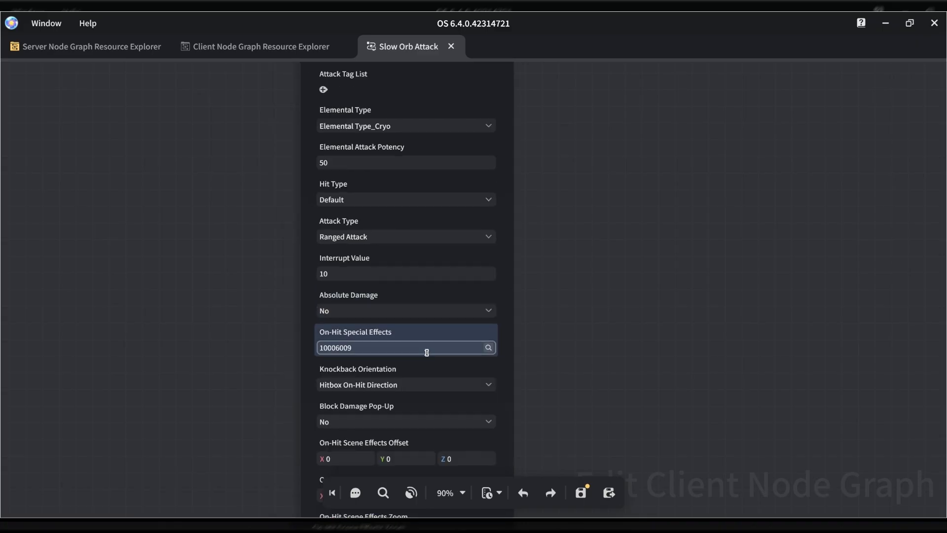
# Review the hitbox's on-hit special effects, knockback orientation and block damage pop-up settings.
pyautogui.moveTo(562, 338); pyautogui.dragTo(528, 303, button='middle')
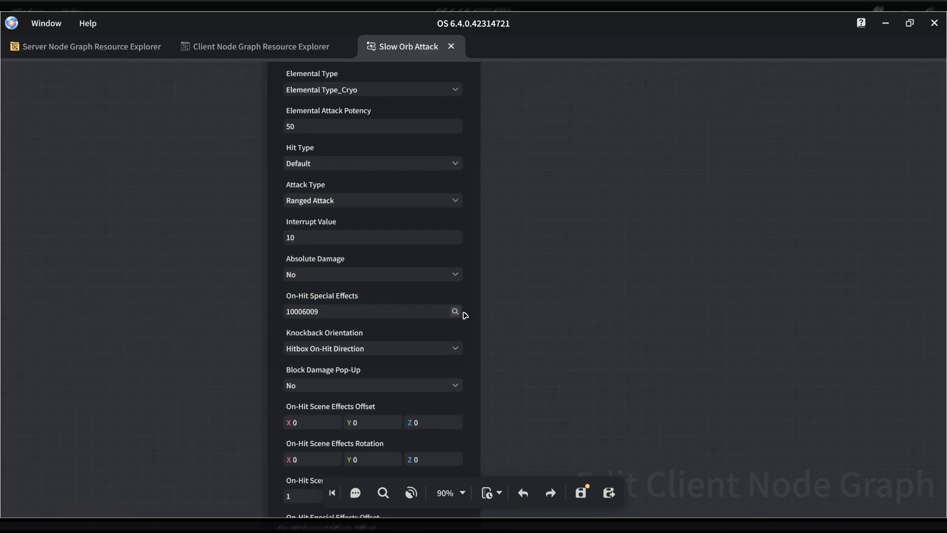
pyautogui.click(456, 313)
pyautogui.moveTo(515, 360); pyautogui.dragTo(517, 308, button='middle')
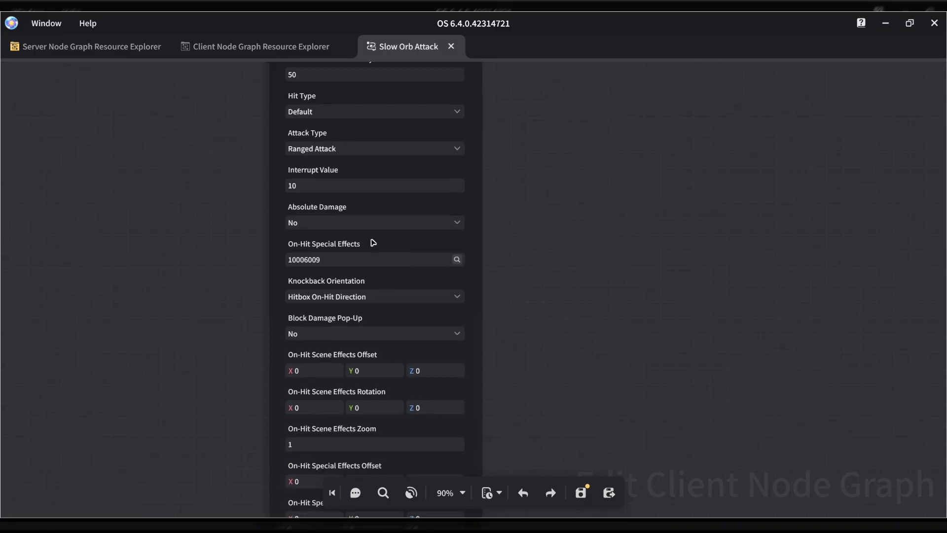
pyautogui.click(461, 300)
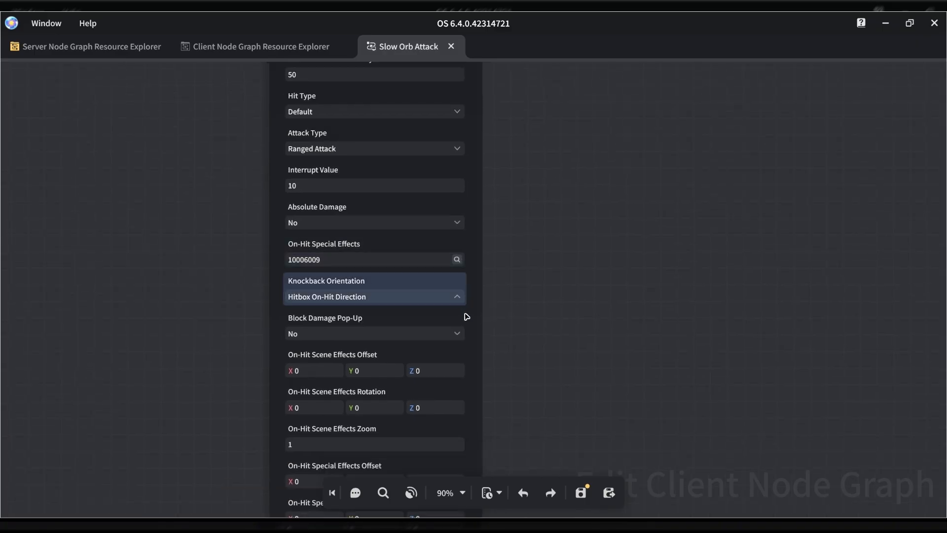
pyautogui.click(577, 337)
pyautogui.moveTo(516, 348); pyautogui.dragTo(519, 282, button='middle')
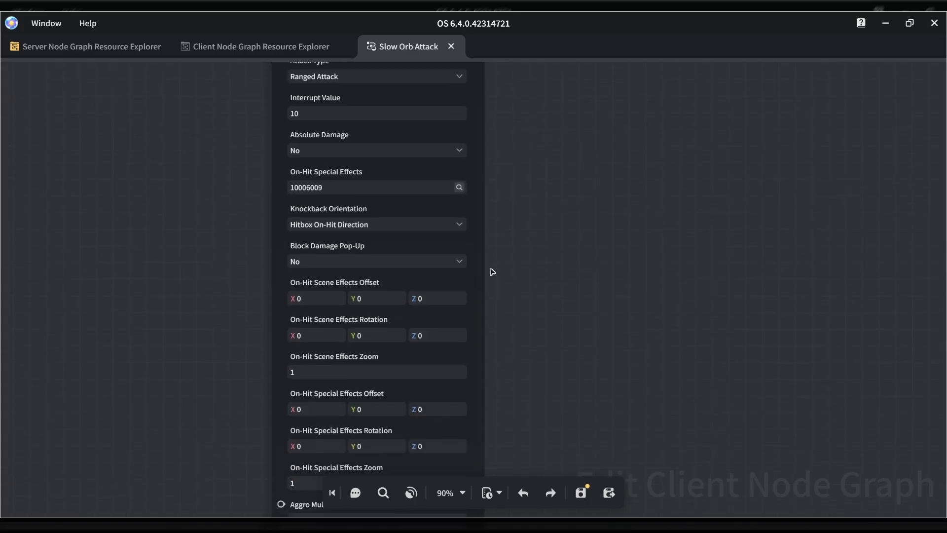
# Review the hitbox's on-hit effect transforms, aggro settings, hit level and on-hit impulse values at the end of the node.
pyautogui.moveTo(516, 345); pyautogui.dragTo(451, 175, button='middle')
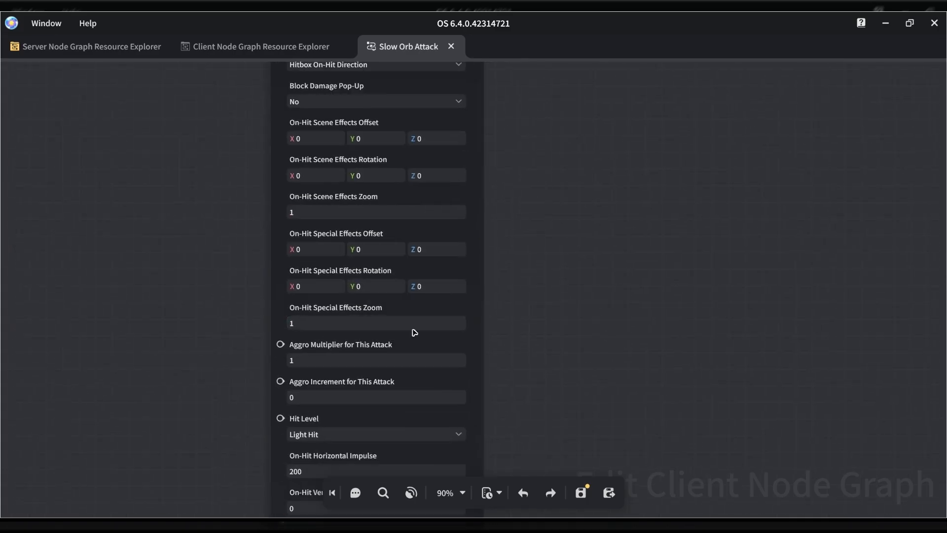
pyautogui.moveTo(481, 310); pyautogui.dragTo(473, 257, button='middle')
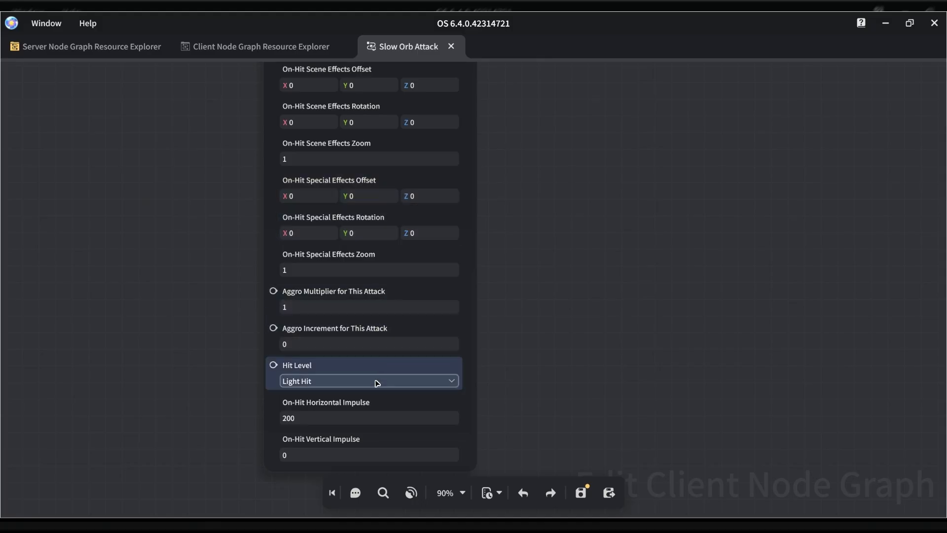
pyautogui.click(390, 423)
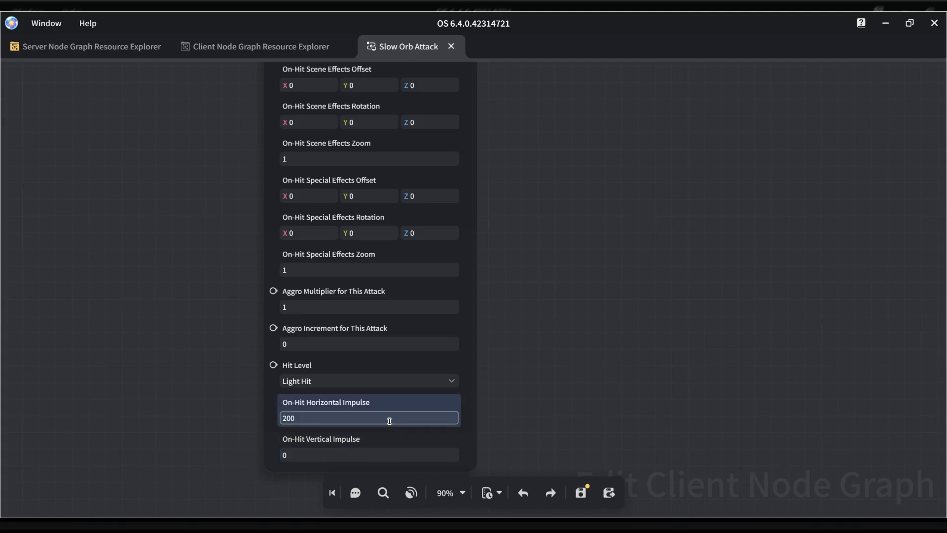
pyautogui.moveTo(510, 410); pyautogui.dragTo(496, 342, button='middle')
# Check the hitbox's Target Faction Filter and the Add Unit Status node branching from its output.
pyautogui.scroll(15, 487, 311)
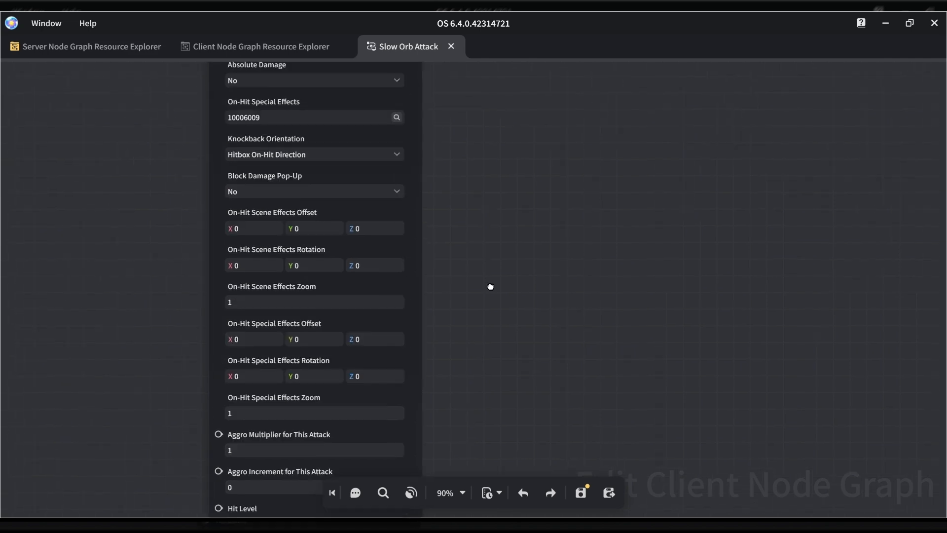
pyautogui.scroll(10, 492, 324)
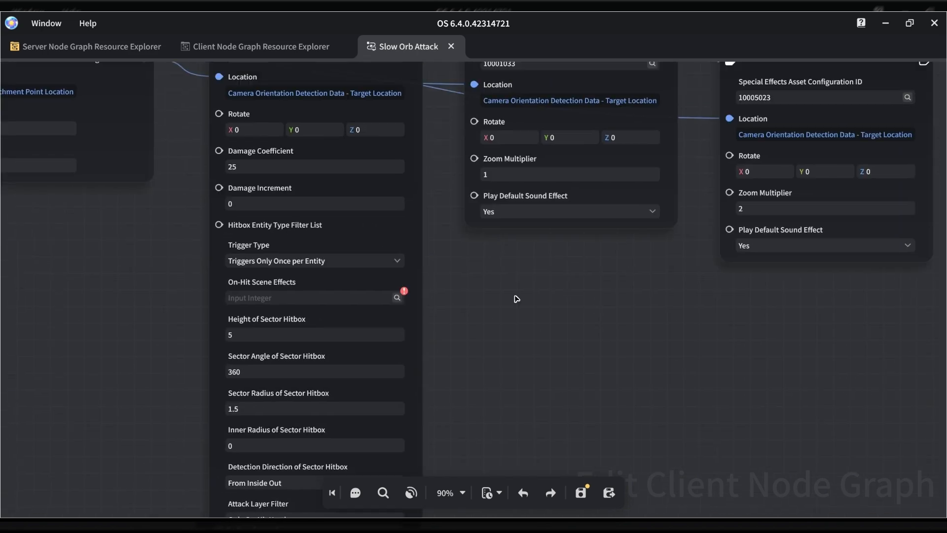
pyautogui.moveTo(477, 360); pyautogui.dragTo(493, 493, button='middle')
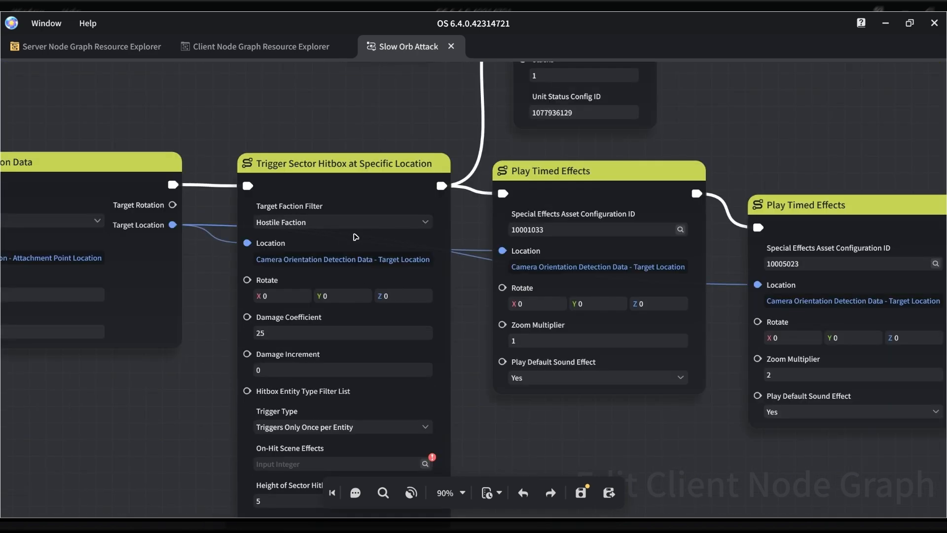
pyautogui.moveTo(281, 172); pyautogui.dragTo(250, 213, button='middle')
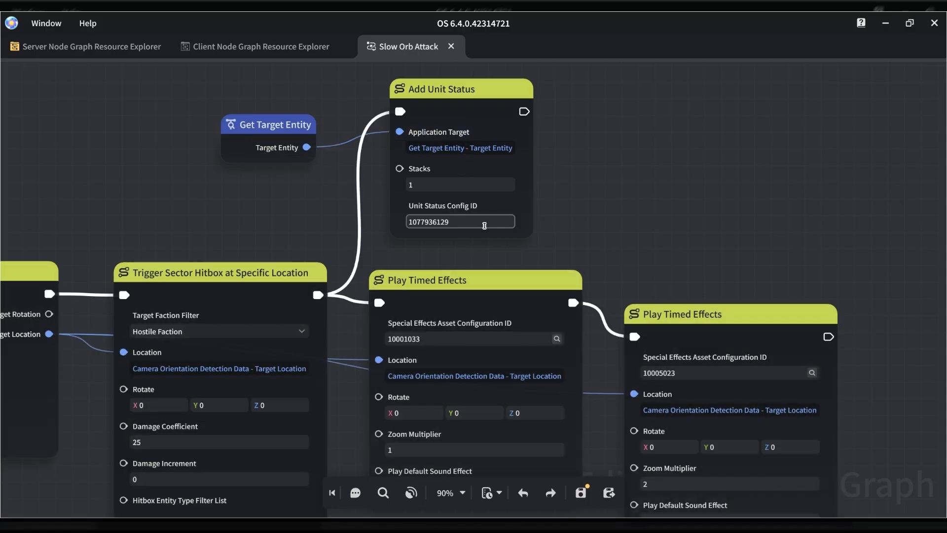
pyautogui.click(475, 187)
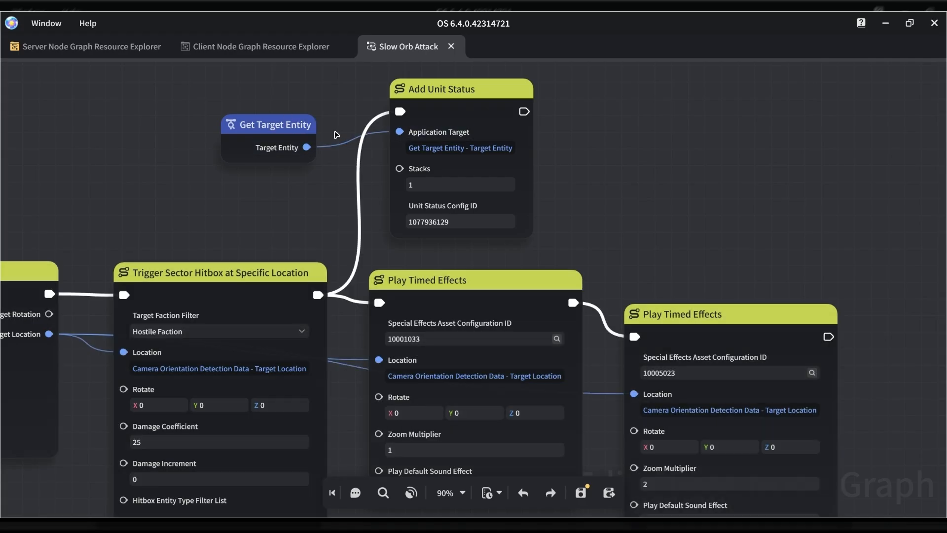
# Move the Get Target Entity node slightly closer to Add Unit Status and check the status node's Stacks and Unit Status Config ID.
pyautogui.moveTo(285, 126); pyautogui.dragTo(298, 116)
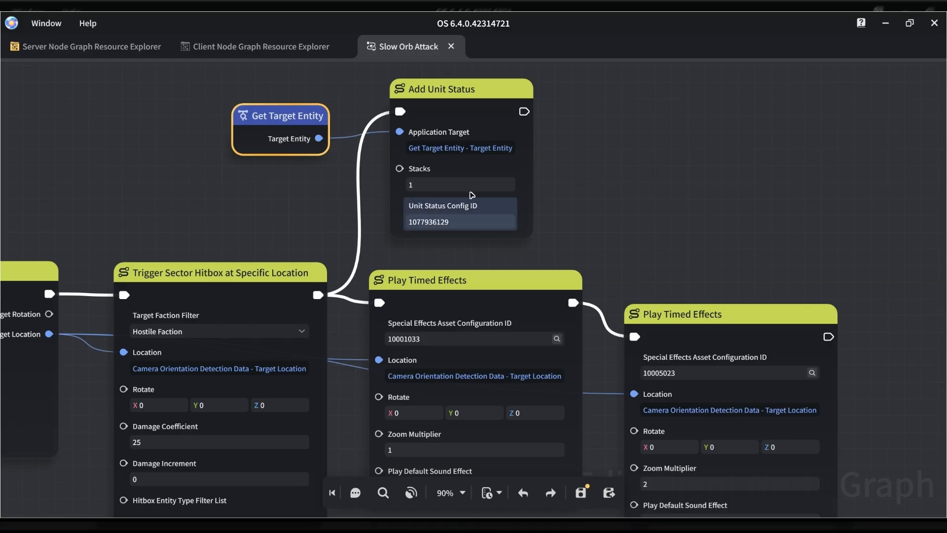
pyautogui.click(442, 186)
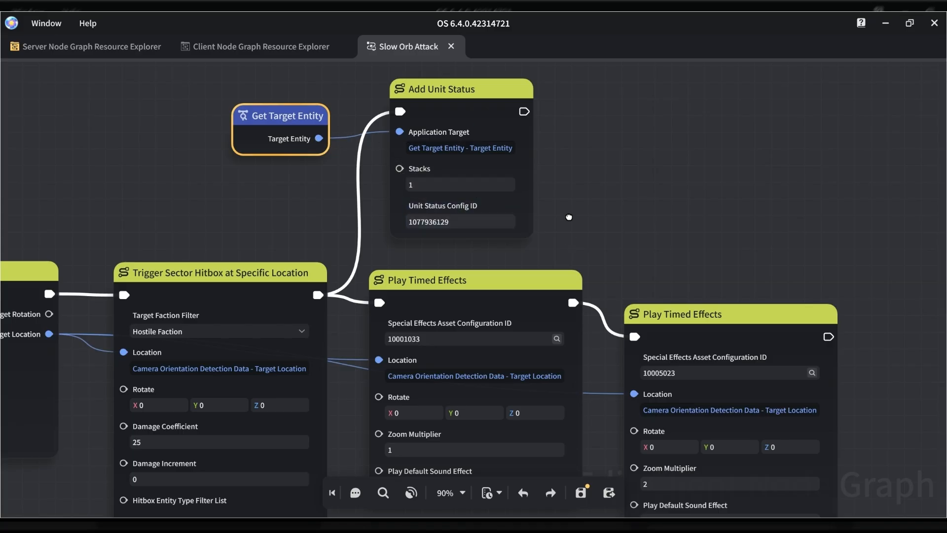
pyautogui.scroll(-3, 568, 218)
pyautogui.click(451, 220)
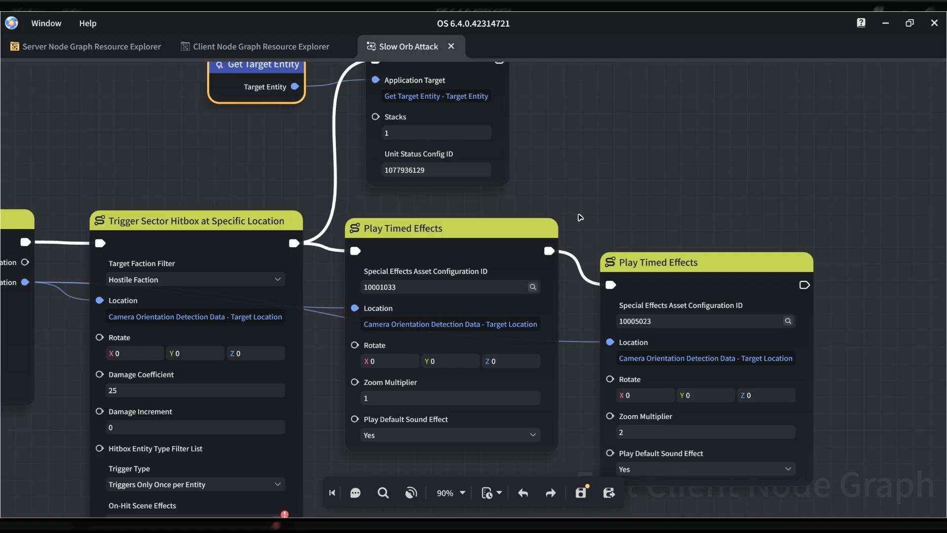
# Review the two chained Play Timed Effects nodes, including their effect IDs, target location connections and zoom multipliers.
pyautogui.scroll(-3, 581, 217)
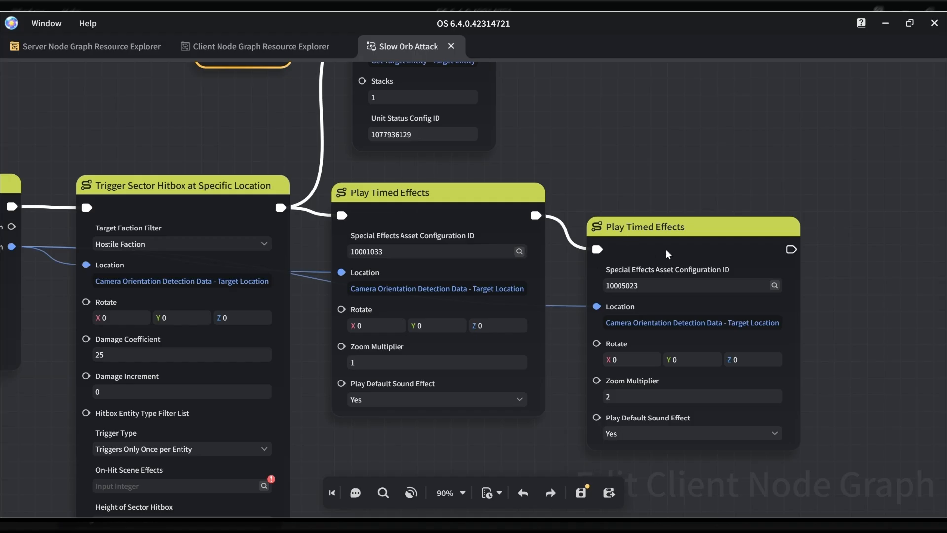
pyautogui.click(312, 263)
pyautogui.moveTo(249, 249); pyautogui.dragTo(331, 253, button='middle')
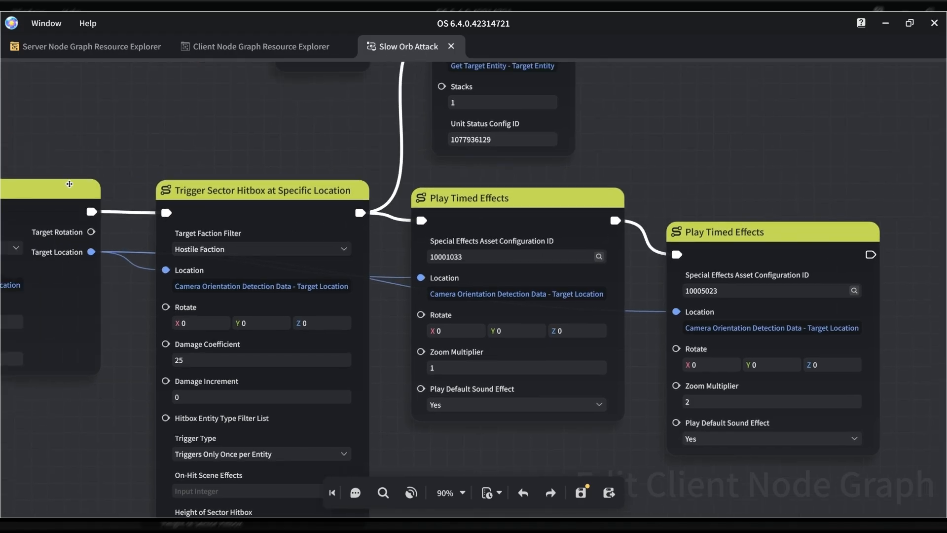
pyautogui.moveTo(192, 174); pyautogui.dragTo(360, 151, button='middle')
pyautogui.scroll(1, 260, 230)
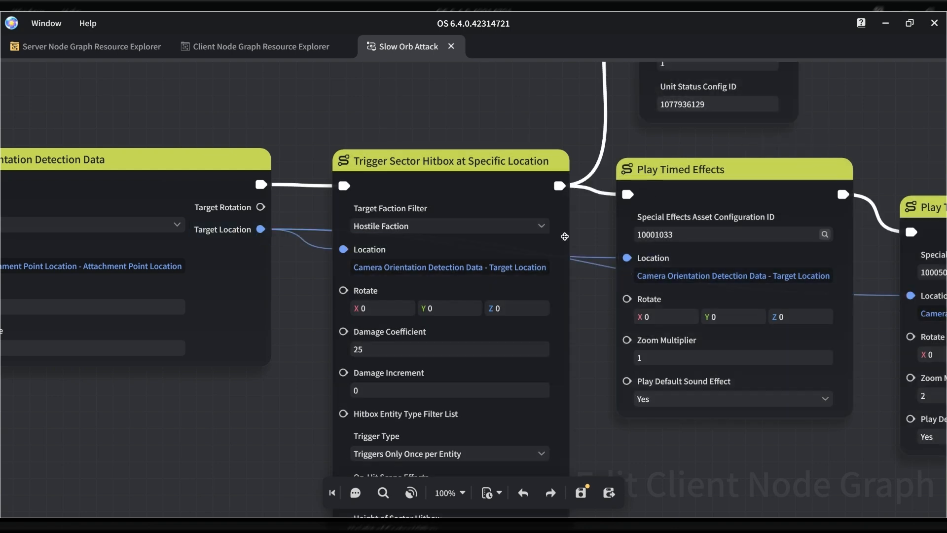
pyautogui.moveTo(823, 138); pyautogui.dragTo(672, 103)
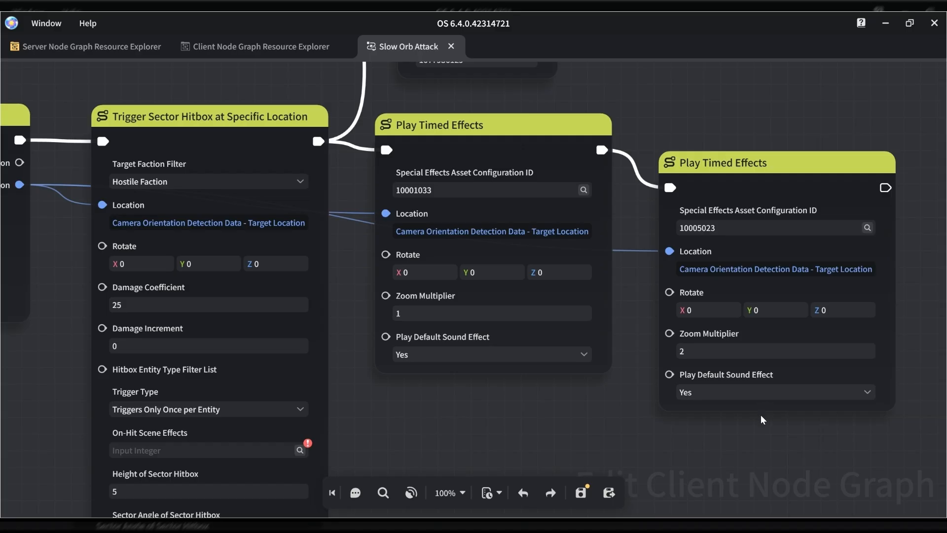
pyautogui.scroll(-1, 755, 387)
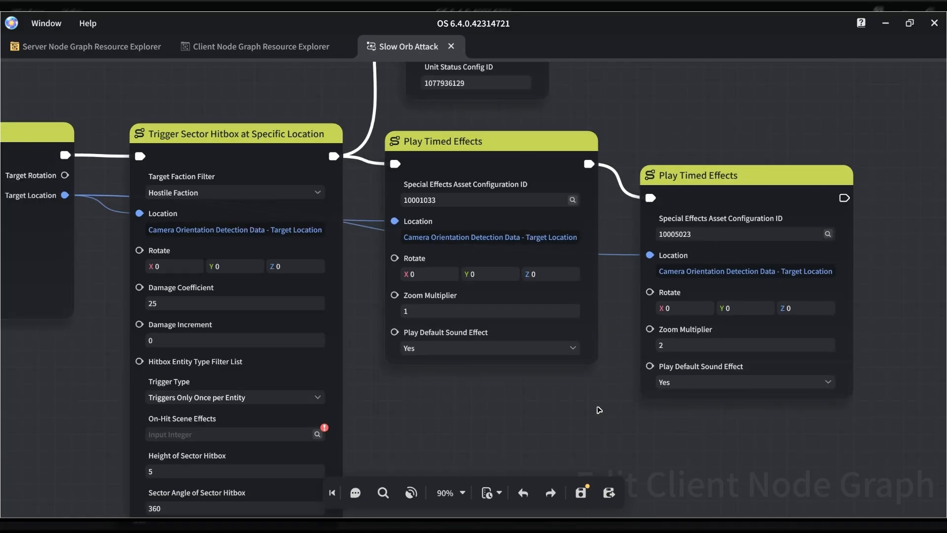
pyautogui.scroll(-2, 610, 409)
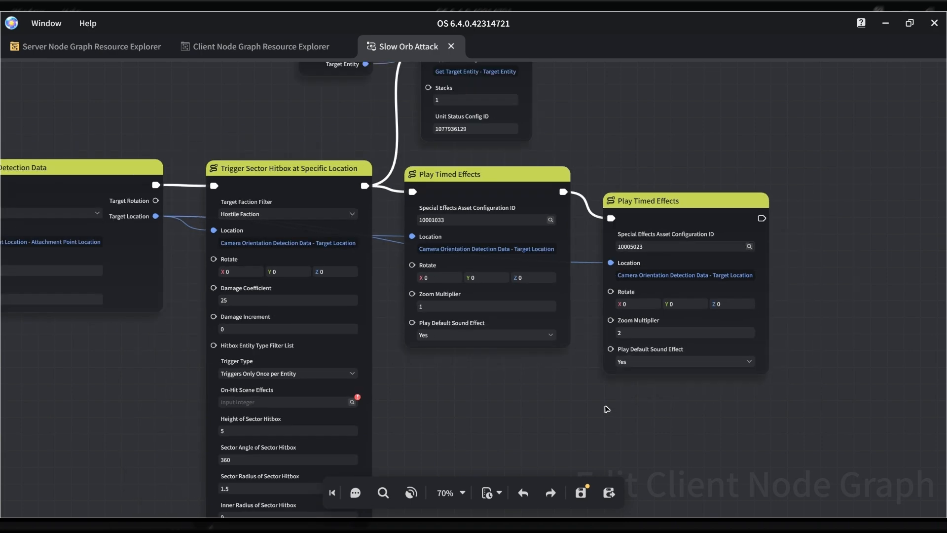
pyautogui.scroll(-1, 607, 409)
pyautogui.moveTo(300, 152); pyautogui.dragTo(501, 158)
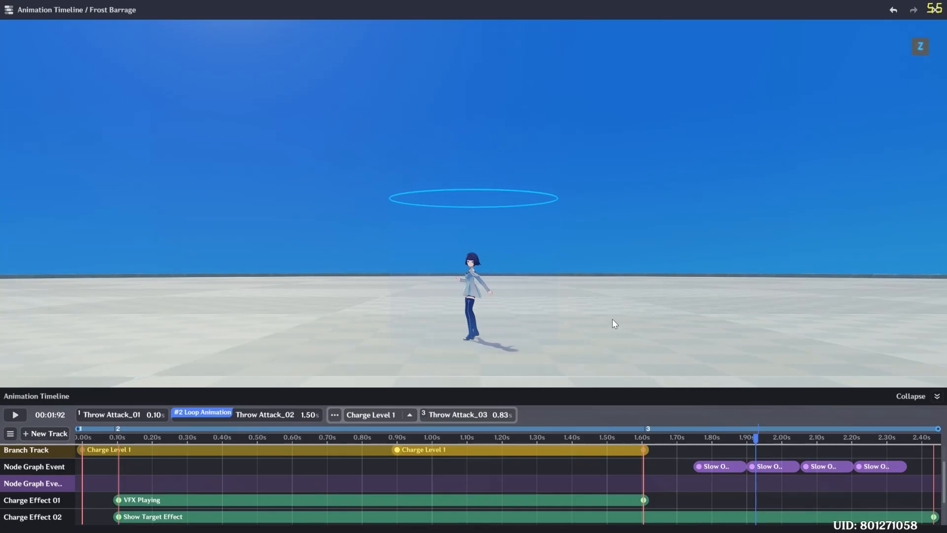
# Add a Slow Orb Attack event at 1.69 s on the Node Graph Event track, searching the skill node graphs for "Slow".
pyautogui.click(666, 469)
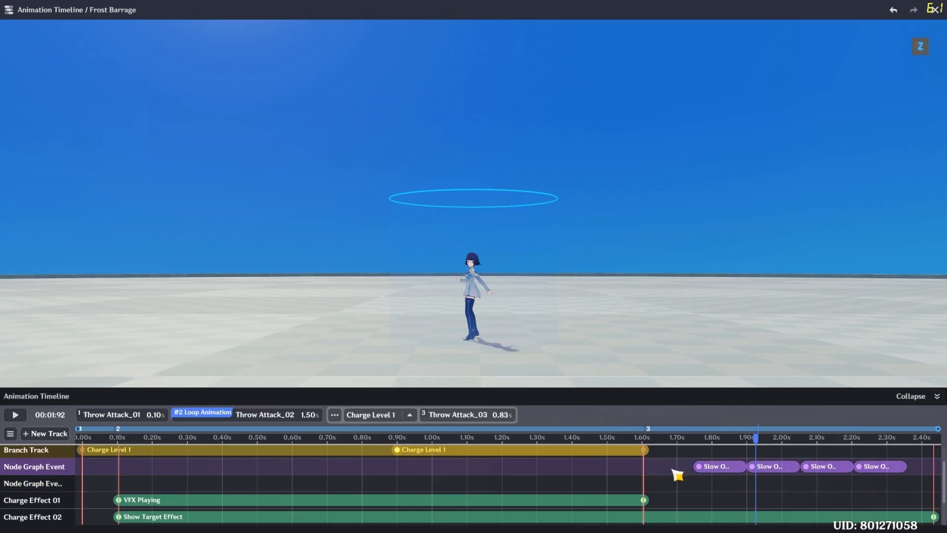
pyautogui.rightClick(677, 474)
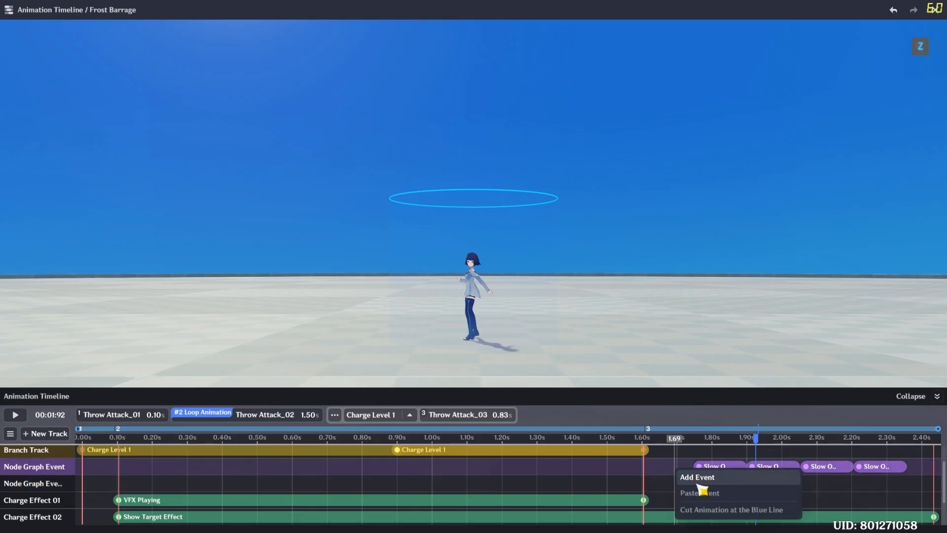
pyautogui.click(702, 481)
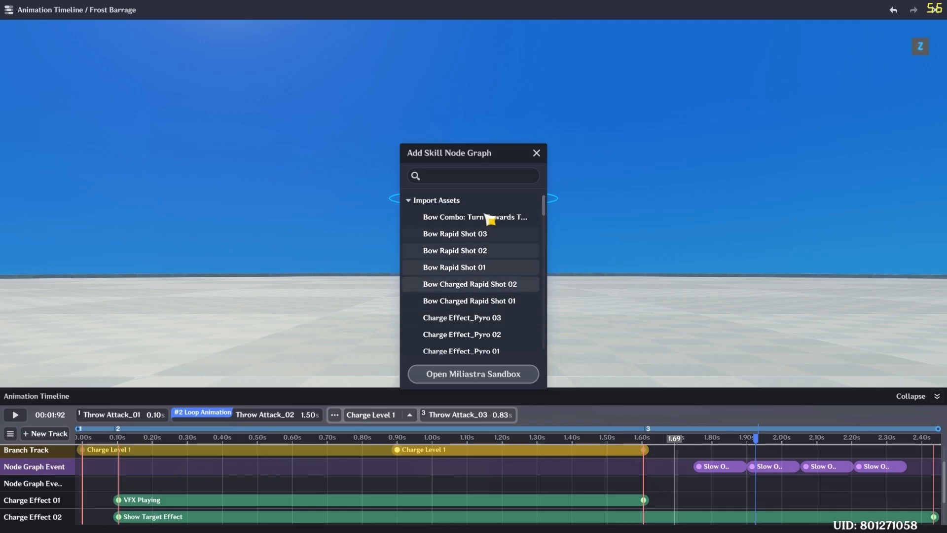
pyautogui.moveTo(545, 205)
pyautogui.mouseDown()
pyautogui.moveTo(556, 276)
pyautogui.moveTo(534, 383)
pyautogui.moveTo(542, 197)
pyautogui.mouseUp()
pyautogui.click(491, 178)
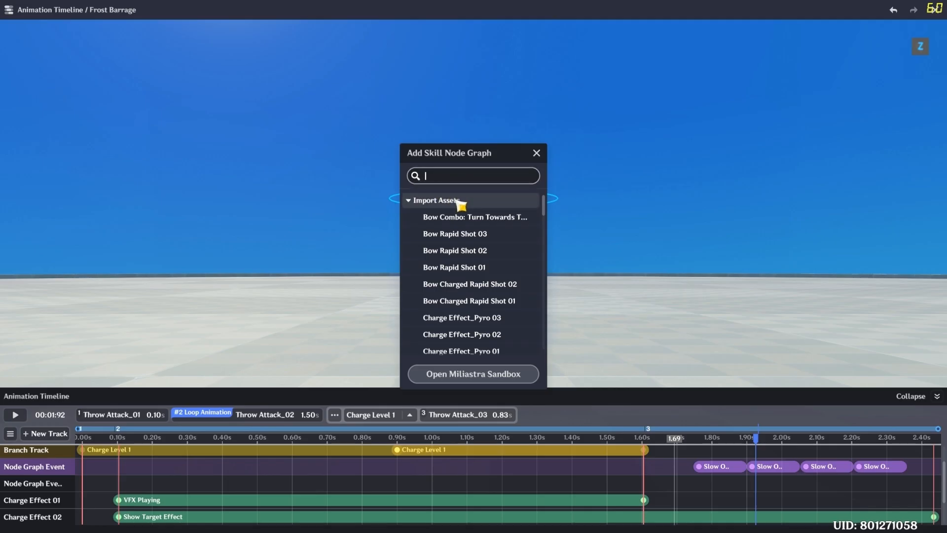
pyautogui.write('Slwo')
pyautogui.press('BackSpace')
pyautogui.press('BackSpace')
pyautogui.press('BackSpace')
pyautogui.write('o')
pyautogui.press('BackSpace')
pyautogui.write('low')
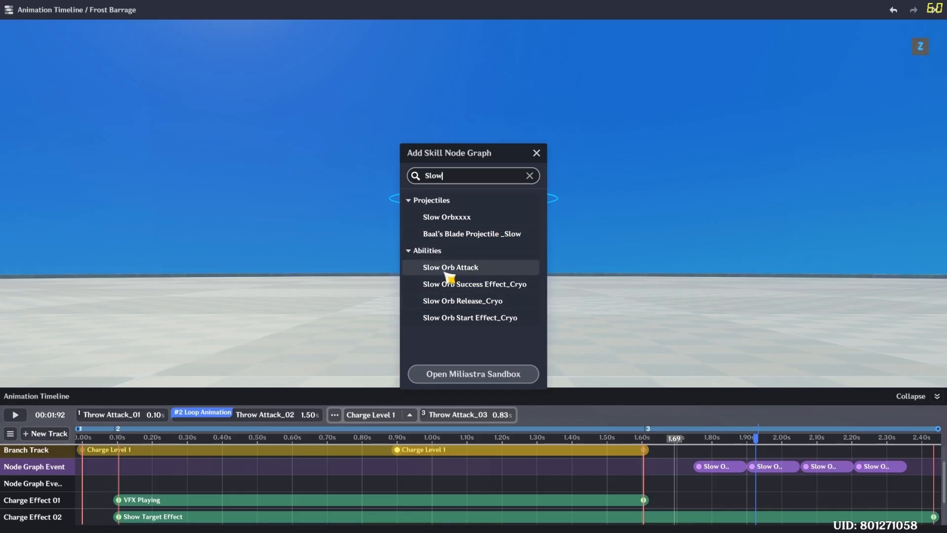
pyautogui.click(487, 271)
# Move the newly added Slow Orb Attack event to about 1.54 s on the Node Graph Event track.
pyautogui.click(691, 470)
pyautogui.moveTo(695, 474); pyautogui.dragTo(605, 471)
pyautogui.moveTo(707, 470); pyautogui.dragTo(634, 478)
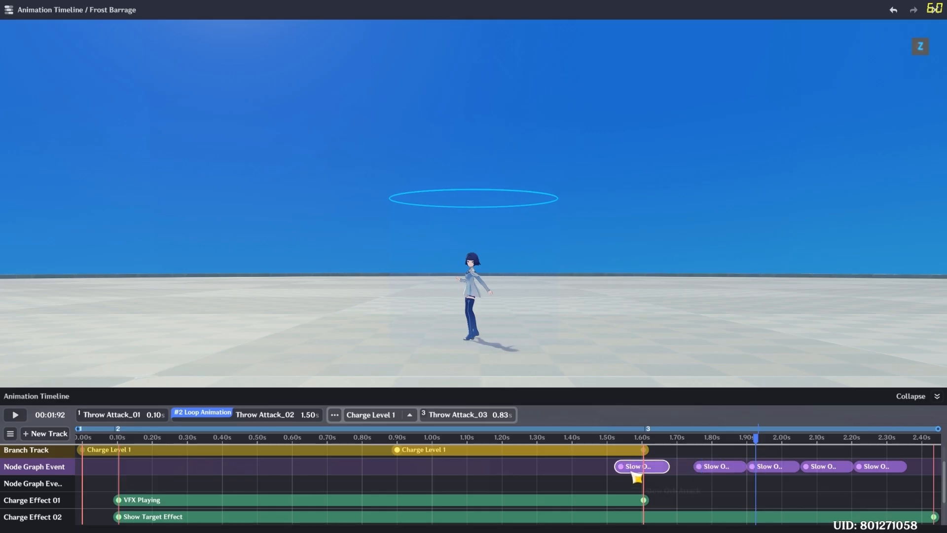
# Copy the moved Slow Orb Attack event, and delete that extra event from the Node Graph Event track.
pyautogui.rightClick(634, 478)
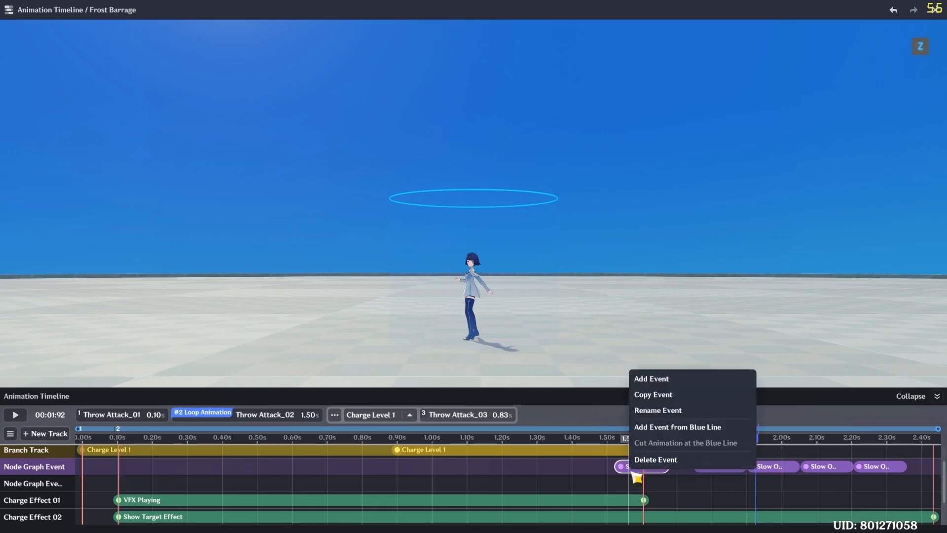
pyautogui.click(671, 397)
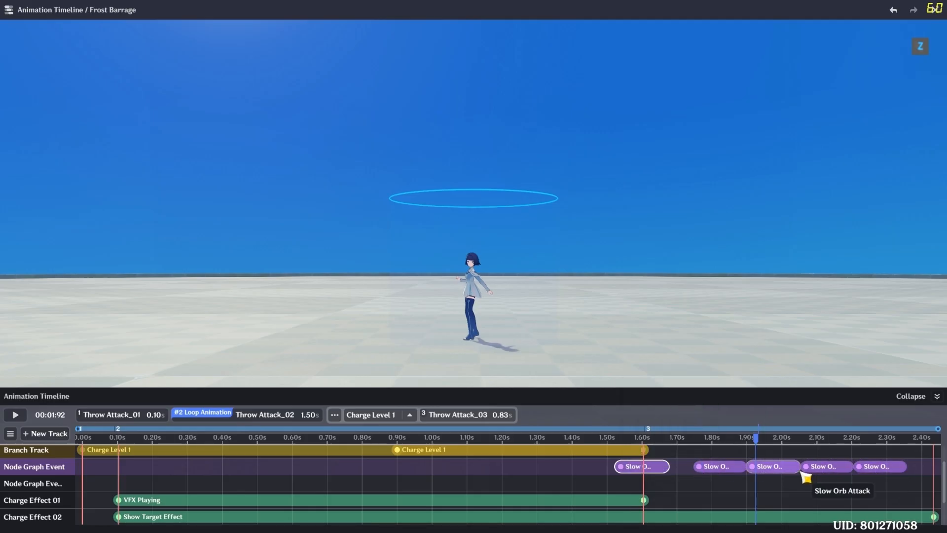
pyautogui.press('Delete')
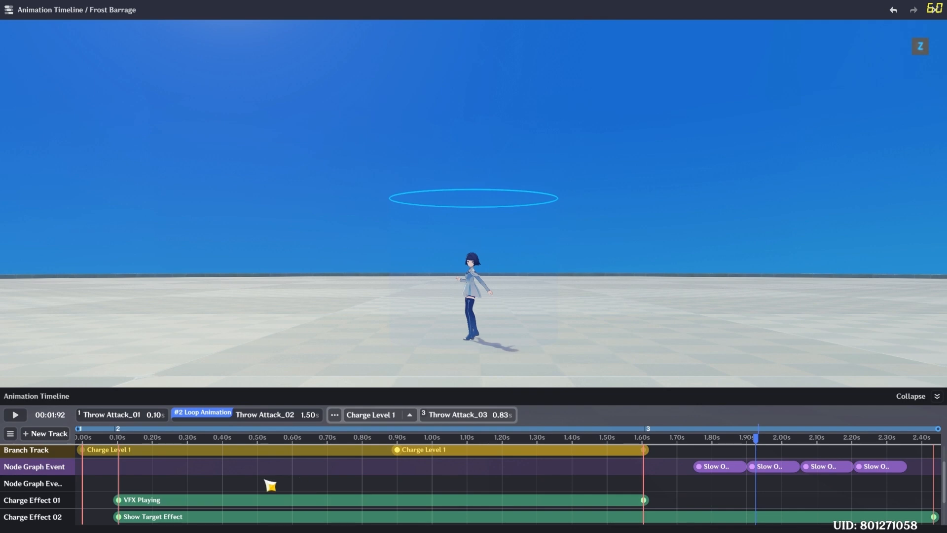
# Add a new status track to the timeline, starting from the Charge Effect 01 track.
pyautogui.scroll(-3, 259, 476)
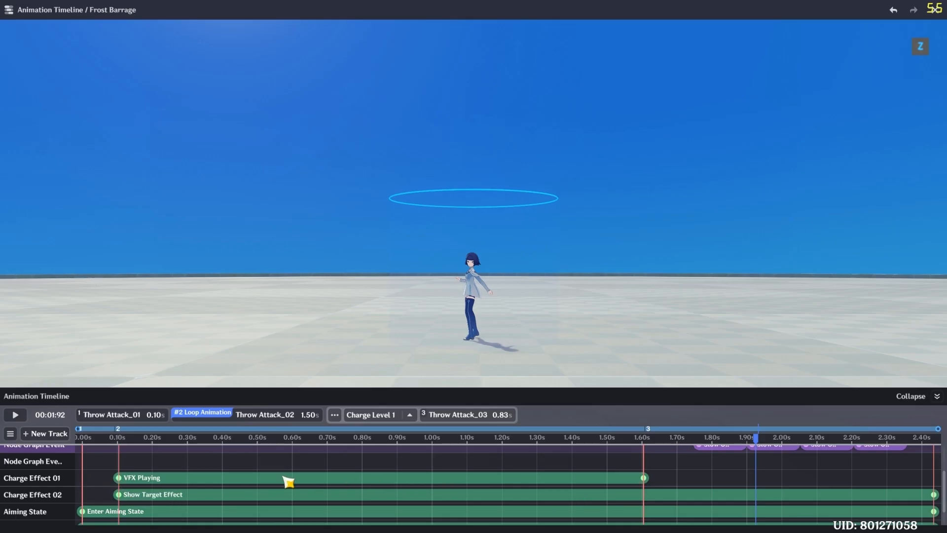
pyautogui.click(121, 478)
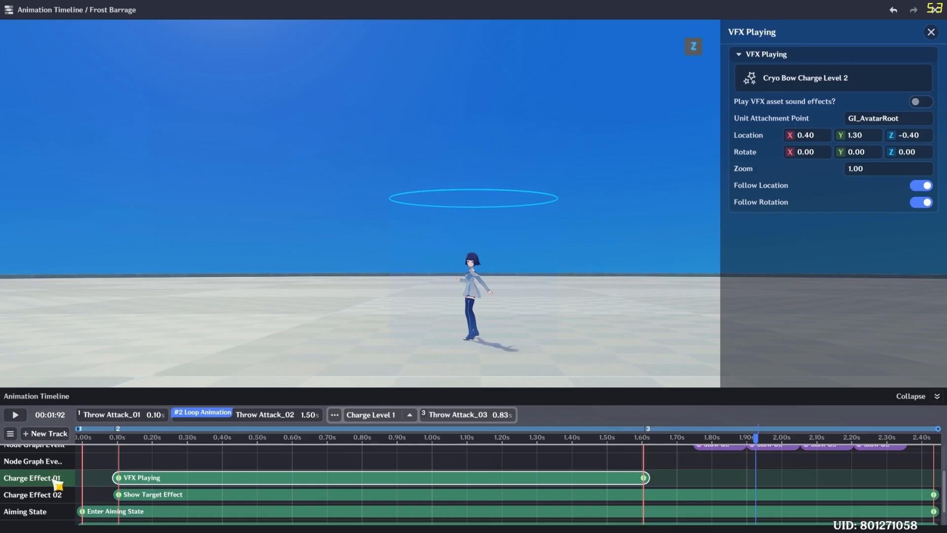
pyautogui.rightClick(89, 484)
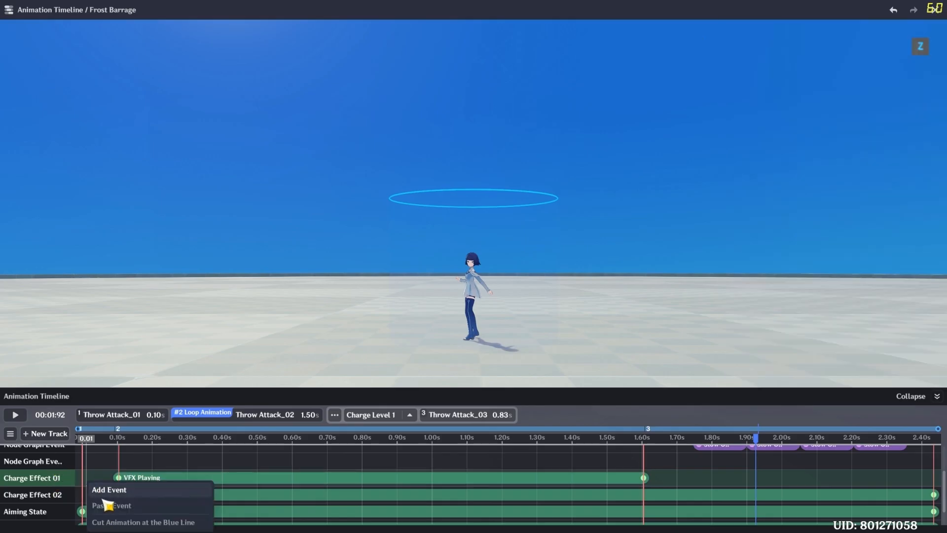
pyautogui.click(46, 484)
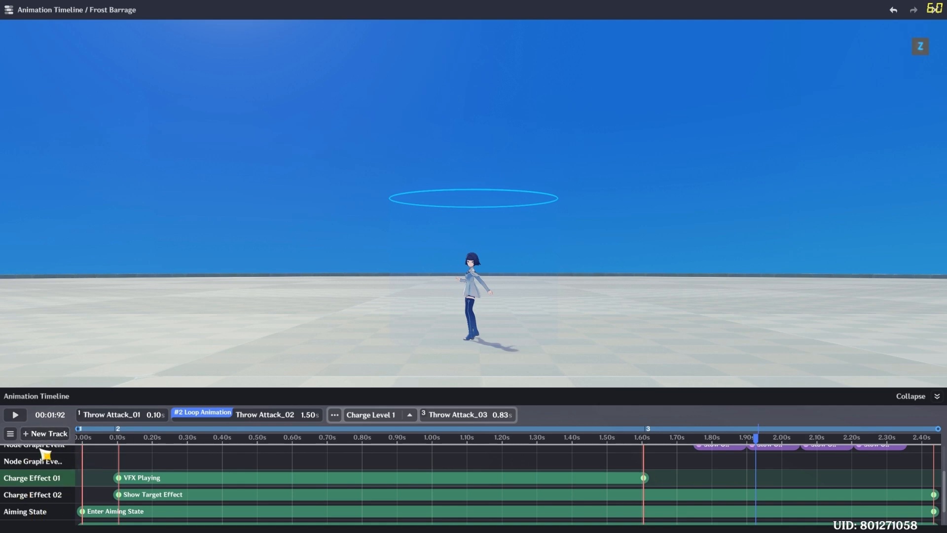
pyautogui.rightClick(62, 489)
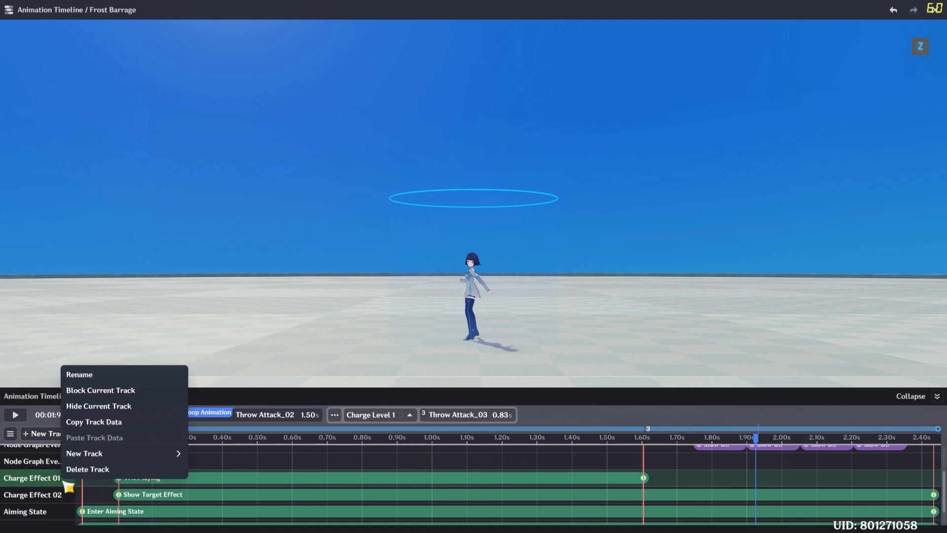
pyautogui.moveTo(86, 459)
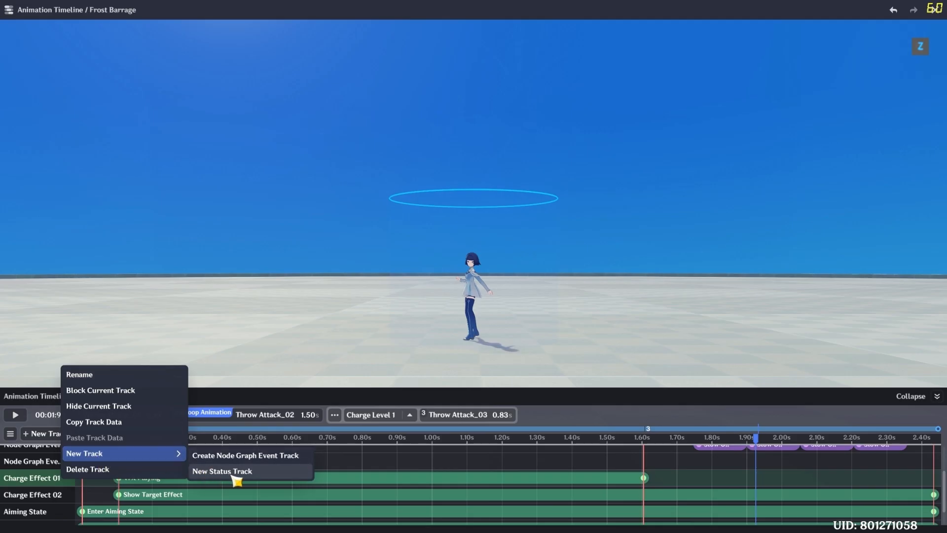
pyautogui.click(239, 474)
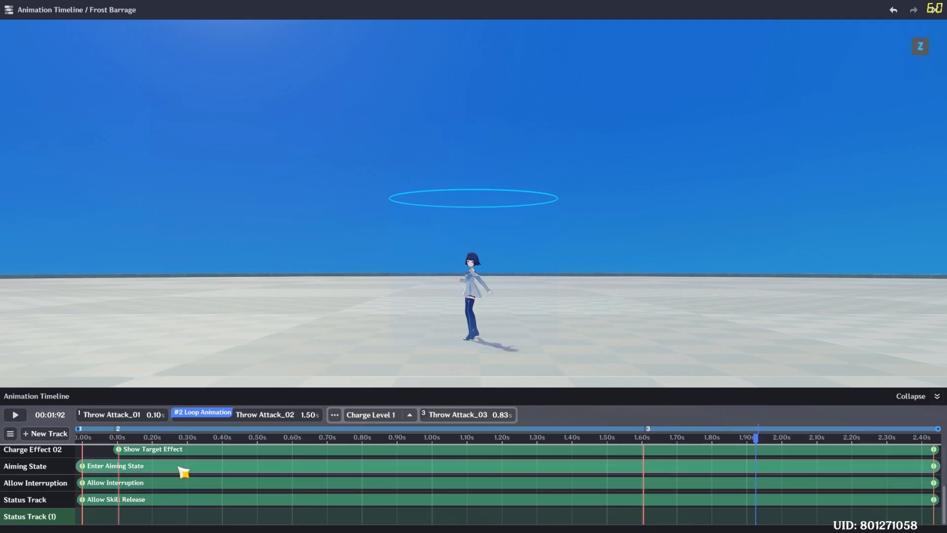
# Inspect Charge Effect 01's VFX Playing event and preview Cryo Bow Charge Level 2 in the Looping Effects Library.
pyautogui.scroll(1, 139, 485)
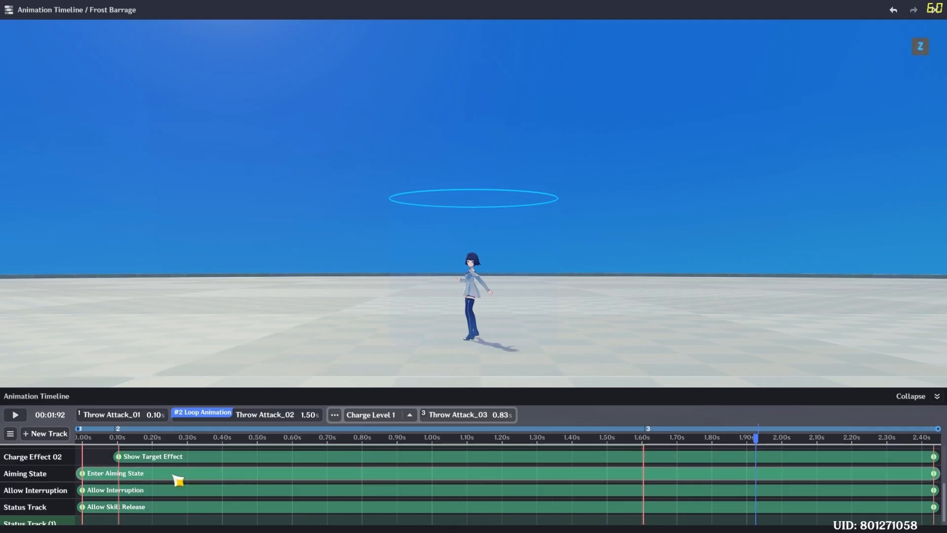
pyautogui.scroll(2, 942, 513)
pyautogui.scroll(2, 942, 513)
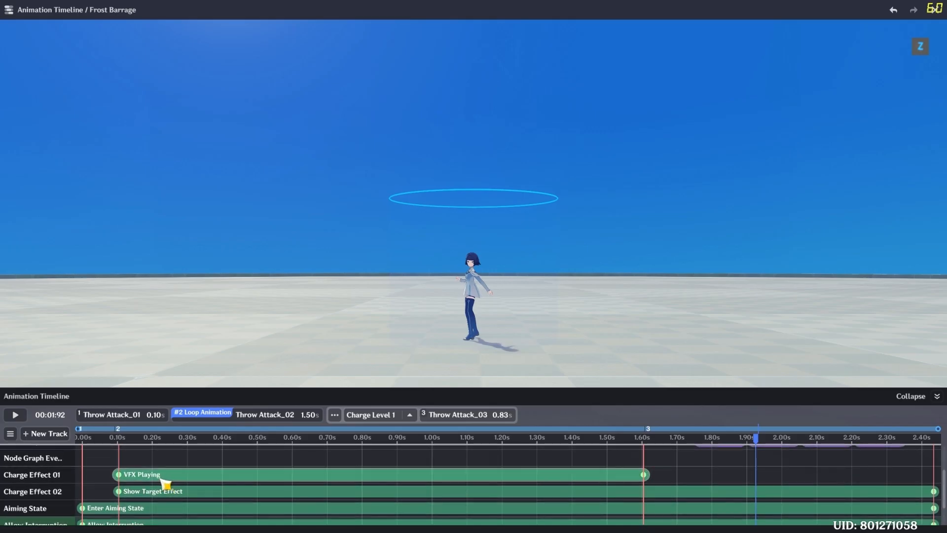
pyautogui.click(164, 476)
pyautogui.click(819, 79)
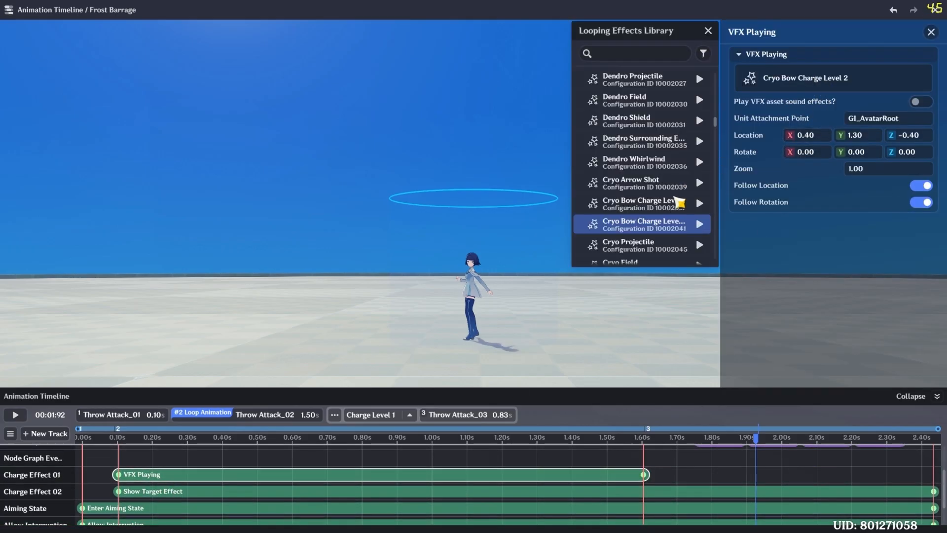
pyautogui.click(699, 225)
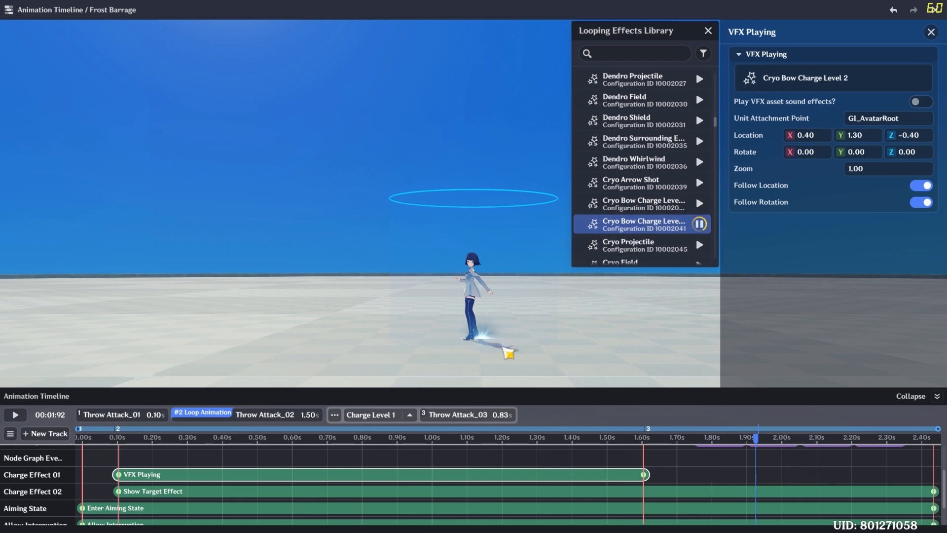
# Scrub the playhead to 0.84 s and back to 0.10 s to view the charge effect on the character.
pyautogui.click(91, 441)
pyautogui.moveTo(90, 444); pyautogui.dragTo(387, 446)
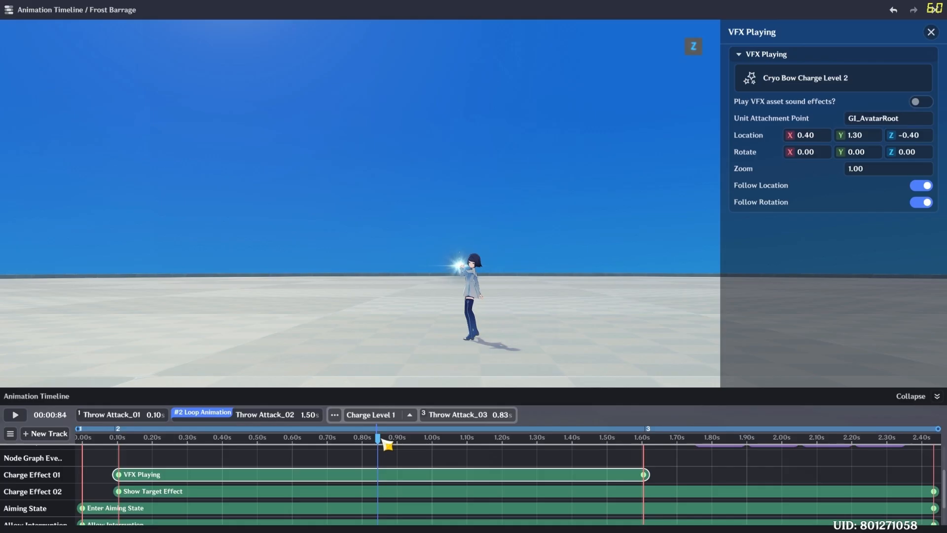
pyautogui.moveTo(385, 449); pyautogui.dragTo(121, 438)
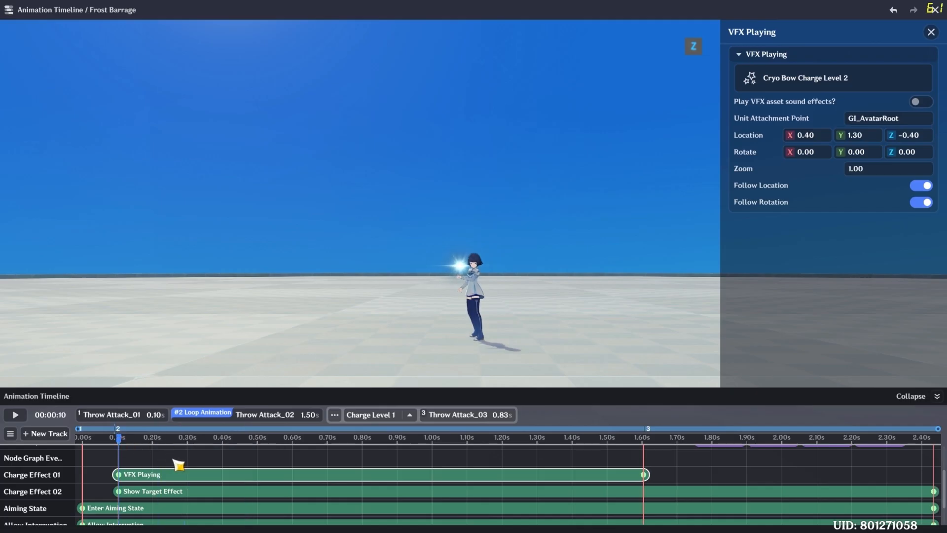
# Preview the Cryo Field effect in the Looping Effects Library without assigning it to the VFX Playing event.
pyautogui.scroll(-1, 179, 463)
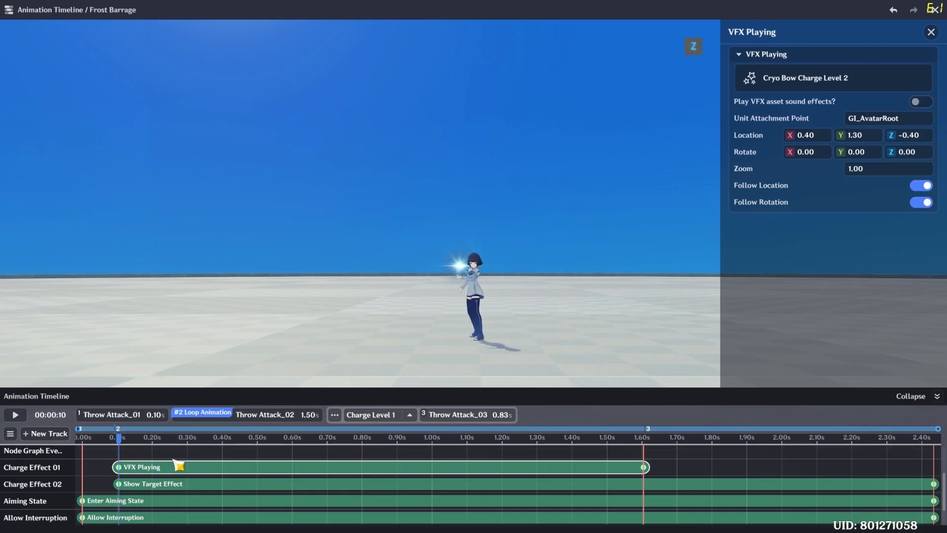
pyautogui.click(826, 90)
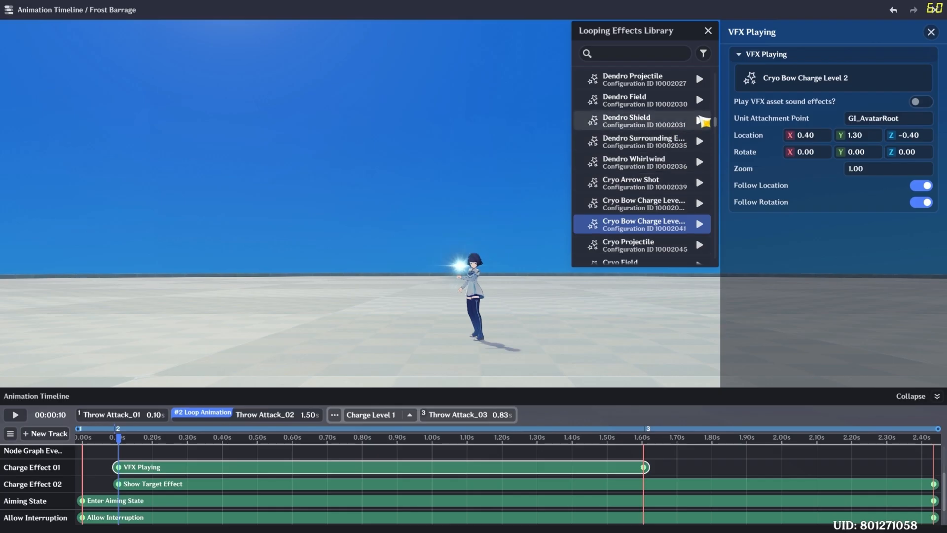
pyautogui.scroll(-1, 701, 197)
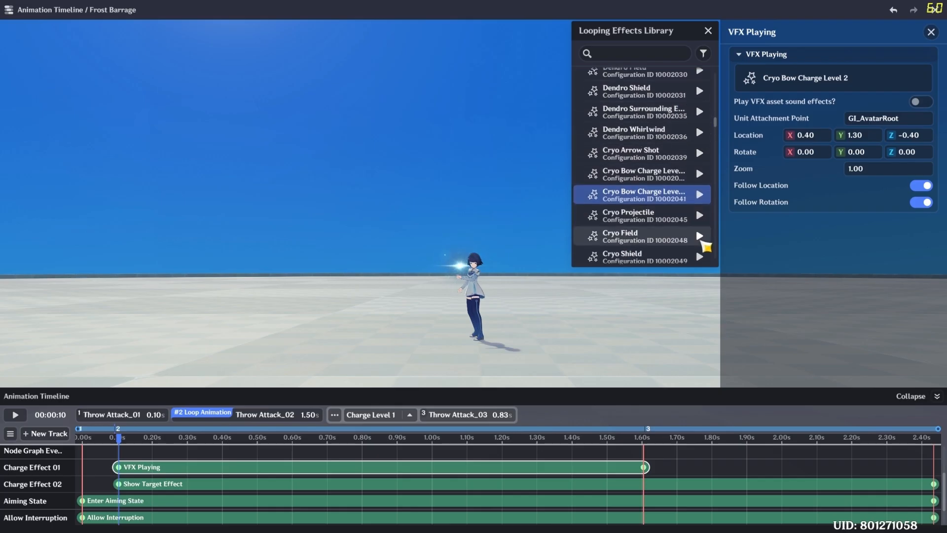
pyautogui.click(701, 238)
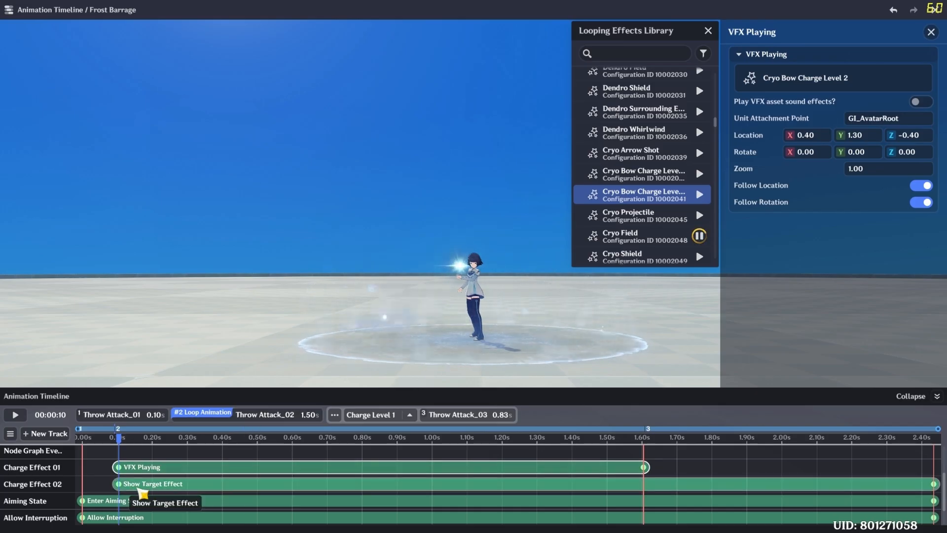
# Review the Effect Type and Target Faction options of Charge Effect 02's Show Target Effect event, keeping Cryo Effect and All Except Self.
pyautogui.click(162, 484)
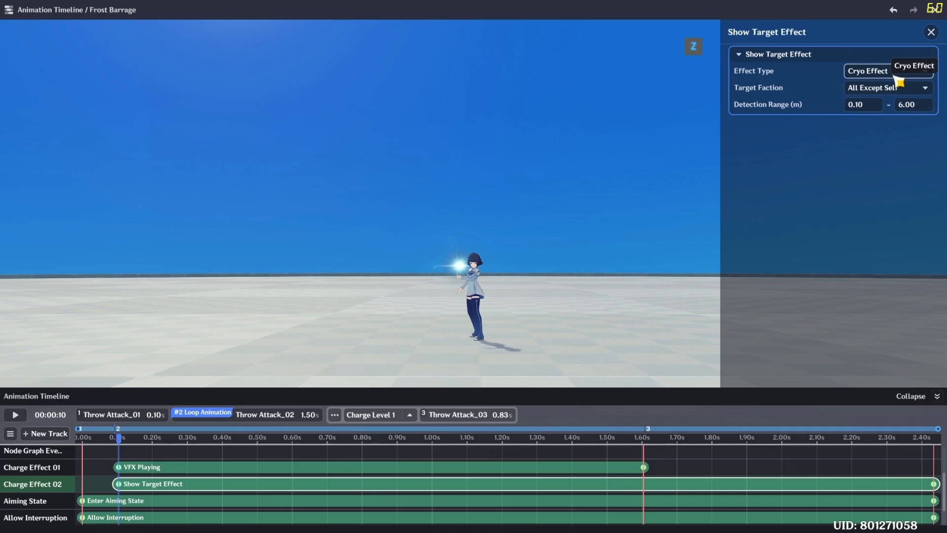
pyautogui.click(868, 70)
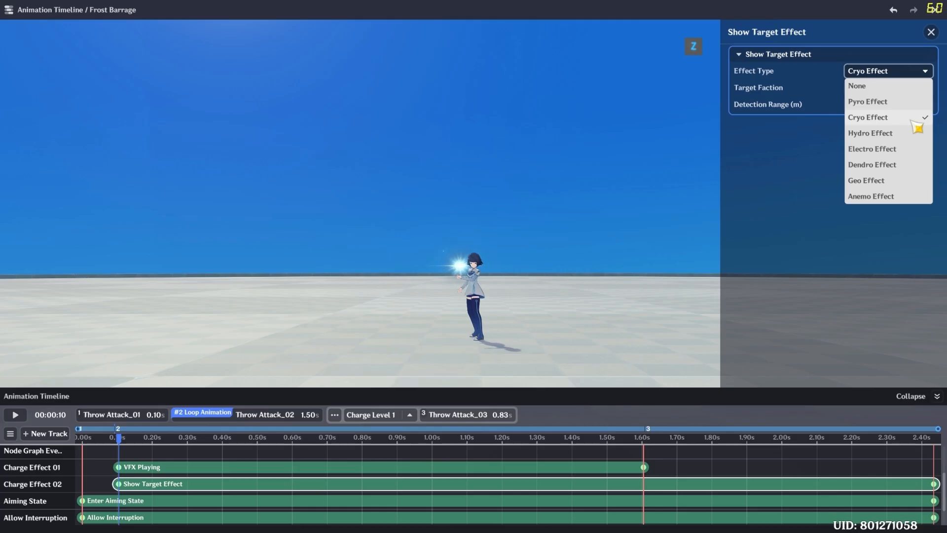
pyautogui.click(913, 120)
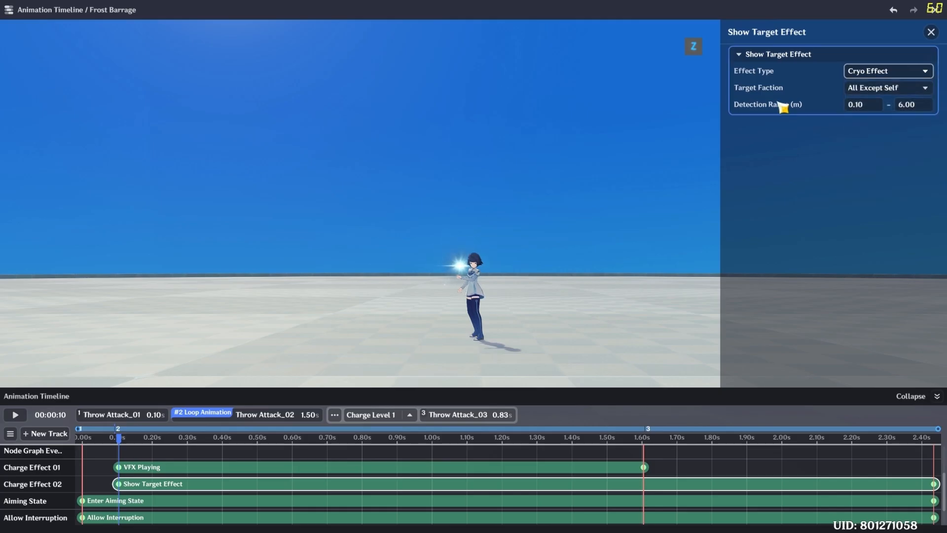
pyautogui.click(879, 90)
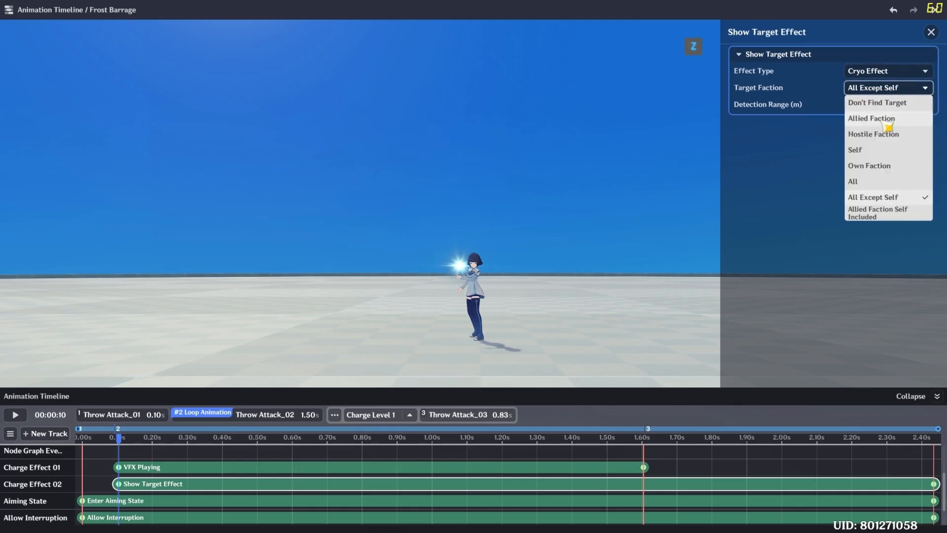
pyautogui.click(799, 125)
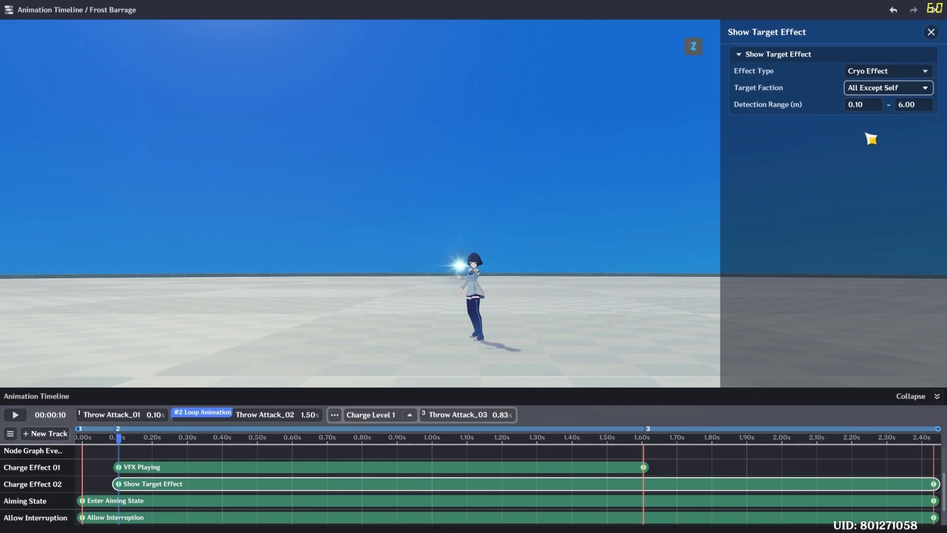
# Check the minimum and maximum Detection Range fields of the Show Target Effect event.
pyautogui.click(926, 107)
pyautogui.click(864, 104)
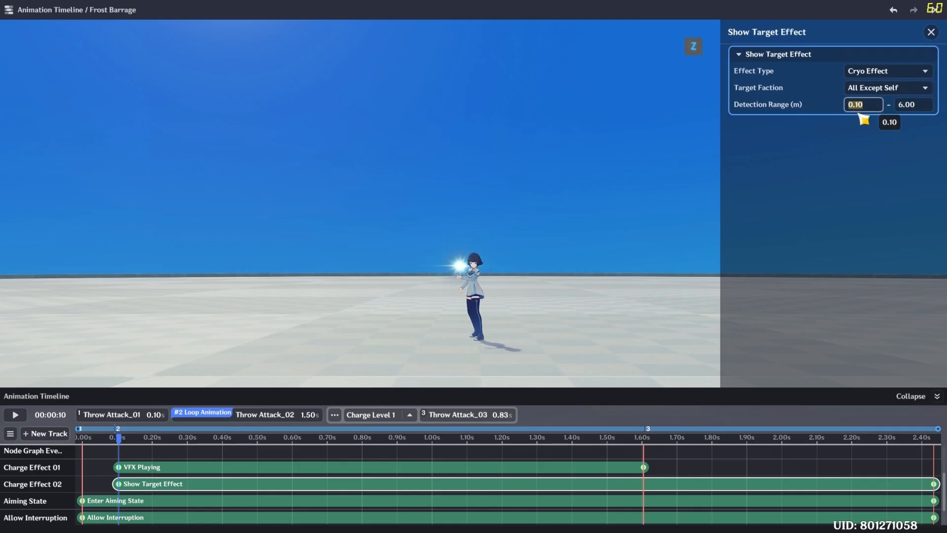
pyautogui.click(918, 109)
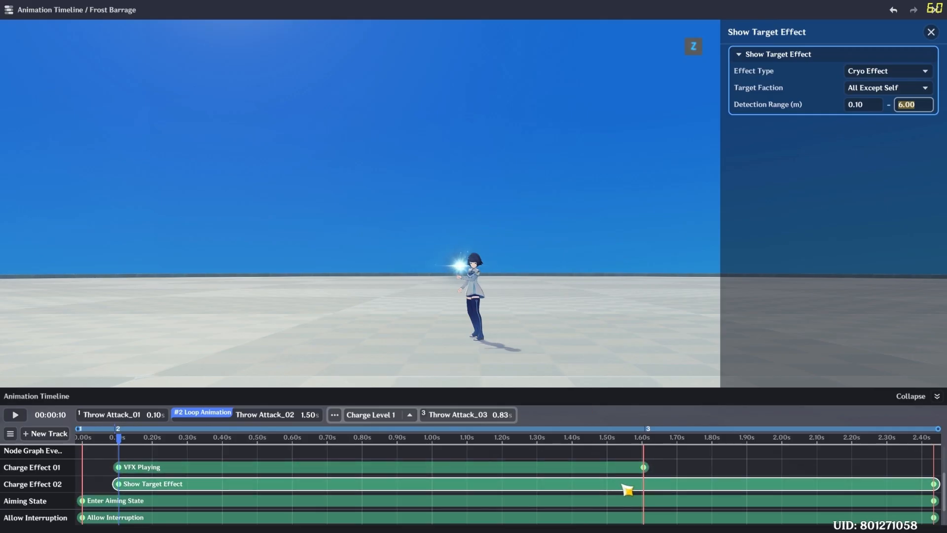
# Enable the secondary screen preview for the Enter Aiming State event and try a Camera FOV adjustment, leaving it at 60.00.
pyautogui.scroll(-1, 176, 494)
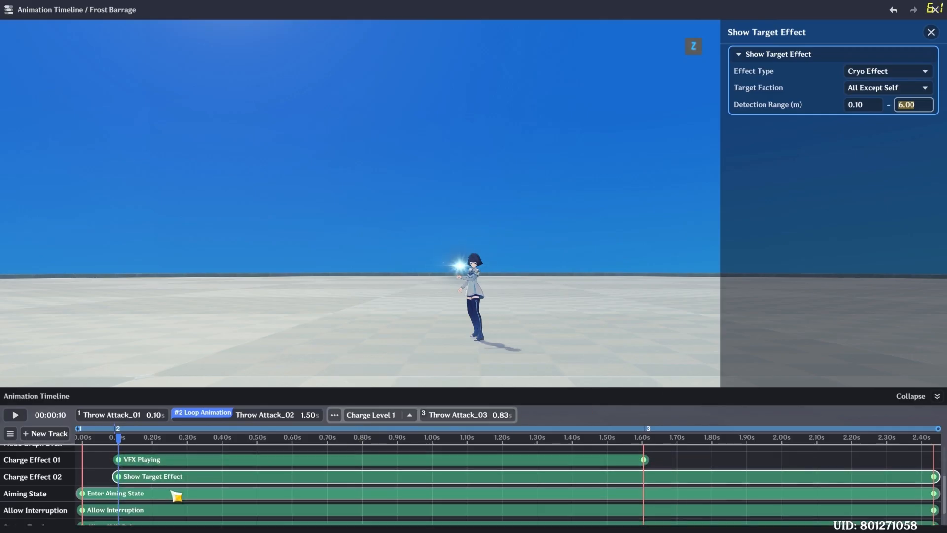
pyautogui.scroll(-1, 122, 500)
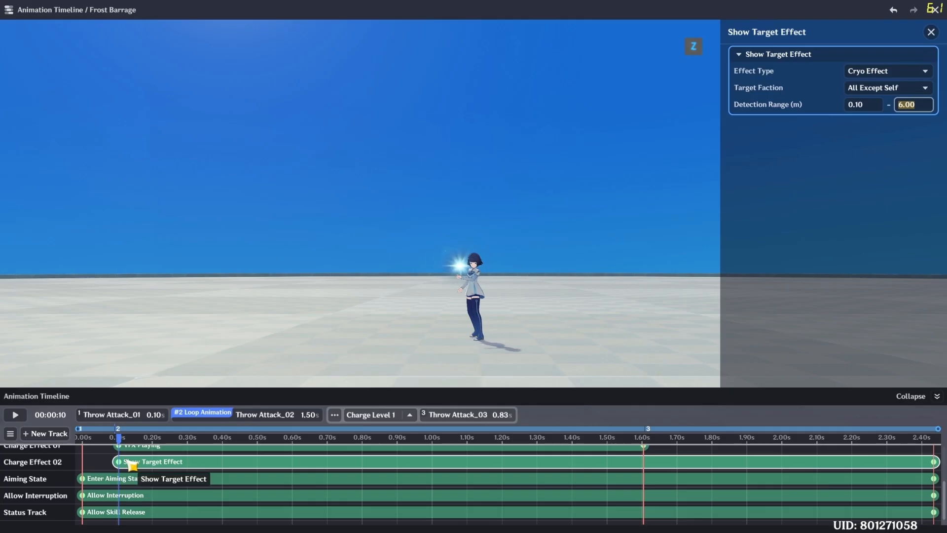
pyautogui.click(131, 479)
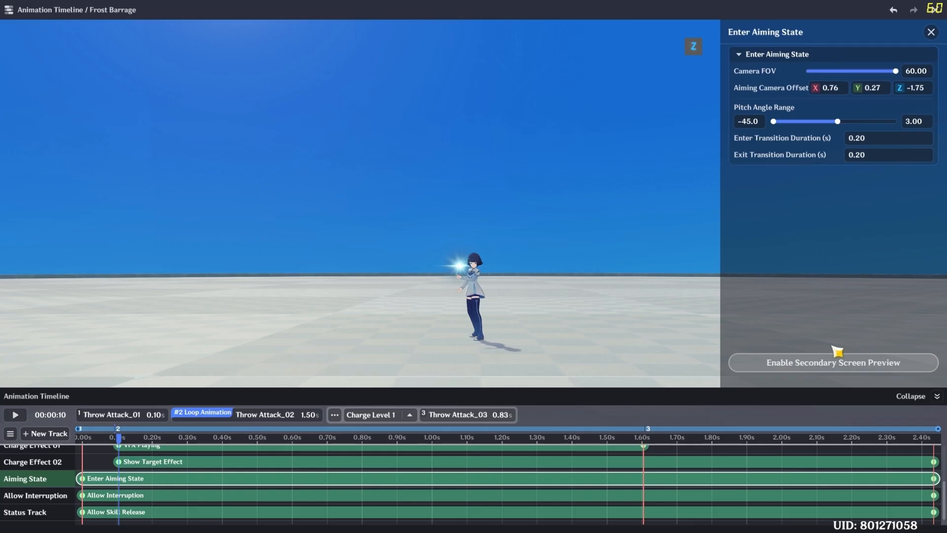
pyautogui.click(835, 362)
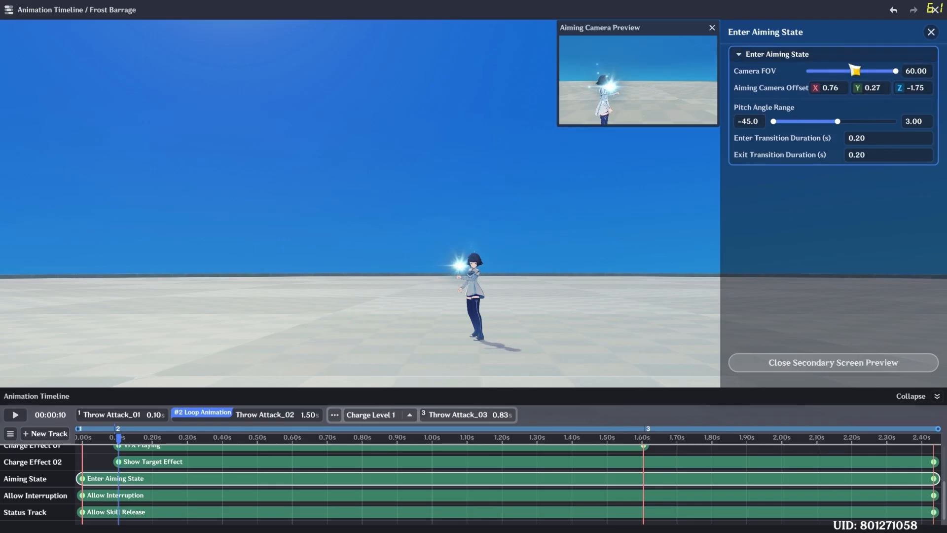
pyautogui.moveTo(897, 73)
pyautogui.mouseDown()
pyautogui.moveTo(832, 74)
pyautogui.moveTo(890, 77)
pyautogui.mouseUp()
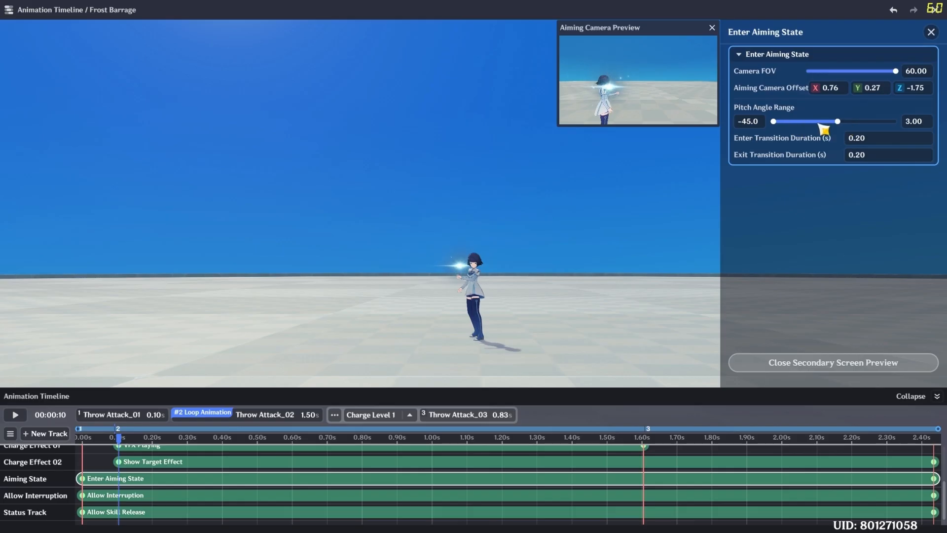
# Set the upper limit of the Pitch Angle Range to 0.00 and check the exit and enter transition duration fields.
pyautogui.moveTo(844, 125)
pyautogui.mouseDown()
pyautogui.moveTo(909, 123)
pyautogui.moveTo(833, 123)
pyautogui.mouseUp()
pyautogui.click(916, 123)
pyautogui.write('00')
pyautogui.press('Return')
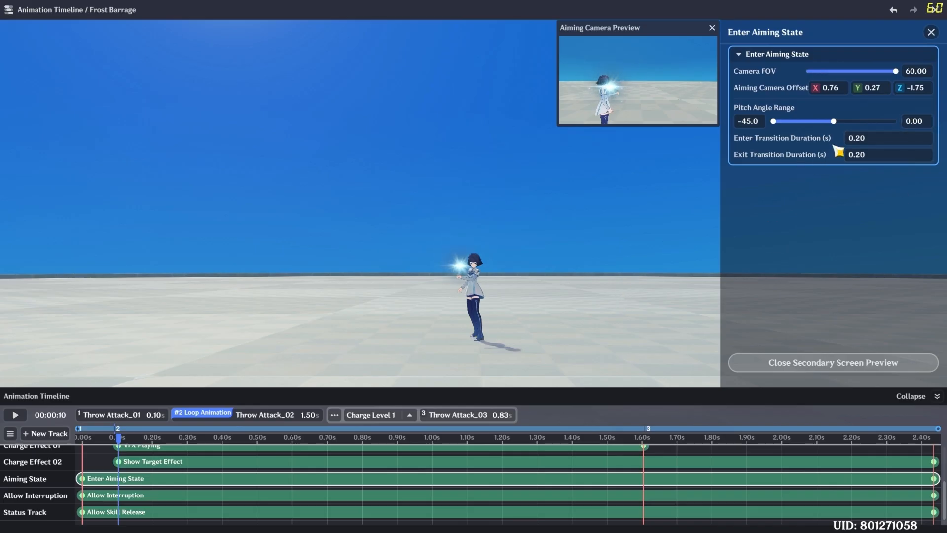
pyautogui.click(857, 153)
pyautogui.click(878, 142)
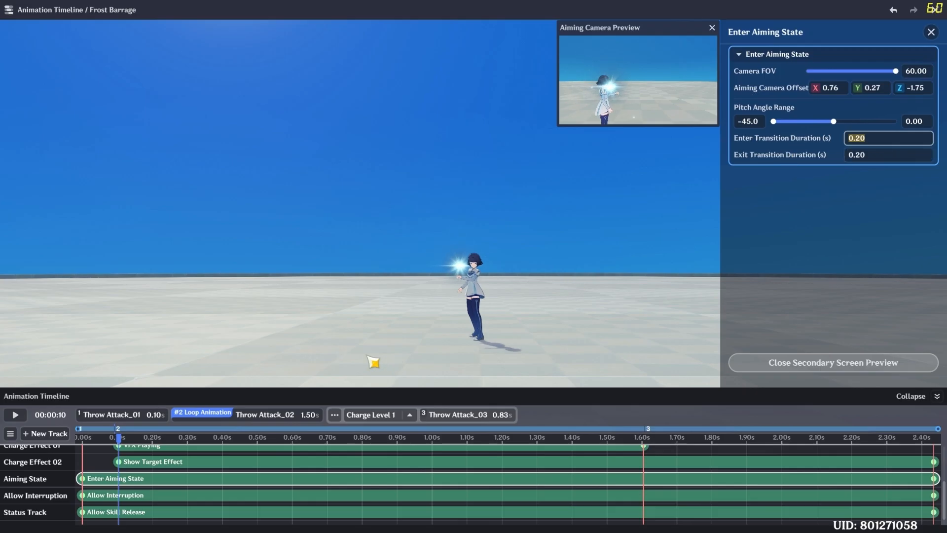
# Try enabling sprint and jump as interruptions in the Allow Interruption event, and switch both options back off.
pyautogui.click(129, 499)
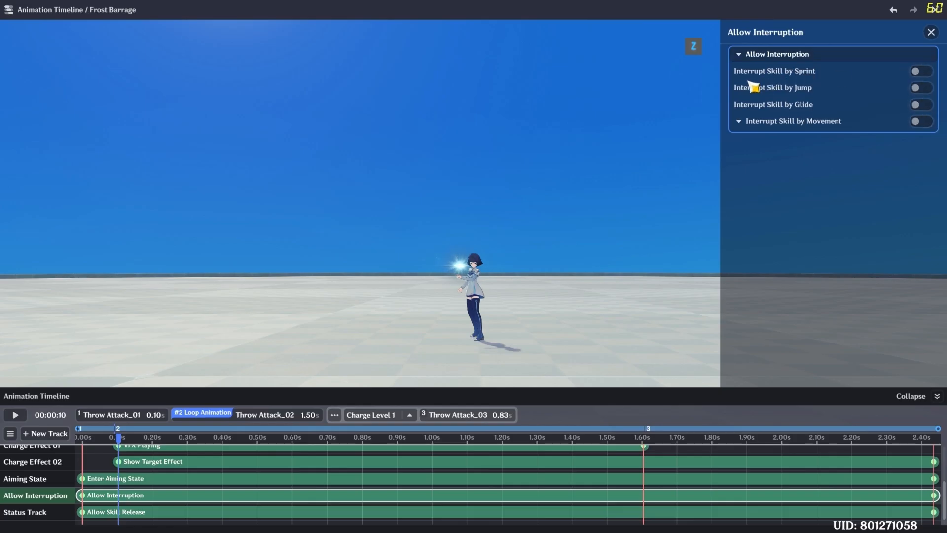
pyautogui.click(921, 71)
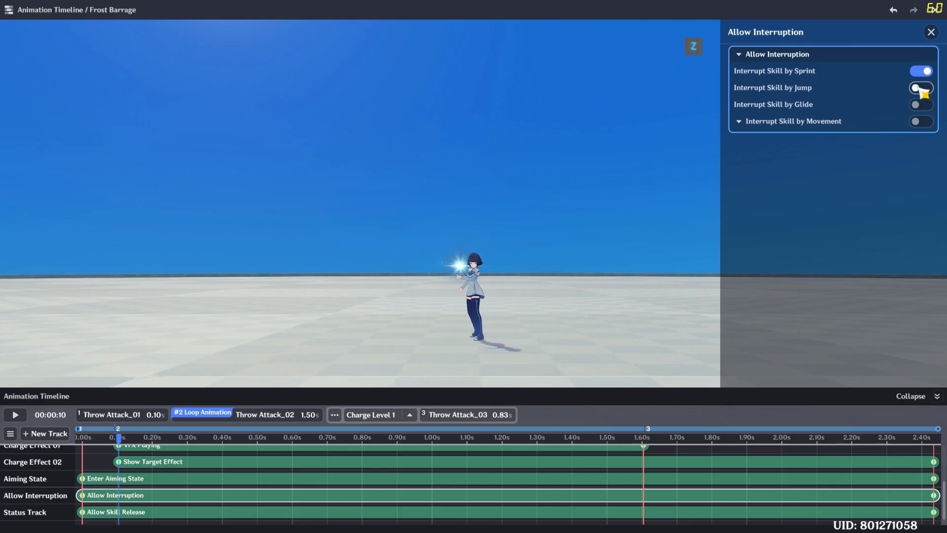
pyautogui.click(921, 89)
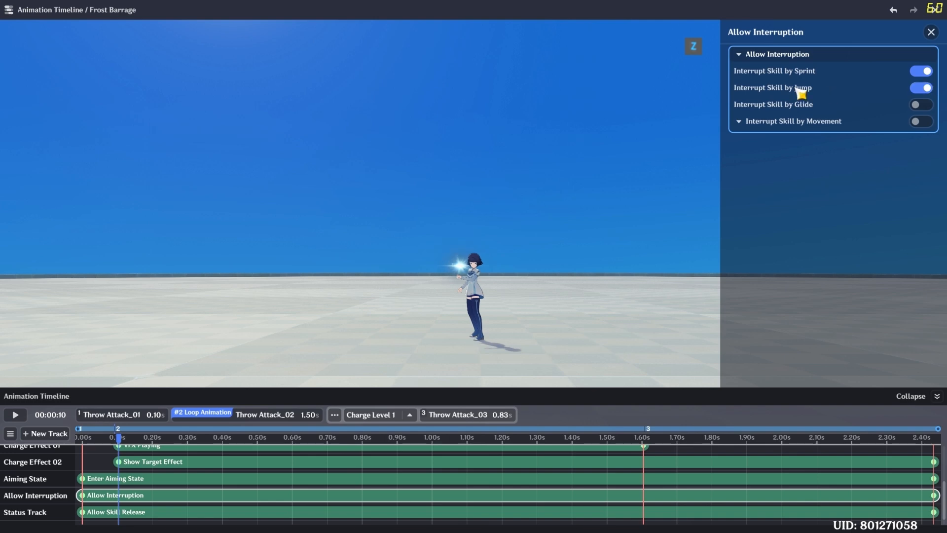
pyautogui.click(920, 89)
pyautogui.click(921, 72)
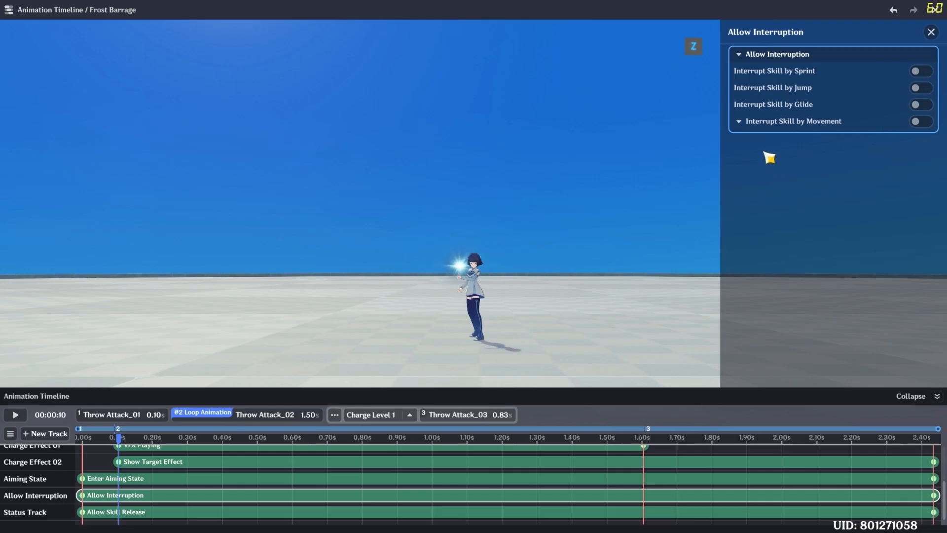
# Check the configuration of the Allow Skill Release event on the Status Track.
pyautogui.click(659, 511)
pyautogui.scroll(-1, 666, 511)
pyautogui.scroll(5, 681, 509)
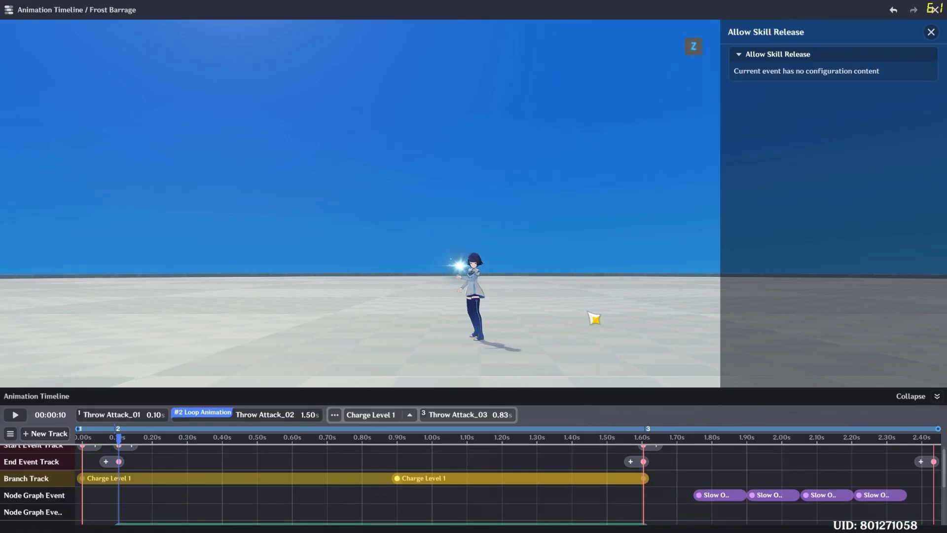
# Leave the animation timeline and save the Frost Barrage skill.
pyautogui.click(936, 10)
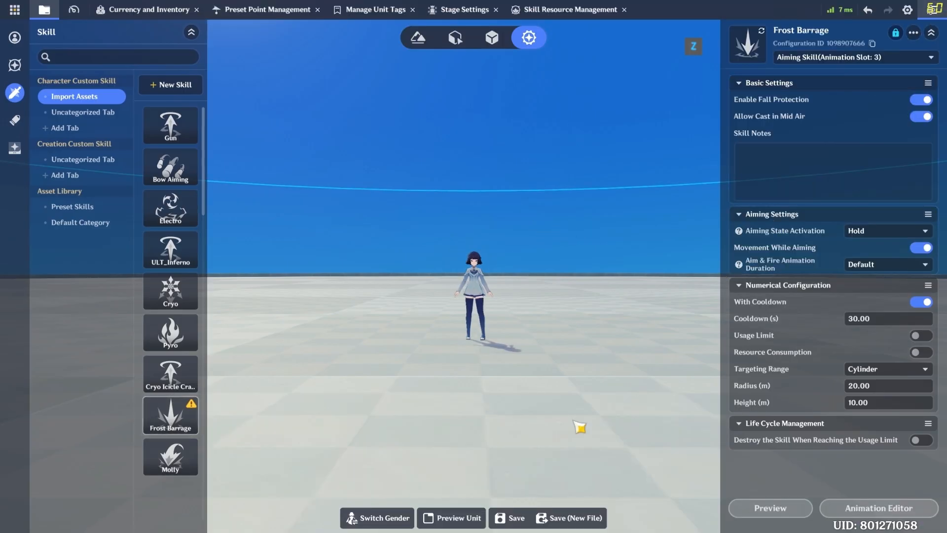
pyautogui.click(511, 517)
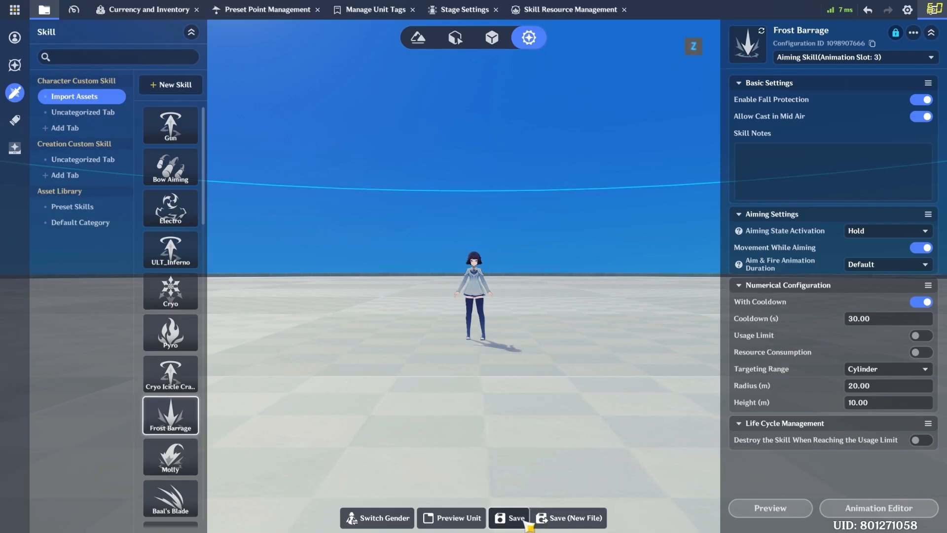
pyautogui.click(524, 522)
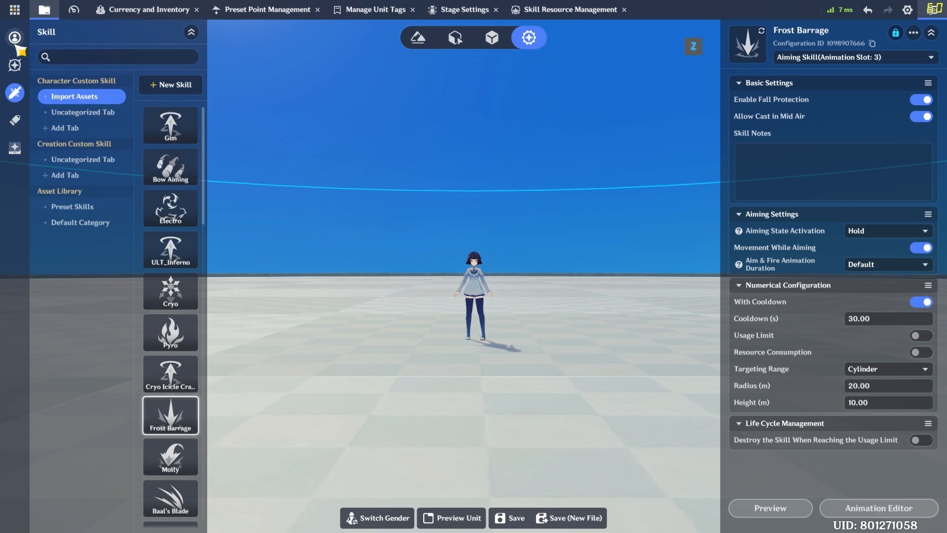
# Bring up the Cryo Descender class's skill configuration and check the skill choices for its Normal Attack.
pyautogui.click(16, 39)
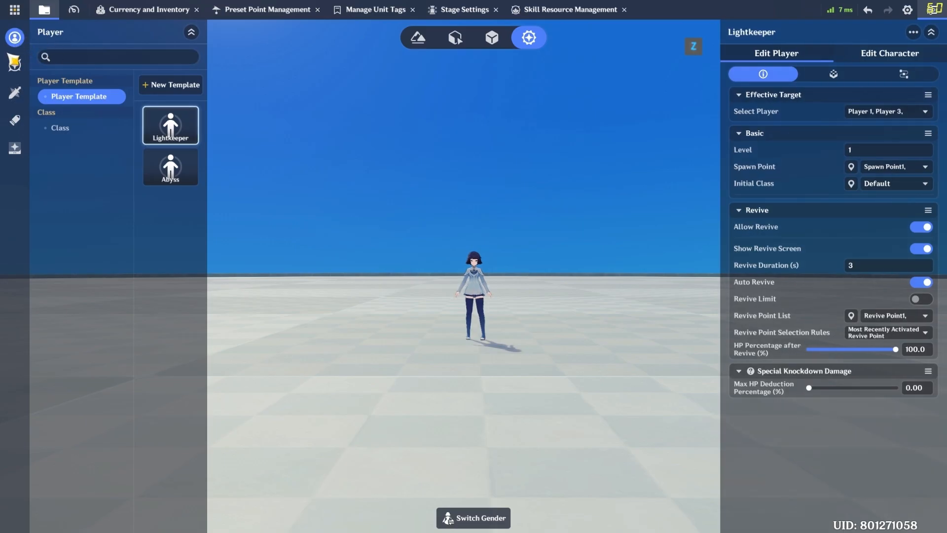
pyautogui.click(95, 130)
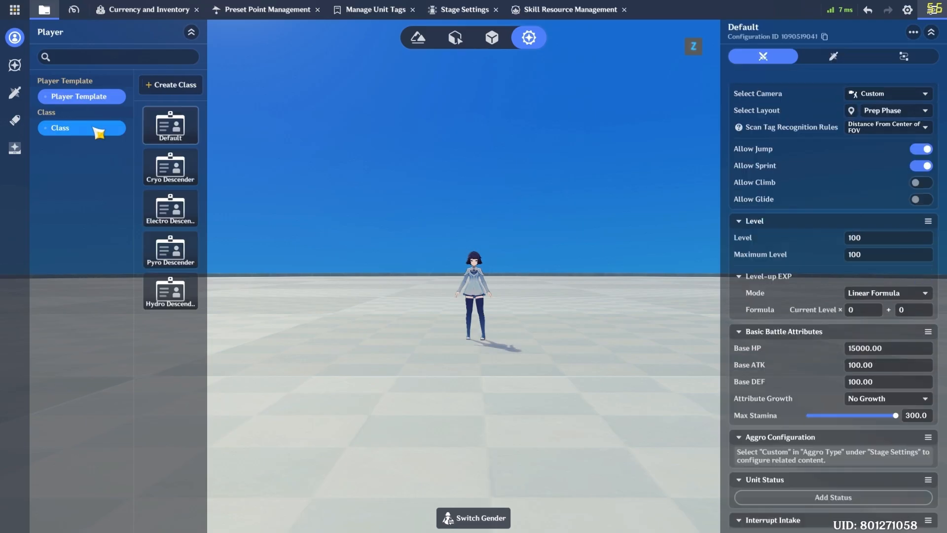
pyautogui.click(188, 184)
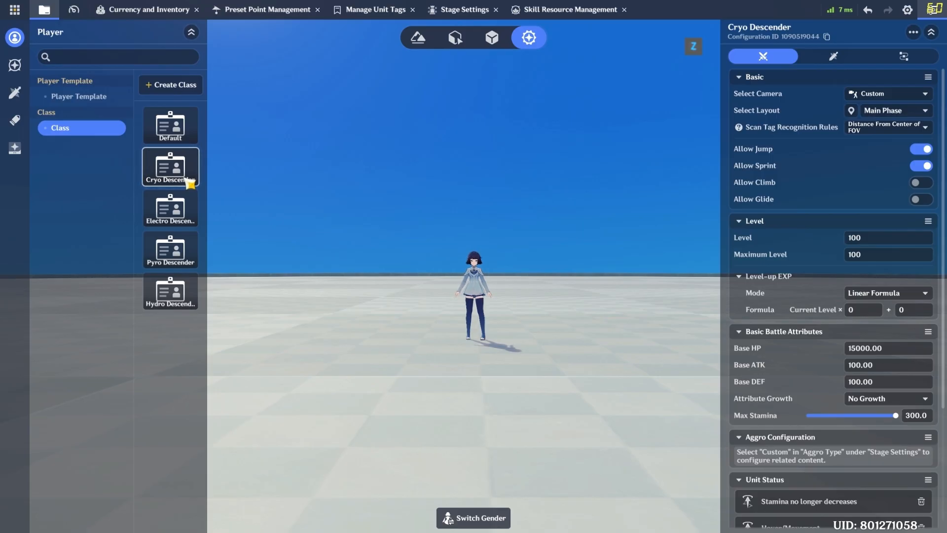
pyautogui.click(196, 142)
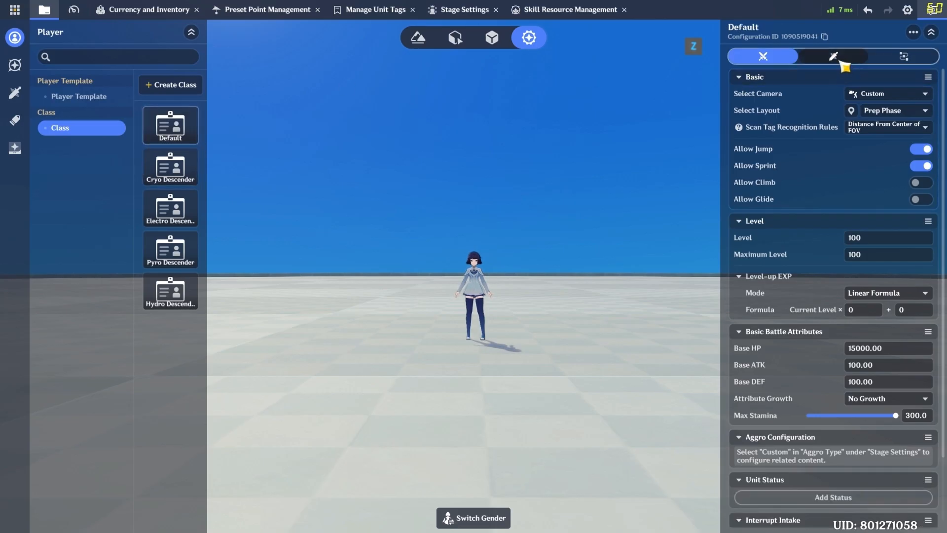
pyautogui.click(185, 161)
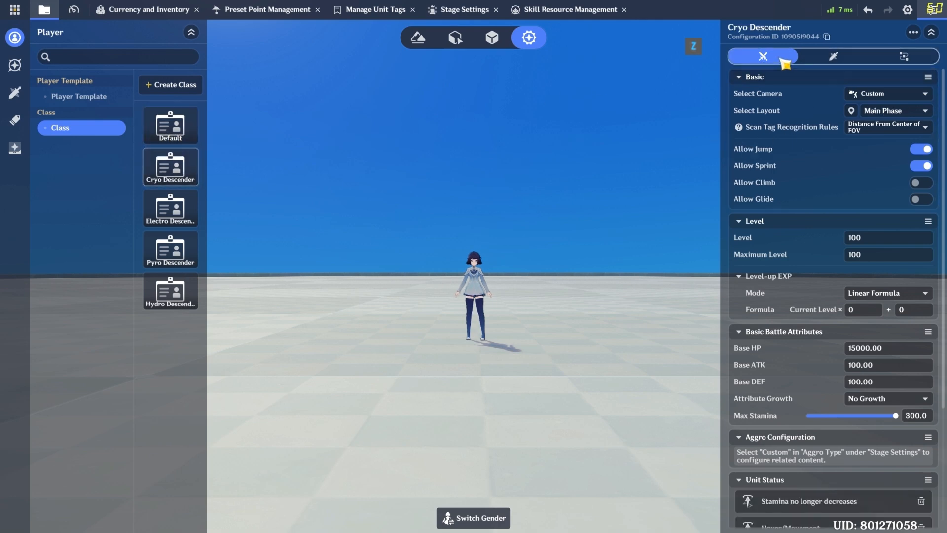
pyautogui.click(841, 60)
pyautogui.scroll(-1, 833, 100)
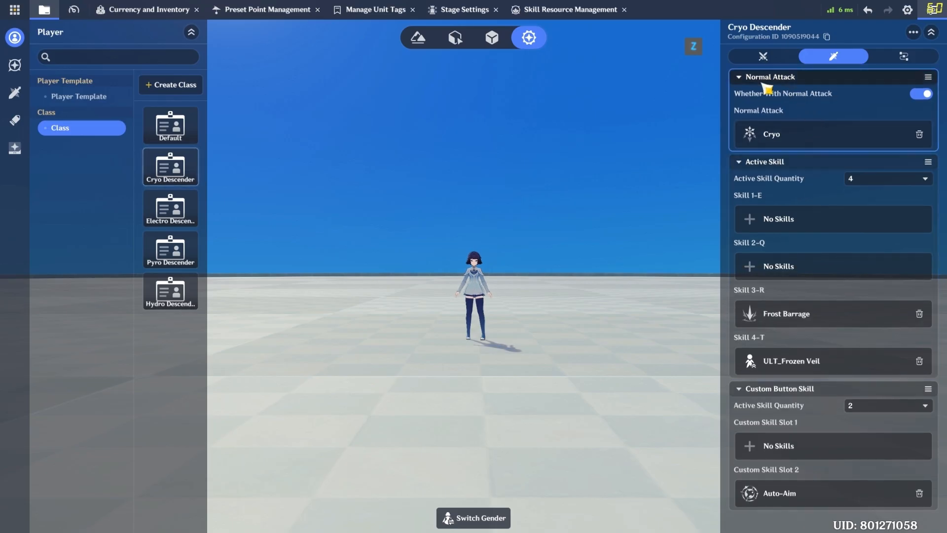
pyautogui.click(791, 143)
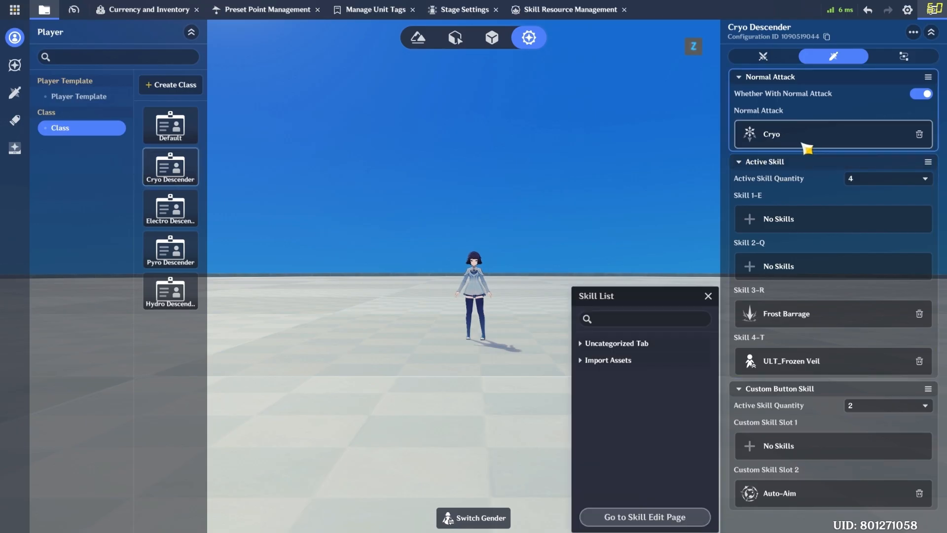
pyautogui.click(820, 187)
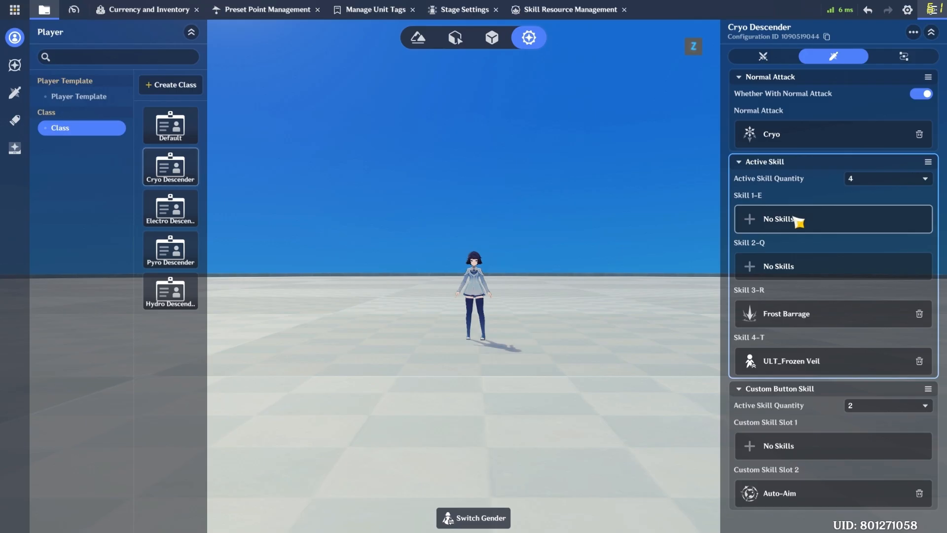
# Assign the imported Frost Barrage skill to the Cryo Descender's Skill 1-E slot and save the project.
pyautogui.scroll(1, 816, 214)
pyautogui.click(755, 229)
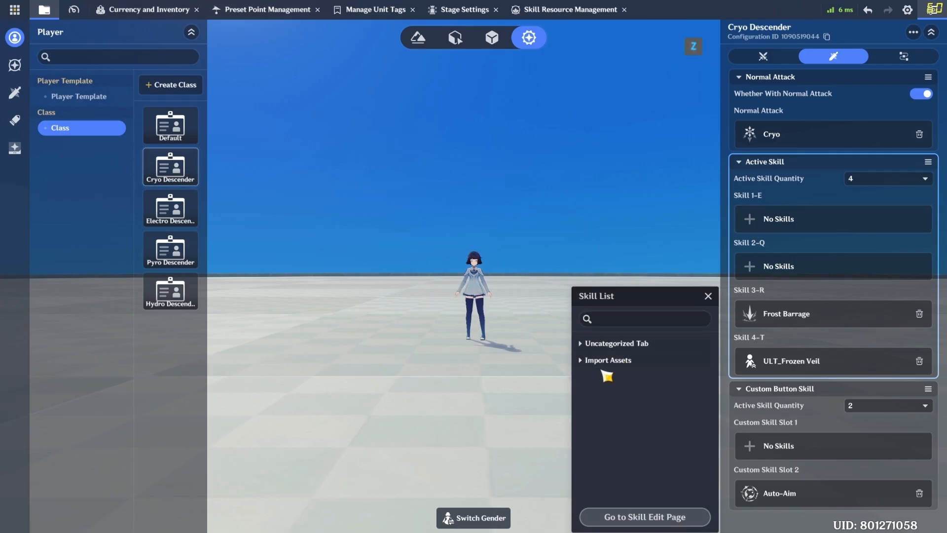
pyautogui.click(633, 366)
pyautogui.scroll(-5, 639, 370)
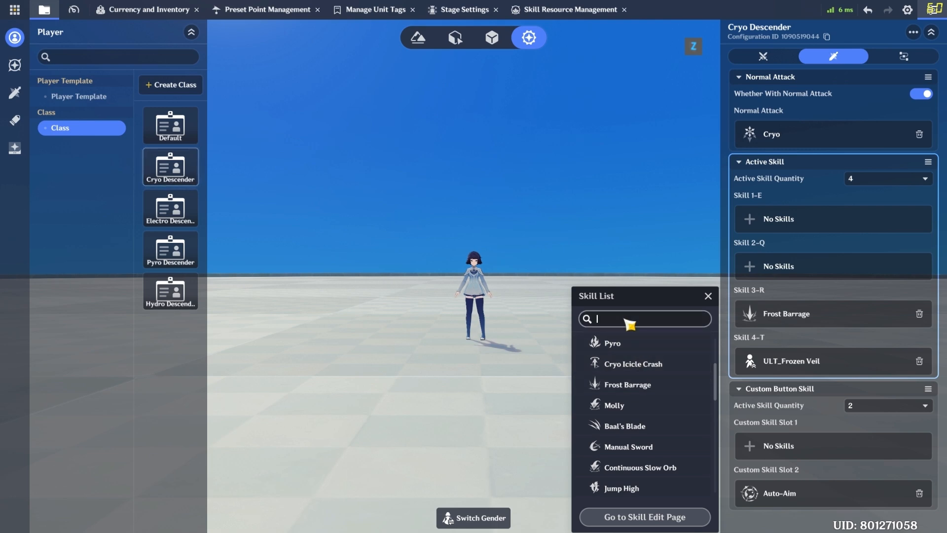
pyautogui.click(641, 390)
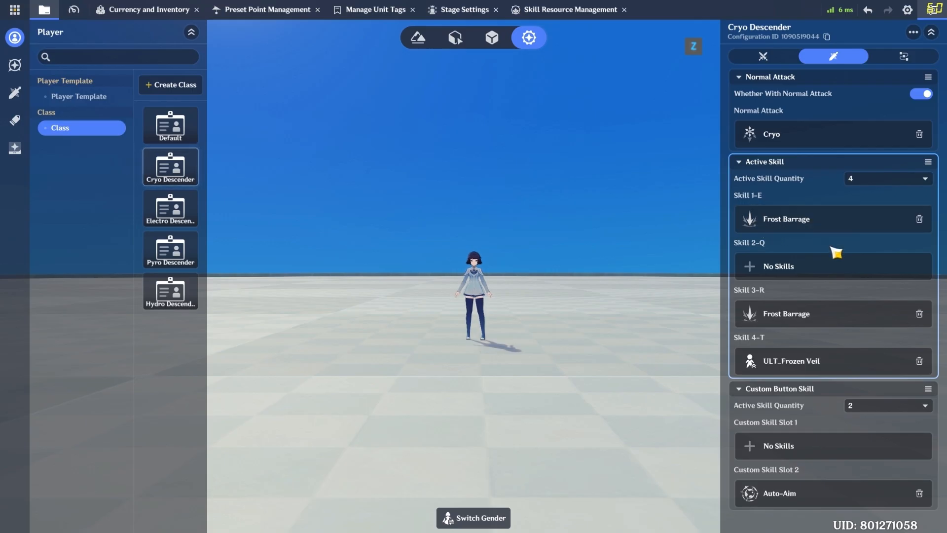
pyautogui.scroll(-1, 773, 333)
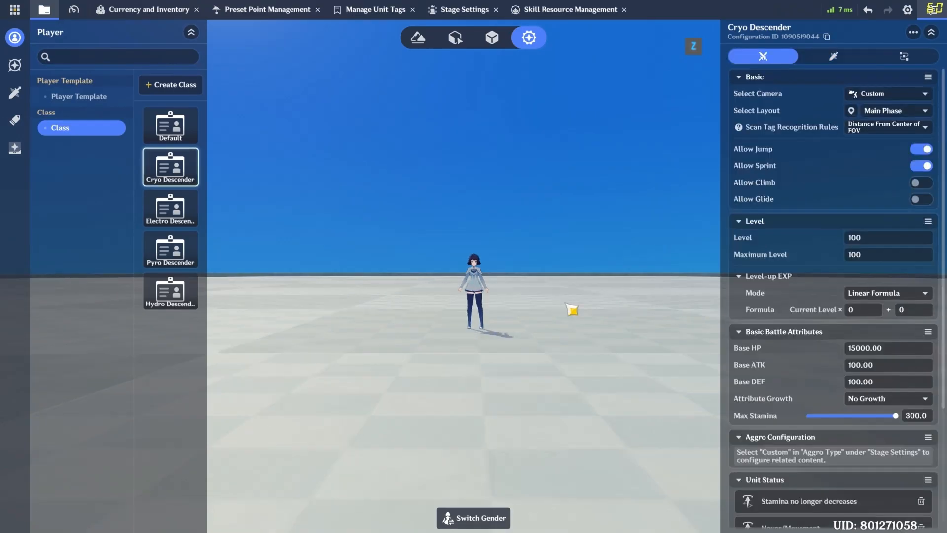
pyautogui.hotkey('ctrl', 's')
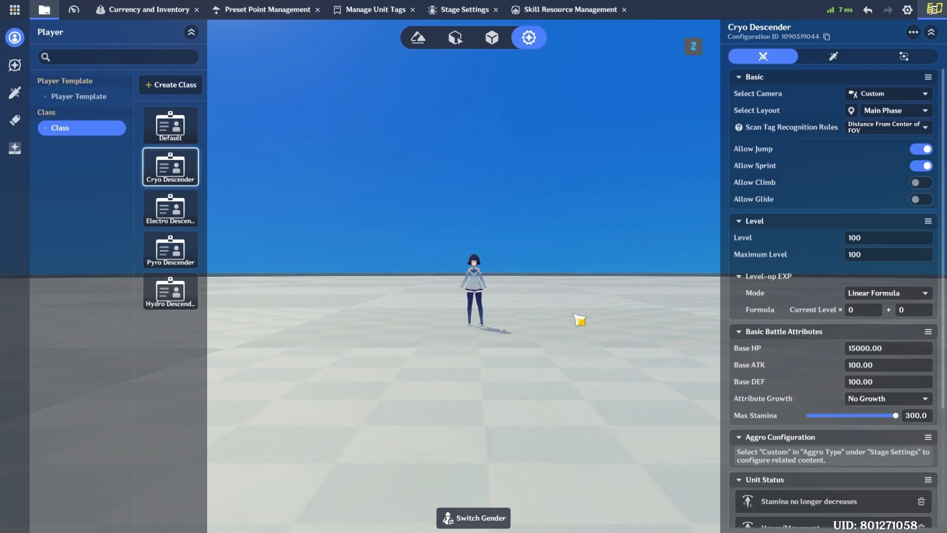
# Start a test play by direct upload with the cosmetic display phase and test play settlement disabled.
pyautogui.click(15, 9)
pyautogui.click(82, 140)
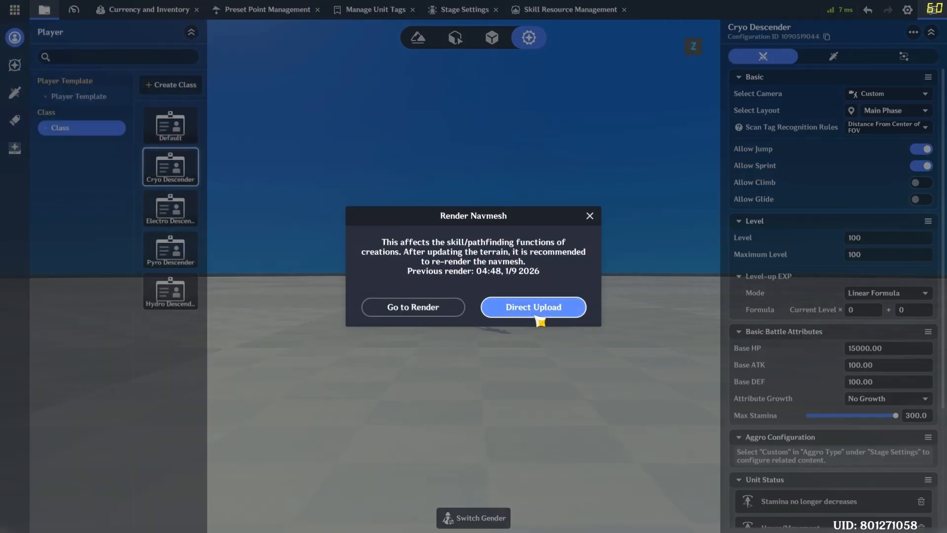
pyautogui.click(535, 316)
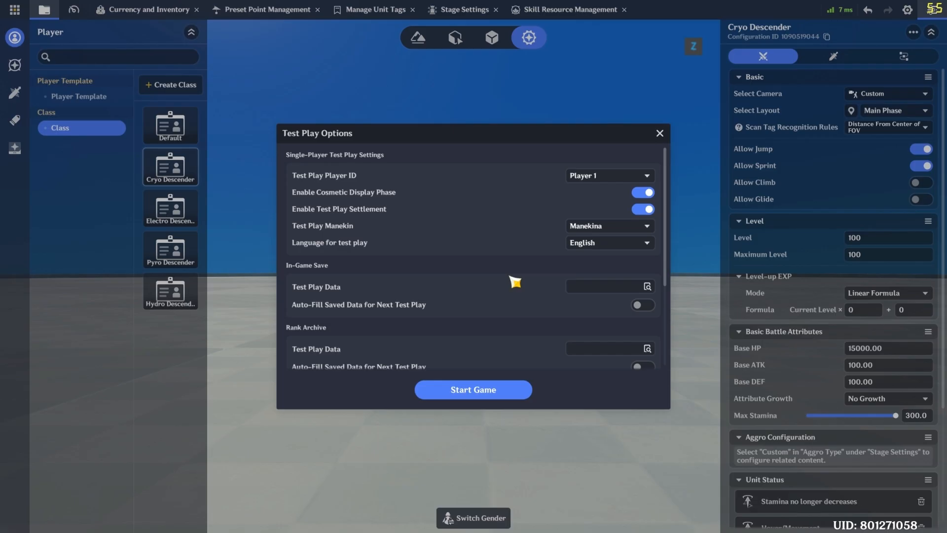
pyautogui.click(643, 193)
pyautogui.click(642, 209)
pyautogui.click(487, 391)
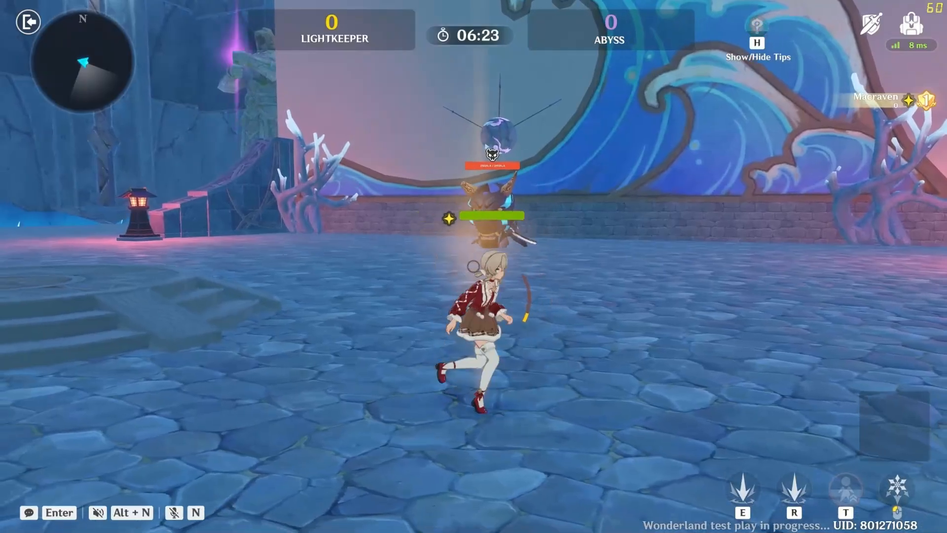
# Test Frost Barrage in the test play by approaching the enemy, then aiming and firing the E skill at it.
pyautogui.press('a')
pyautogui.press('d')
pyautogui.press('w')
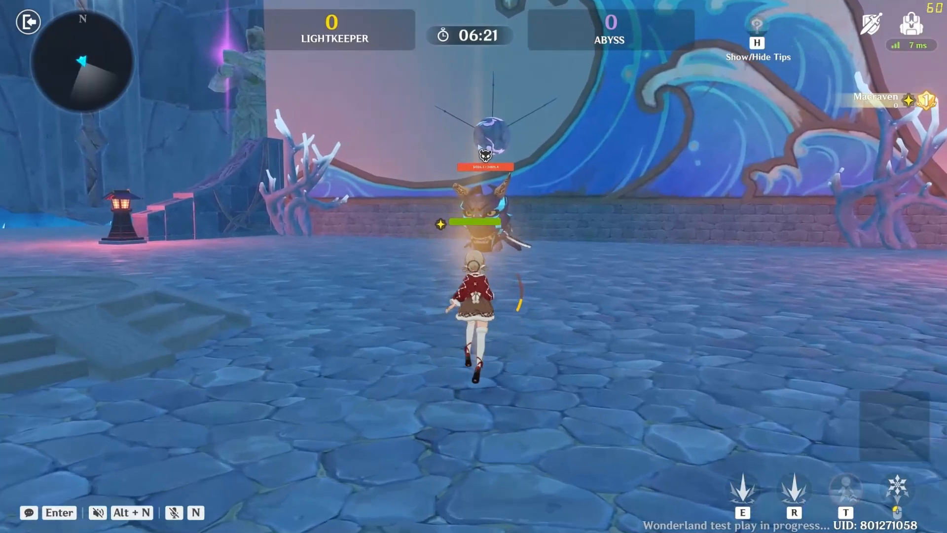
pyautogui.press('d')
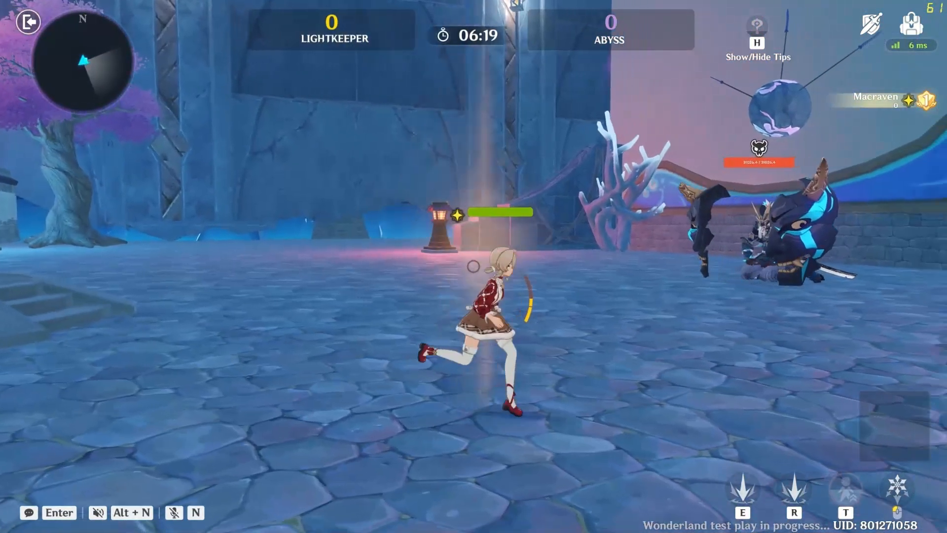
pyautogui.press('a')
pyautogui.press('e')
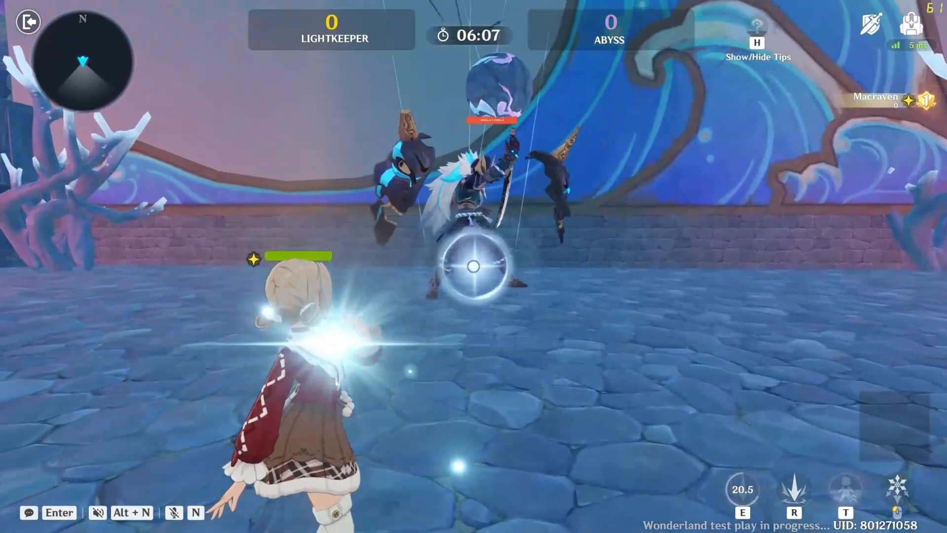
pyautogui.click(473, 266)
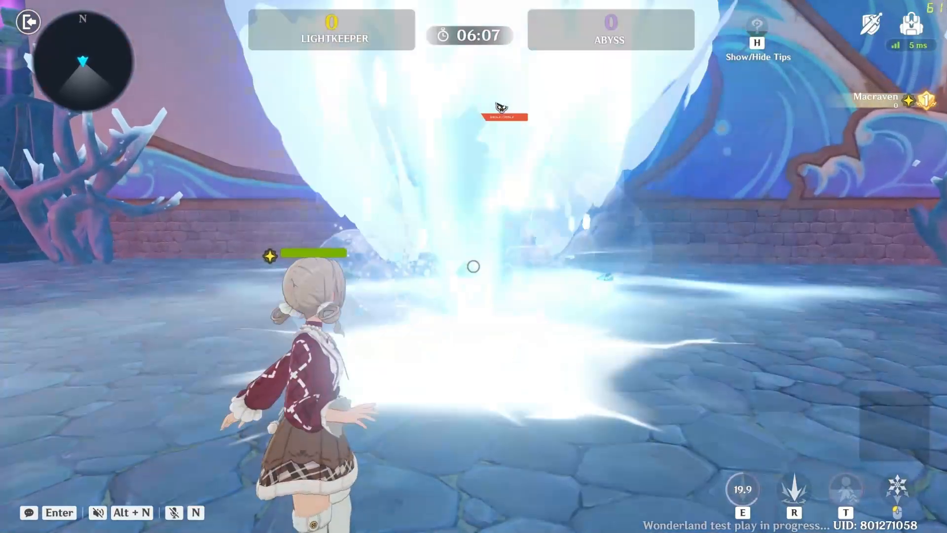
pyautogui.press('d')
pyautogui.press('shift')
pyautogui.press('s')
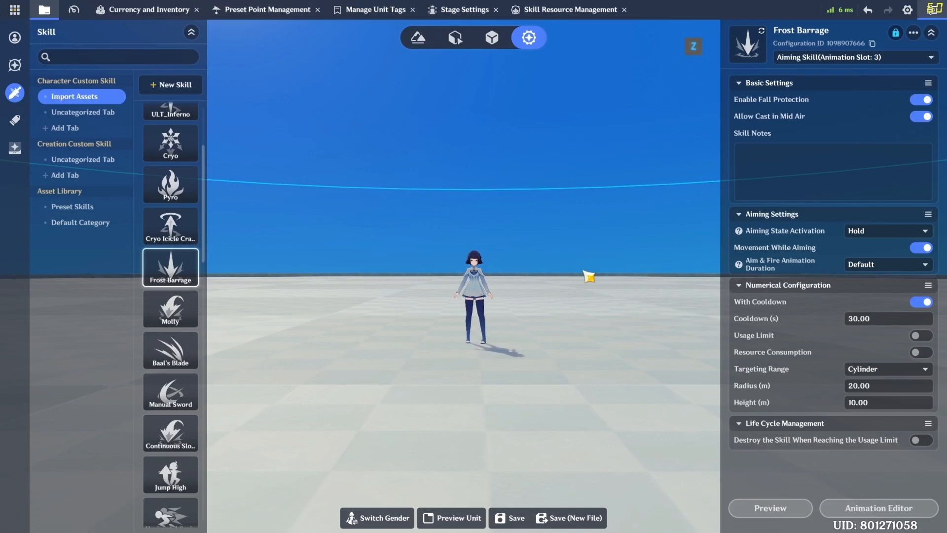
# Reopen Frost Barrage's animation timeline, scrub through it and play back the skill animation.
pyautogui.click(879, 507)
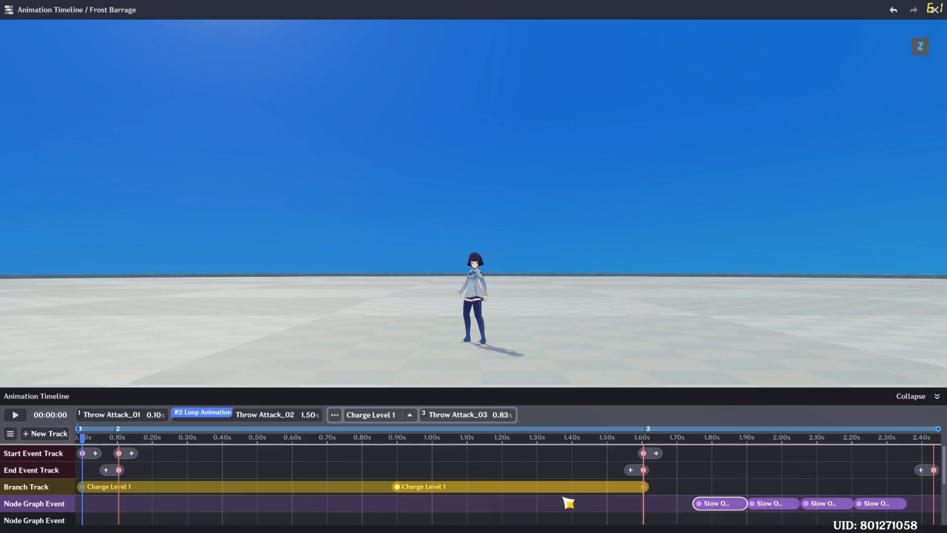
pyautogui.moveTo(646, 439); pyautogui.dragTo(625, 443)
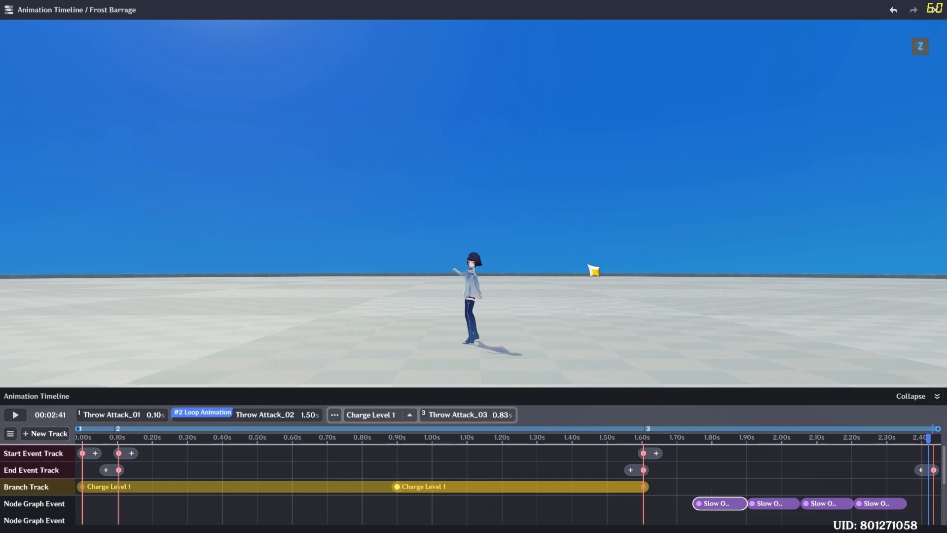
pyautogui.click(15, 415)
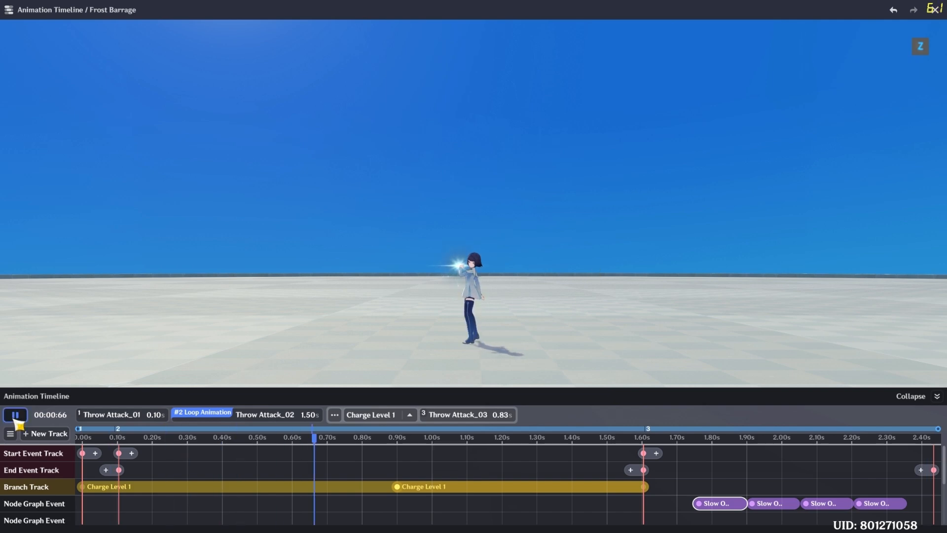